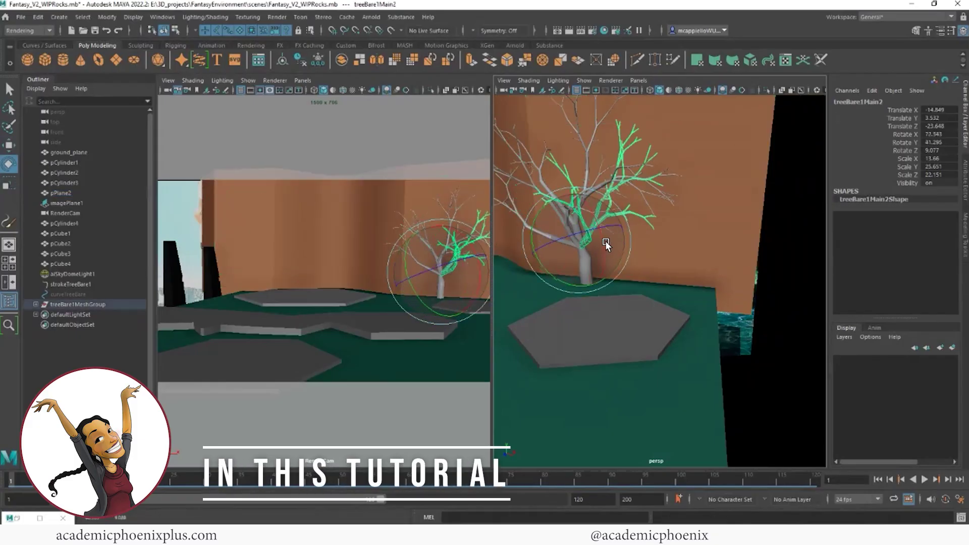
Tilt the tree to a new angle and raise it higher.
{"action": "left_click_drag", "start_coordinate": [618, 245], "coordinate": [614, 248]}
{"action": "key", "text": "w"}
{"action": "mouse_move", "coordinate": [583, 203]}
{"action": "left_mouse_down"}
{"action": "mouse_move", "coordinate": [568, 160]}
{"action": "mouse_move", "coordinate": [658, 192]}
{"action": "left_mouse_up"}
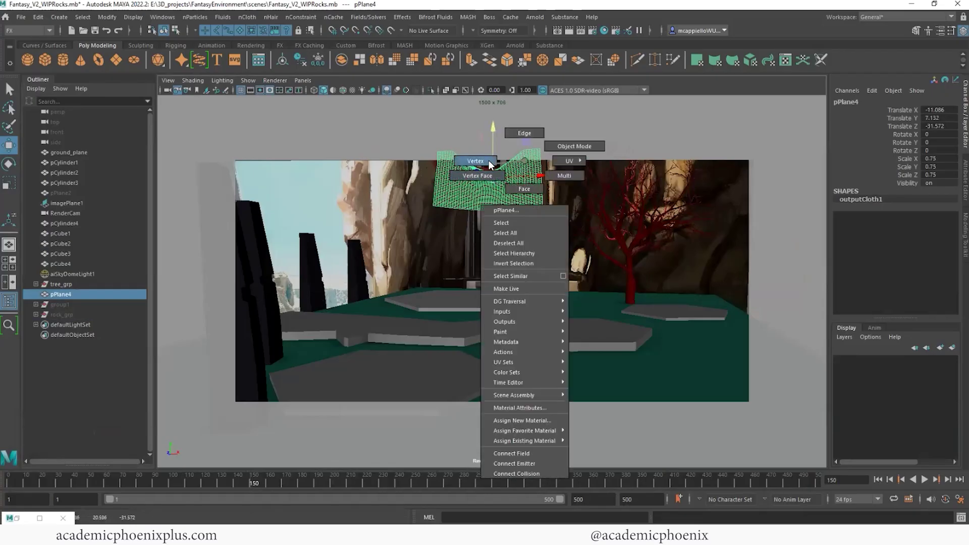
Select banner vertices, show the banner's attributes, then return to object mode.
{"action": "right_click_drag", "start_coordinate": [530, 165], "coordinate": [484, 158]}
{"action": "left_click_drag", "start_coordinate": [562, 155], "coordinate": [530, 162]}
{"action": "left_click_drag", "start_coordinate": [455, 160], "coordinate": [436, 151]}
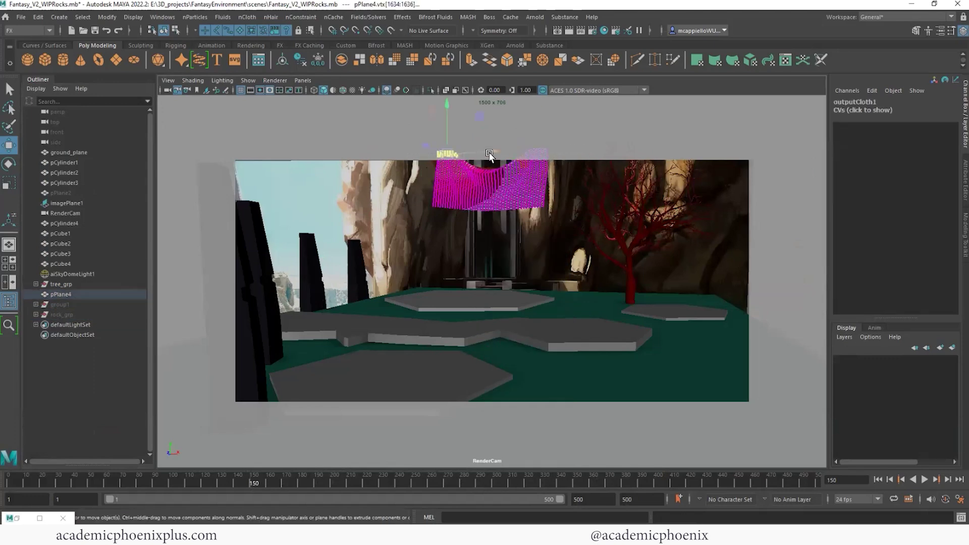
{"action": "right_click", "coordinate": [485, 156]}
{"action": "key", "text": "ctrl+a"}
{"action": "right_click_drag", "start_coordinate": [442, 195], "coordinate": [443, 170]}
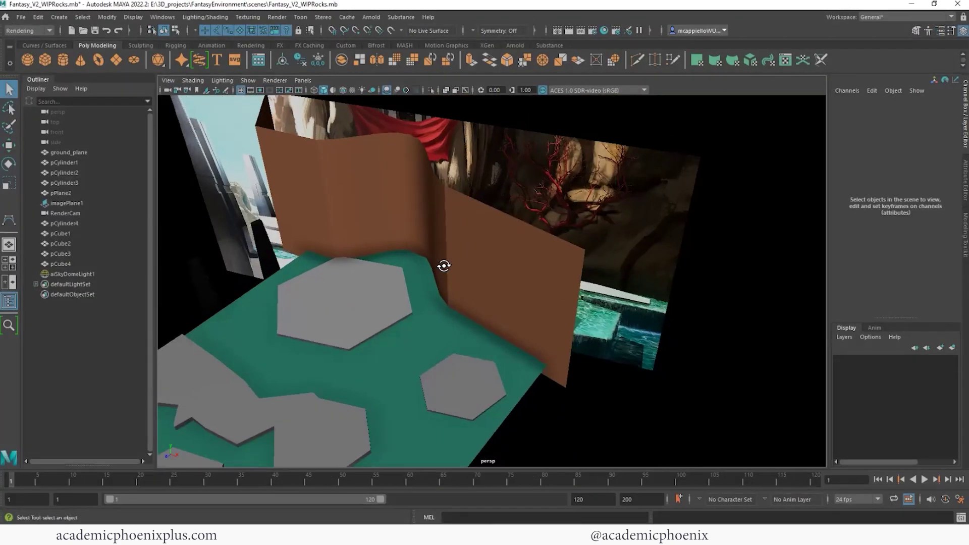
Load treeBare.mel from the Content Browser's Examples > Paint_Effects > Trees folder.
{"action": "mouse_move", "coordinate": [443, 266]}
{"action": "left_mouse_down", "text": "alt"}
{"action": "mouse_move", "coordinate": [437, 271]}
{"action": "mouse_move", "coordinate": [453, 268]}
{"action": "mouse_move", "coordinate": [426, 283]}
{"action": "left_mouse_up", "text": "alt"}
{"action": "mouse_move", "coordinate": [426, 284]}
{"action": "right_mouse_down", "text": "alt"}
{"action": "mouse_move", "coordinate": [549, 216]}
{"action": "mouse_move", "coordinate": [520, 257]}
{"action": "right_mouse_up", "text": "alt"}
{"action": "left_click_drag", "start_coordinate": [486, 292], "coordinate": [459, 184], "text": "alt"}
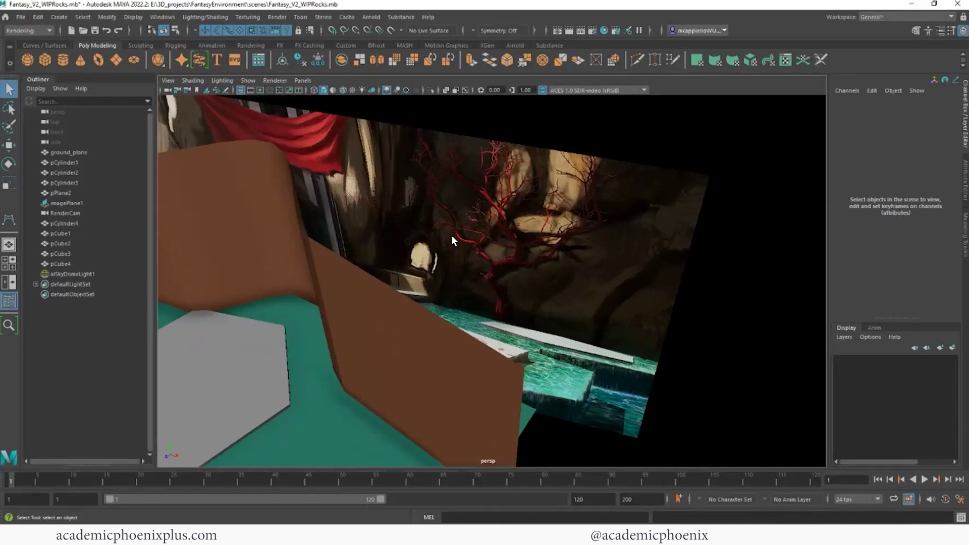
{"action": "left_click", "coordinate": [162, 17]}
{"action": "left_click", "coordinate": [240, 184]}
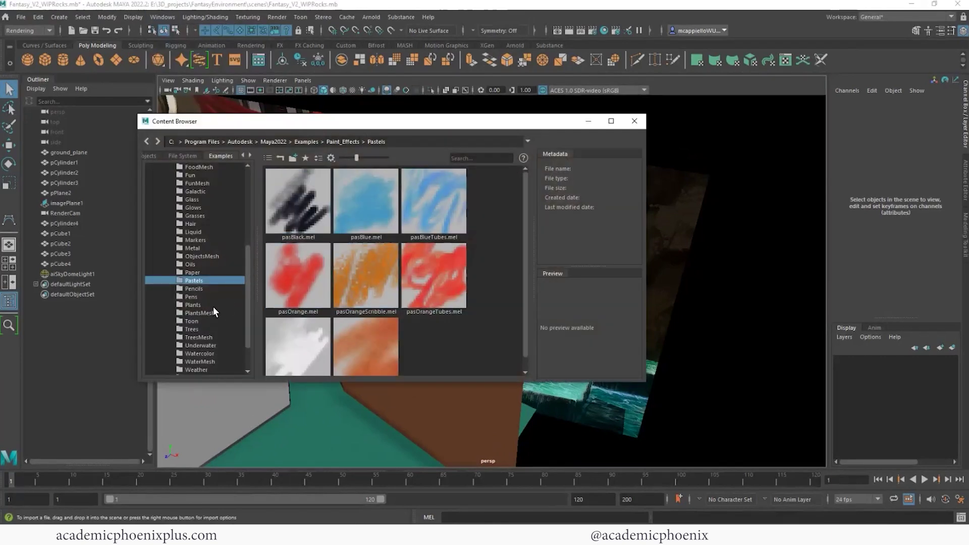
{"action": "left_click", "coordinate": [207, 297]}
{"action": "left_click", "coordinate": [206, 329]}
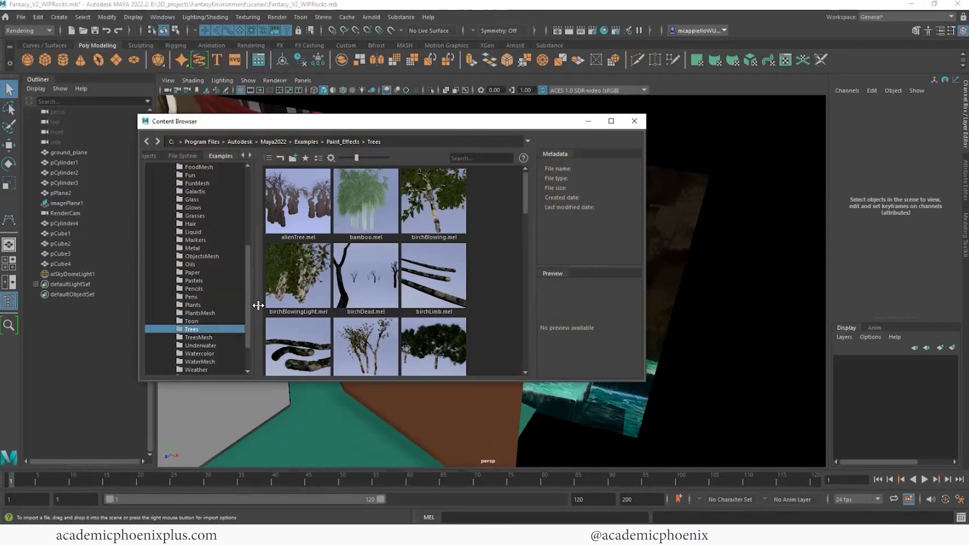
{"action": "left_click_drag", "start_coordinate": [529, 188], "coordinate": [530, 238]}
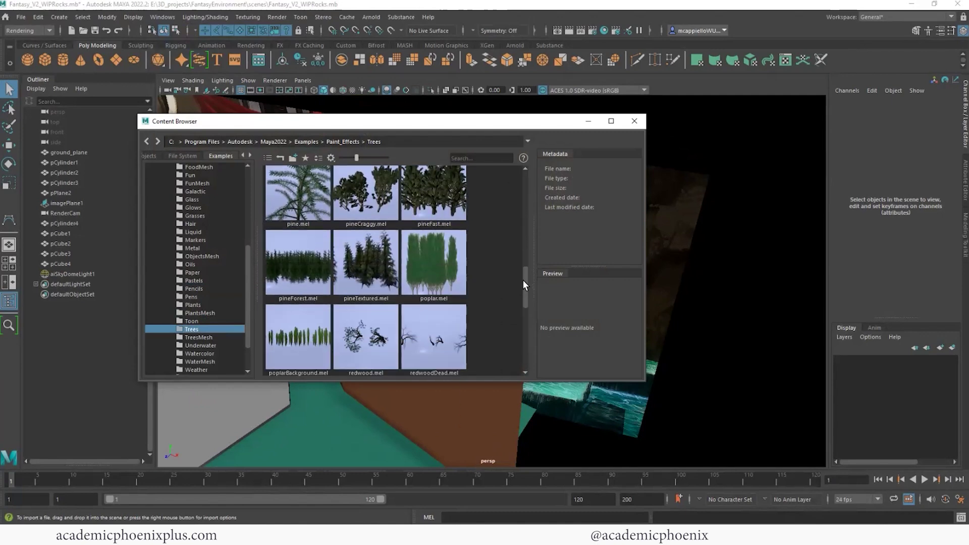
{"action": "left_click_drag", "start_coordinate": [530, 240], "coordinate": [522, 285]}
{"action": "scroll", "coordinate": [512, 294], "scroll_direction": "down", "scroll_amount": 2}
{"action": "scroll", "coordinate": [513, 295], "scroll_direction": "down", "scroll_amount": 2}
{"action": "scroll", "coordinate": [512, 303], "scroll_direction": "down", "scroll_amount": 2}
{"action": "left_click", "coordinate": [394, 217]}
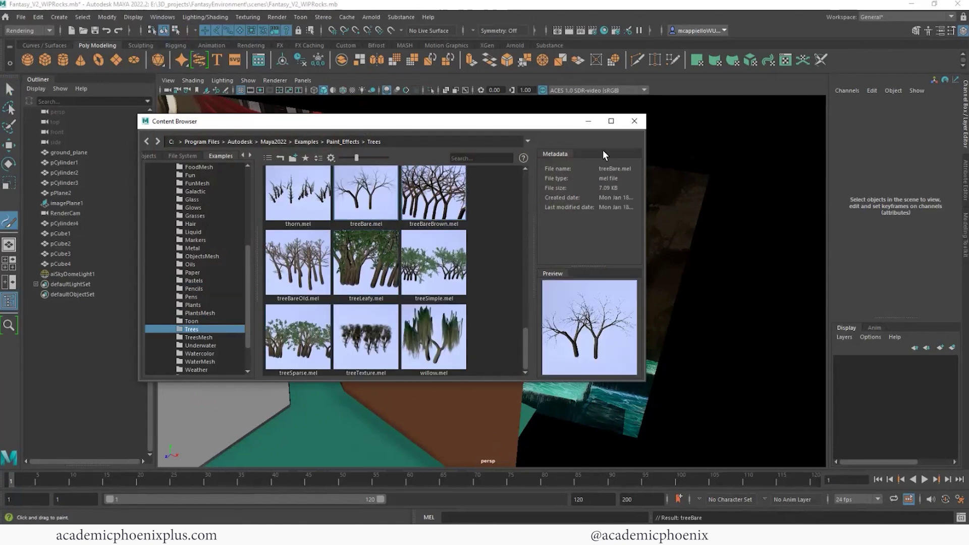
{"action": "left_click", "coordinate": [635, 121]}
{"action": "scroll", "coordinate": [444, 185], "scroll_direction": "down", "scroll_amount": 5}
Paint a treeBare stroke and convert it to a polygon mesh.
{"action": "left_click_drag", "start_coordinate": [444, 184], "coordinate": [485, 205], "text": "alt"}
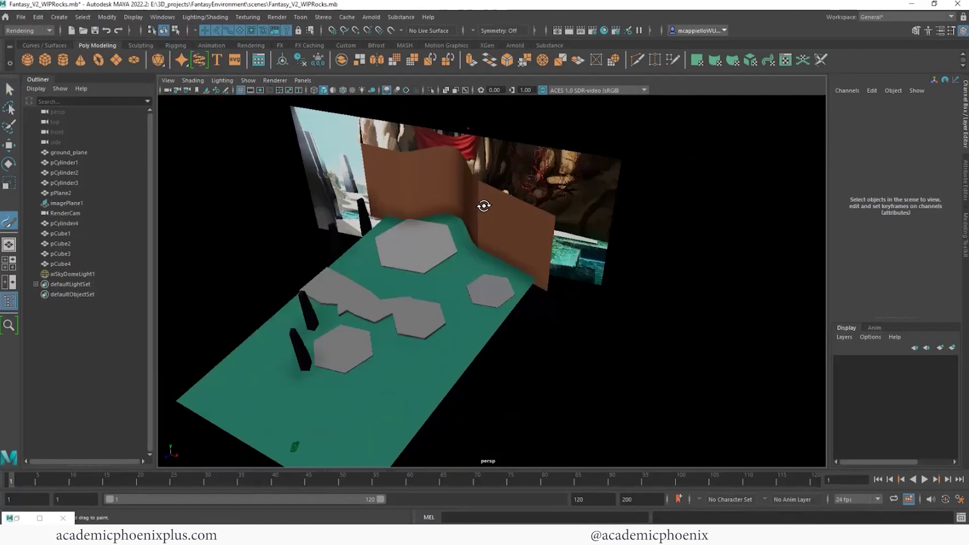
{"action": "scroll", "coordinate": [462, 313], "scroll_direction": "down", "scroll_amount": 3}
{"action": "left_click_drag", "start_coordinate": [484, 316], "coordinate": [495, 332]}
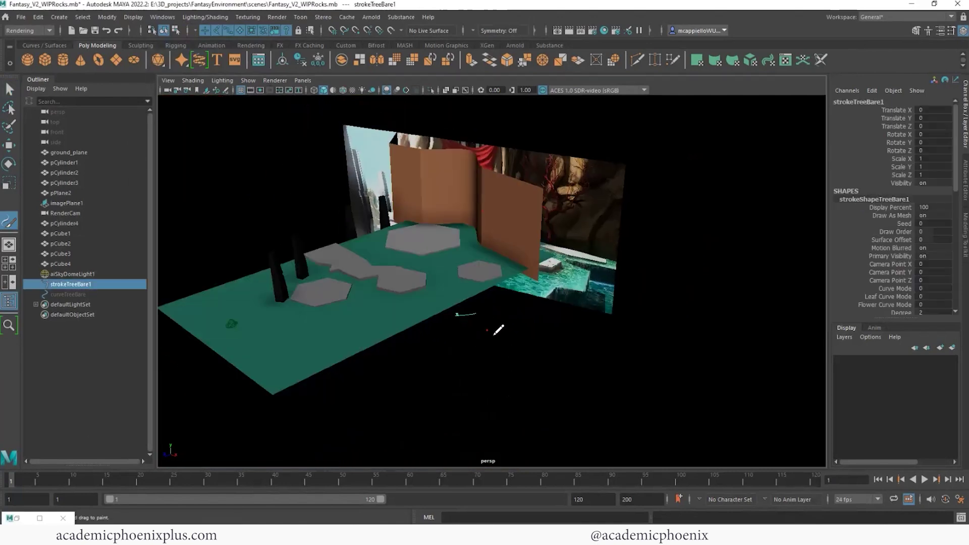
{"action": "left_click", "coordinate": [107, 17]}
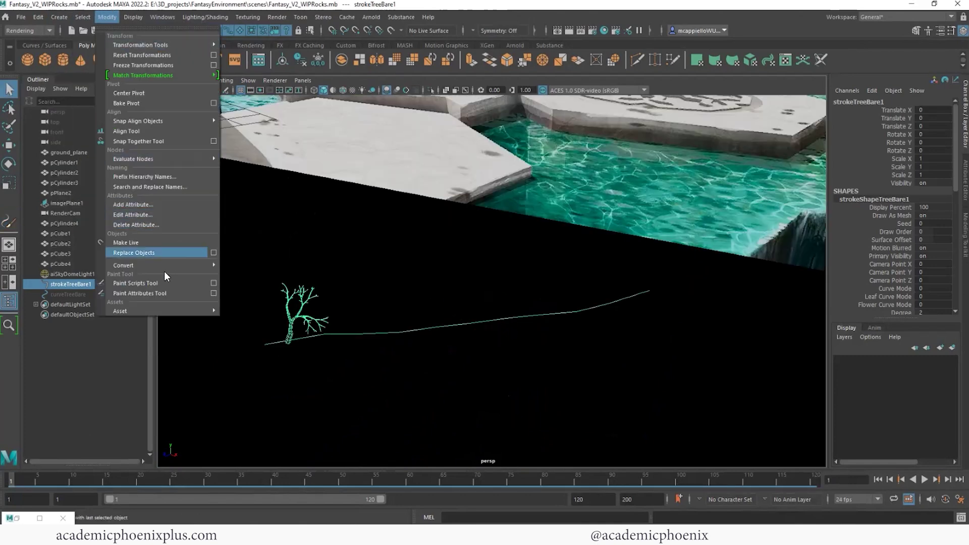
{"action": "mouse_move", "coordinate": [123, 265]}
{"action": "left_click", "coordinate": [307, 366]}
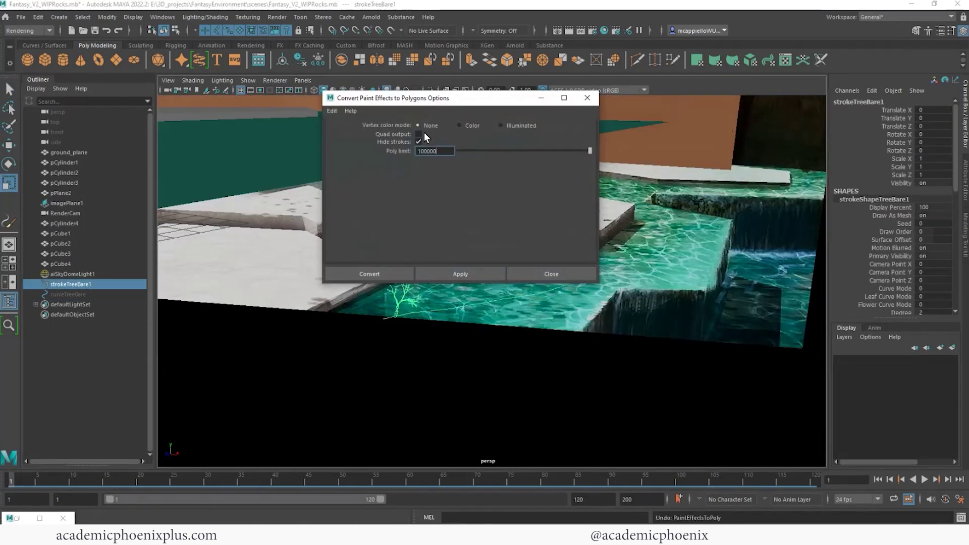
{"action": "left_click", "coordinate": [382, 275]}
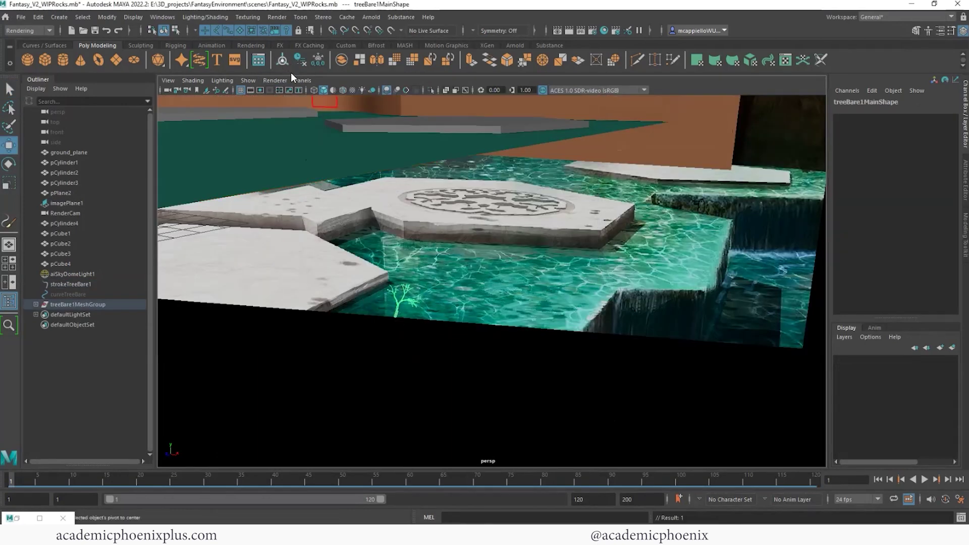
Scale the tree up and rotate it upright near the brown wall.
{"action": "key", "text": "w"}
{"action": "key", "text": "r"}
{"action": "mouse_move", "coordinate": [401, 322]}
{"action": "left_mouse_down", "text": "alt"}
{"action": "mouse_move", "coordinate": [624, 336]}
{"action": "mouse_move", "coordinate": [670, 271]}
{"action": "mouse_move", "coordinate": [556, 240]}
{"action": "mouse_move", "coordinate": [396, 241]}
{"action": "mouse_move", "coordinate": [476, 284]}
{"action": "left_mouse_up", "text": "alt"}
{"action": "key", "text": "w"}
{"action": "key", "text": "e"}
{"action": "mouse_move", "coordinate": [478, 377]}
{"action": "left_mouse_down", "text": "alt"}
{"action": "mouse_move", "coordinate": [537, 204]}
{"action": "mouse_move", "coordinate": [580, 236]}
{"action": "mouse_move", "coordinate": [658, 222]}
{"action": "mouse_move", "coordinate": [580, 366]}
{"action": "mouse_move", "coordinate": [605, 321]}
{"action": "mouse_move", "coordinate": [579, 310]}
{"action": "mouse_move", "coordinate": [766, 284]}
{"action": "mouse_move", "coordinate": [541, 280]}
{"action": "mouse_move", "coordinate": [474, 304]}
{"action": "mouse_move", "coordinate": [603, 292]}
{"action": "mouse_move", "coordinate": [534, 308]}
{"action": "left_mouse_up", "text": "alt"}
Duplicate the tree and slide the copy to the right.
{"action": "key", "text": "ctrl+d"}
{"action": "key", "text": "w"}
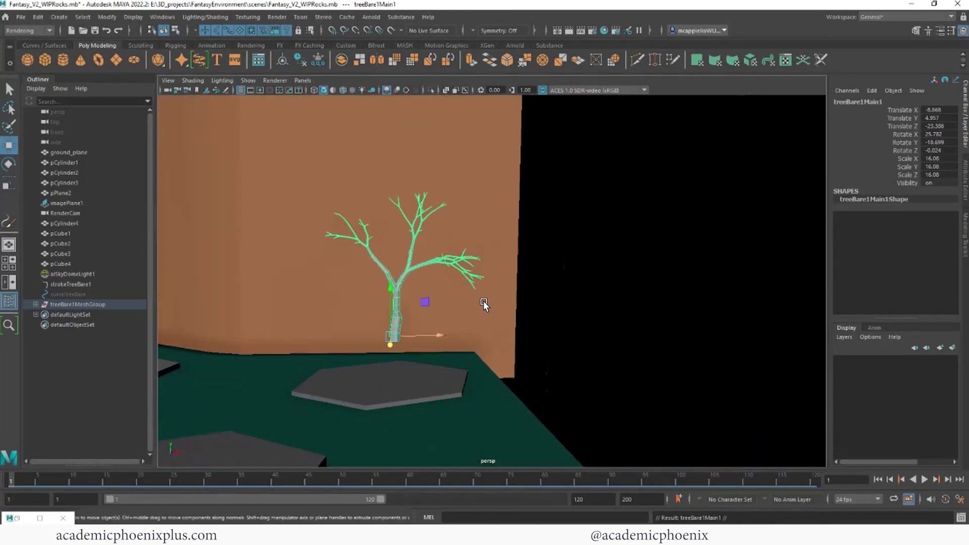
{"action": "mouse_move", "coordinate": [484, 244]}
{"action": "middle_mouse_down"}
{"action": "mouse_move", "coordinate": [470, 213]}
{"action": "mouse_move", "coordinate": [447, 312]}
{"action": "middle_mouse_up"}
Reselect the copied tree as an object and move its pivot to the trunk base.
{"action": "right_click", "coordinate": [418, 343]}
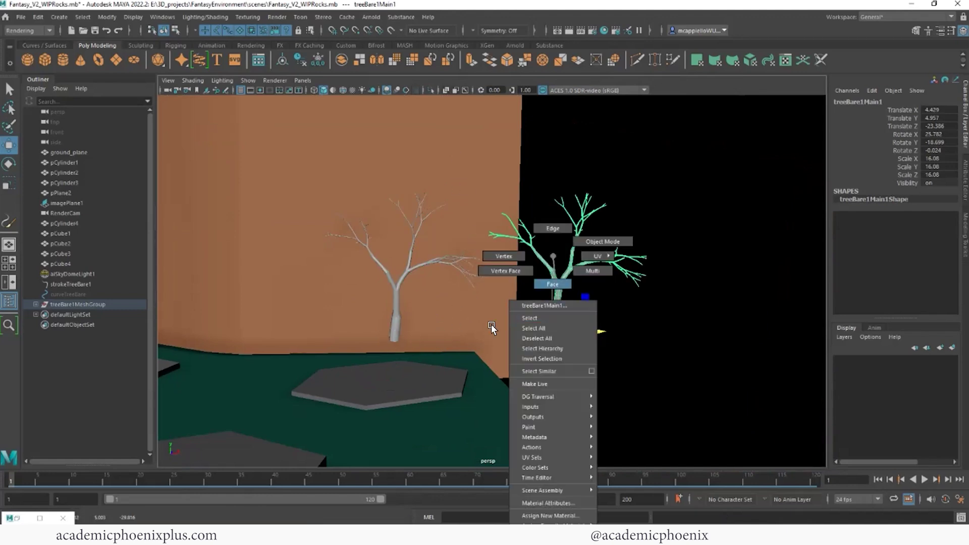
{"action": "left_click_drag", "start_coordinate": [605, 368], "coordinate": [556, 299]}
{"action": "left_click", "coordinate": [598, 361]}
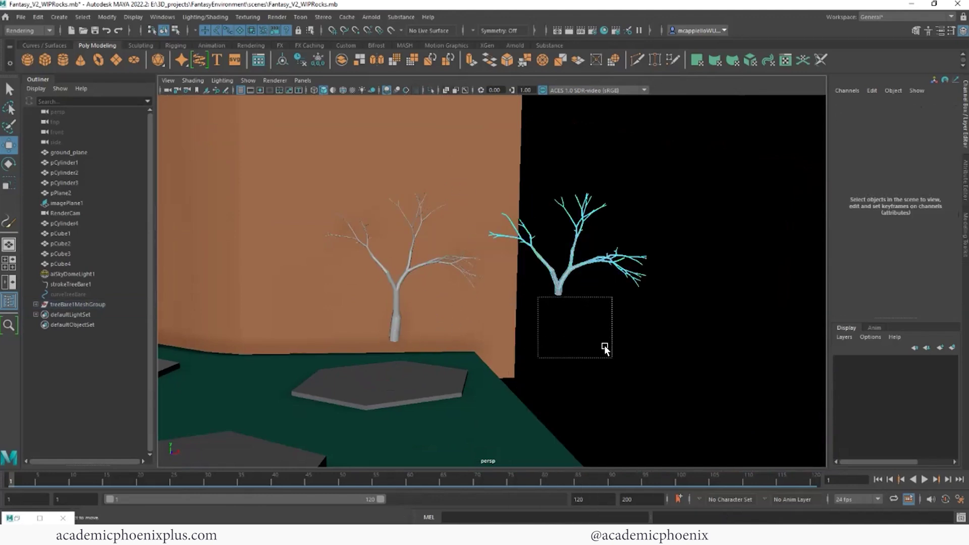
{"action": "left_click_drag", "start_coordinate": [604, 345], "coordinate": [588, 345]}
{"action": "left_click", "coordinate": [537, 300]}
{"action": "right_click", "coordinate": [568, 279]}
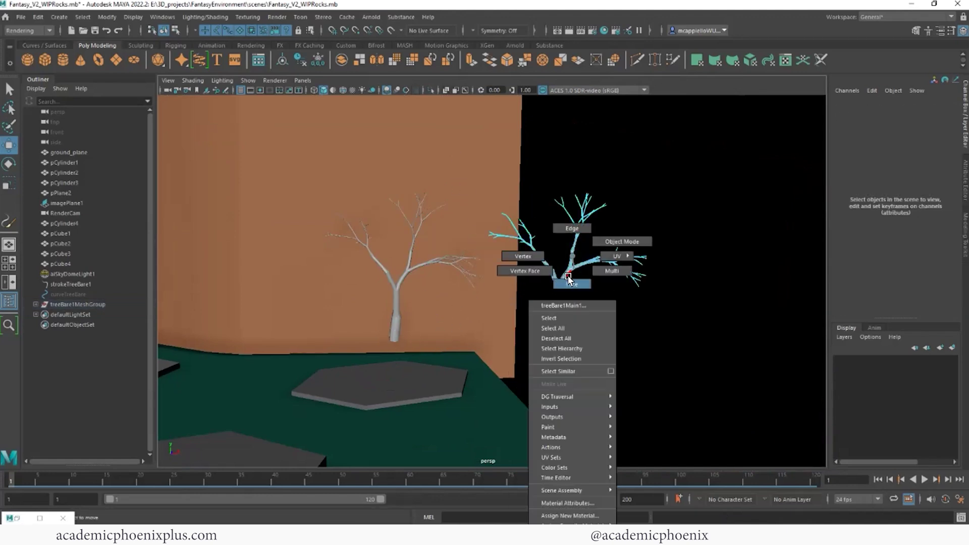
{"action": "left_click", "coordinate": [611, 241]}
{"action": "left_click_drag", "start_coordinate": [561, 298], "coordinate": [554, 280]}
{"action": "key", "text": "d"}
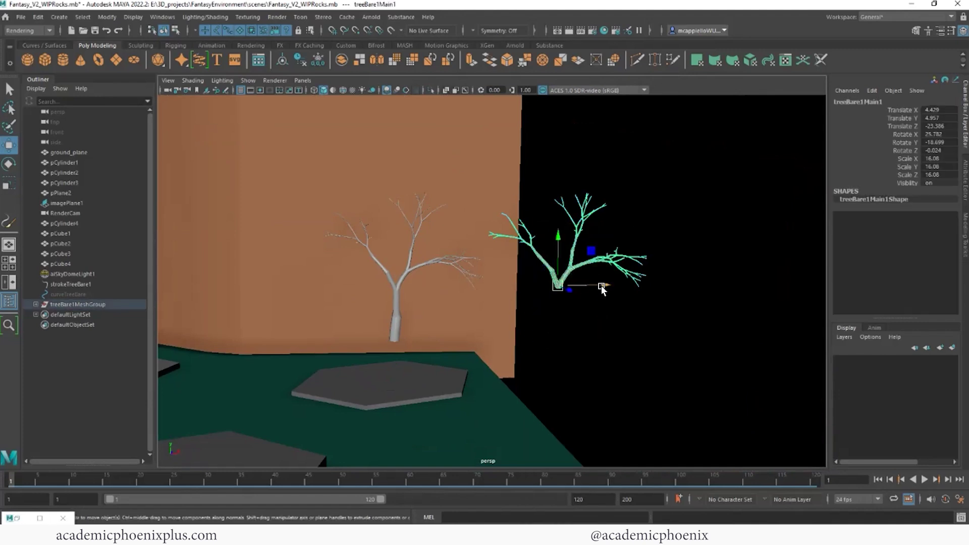
Make the copy narrower and taller, then duplicate and enlarge it.
{"action": "key", "text": "r"}
{"action": "left_click_drag", "start_coordinate": [602, 288], "coordinate": [592, 288]}
{"action": "key", "text": "e"}
{"action": "key", "text": "r"}
{"action": "mouse_move", "coordinate": [560, 250]}
{"action": "left_mouse_down"}
{"action": "mouse_move", "coordinate": [605, 241]}
{"action": "mouse_move", "coordinate": [529, 246]}
{"action": "mouse_move", "coordinate": [573, 260]}
{"action": "left_mouse_up"}
{"action": "key", "text": "ctrl+d"}
{"action": "key", "text": "r"}
{"action": "key", "text": "w"}
{"action": "key", "text": "w"}
Lower the tree onto the ground and show all hidden objects, including wall pPlane2.
{"action": "left_click_drag", "start_coordinate": [505, 186], "coordinate": [506, 204]}
{"action": "left_click_drag", "start_coordinate": [574, 251], "coordinate": [593, 253], "text": "alt"}
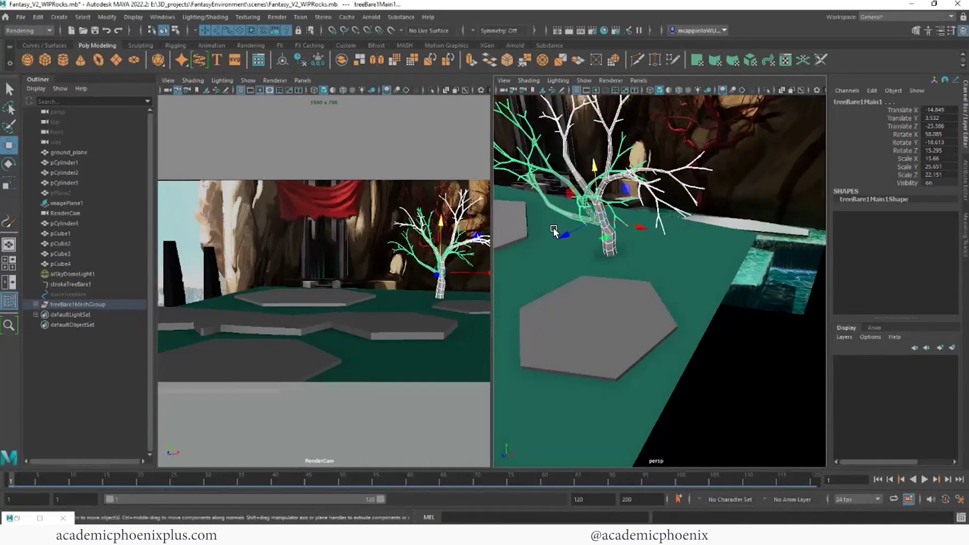
{"action": "left_click", "coordinate": [76, 192]}
{"action": "key", "text": "shift+h"}
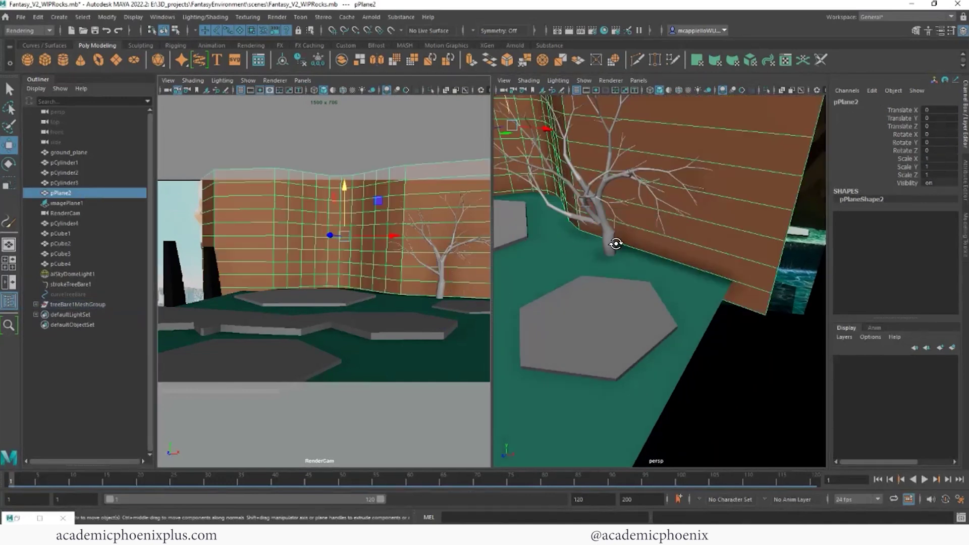
{"action": "left_click", "coordinate": [447, 285]}
Duplicate the tree, rotate the copy and raise it up into the branches.
{"action": "mouse_move", "coordinate": [618, 242]}
{"action": "left_mouse_down", "text": "alt"}
{"action": "mouse_move", "coordinate": [569, 241]}
{"action": "mouse_move", "coordinate": [658, 225]}
{"action": "mouse_move", "coordinate": [531, 229]}
{"action": "left_mouse_up", "text": "alt"}
{"action": "key", "text": "e"}
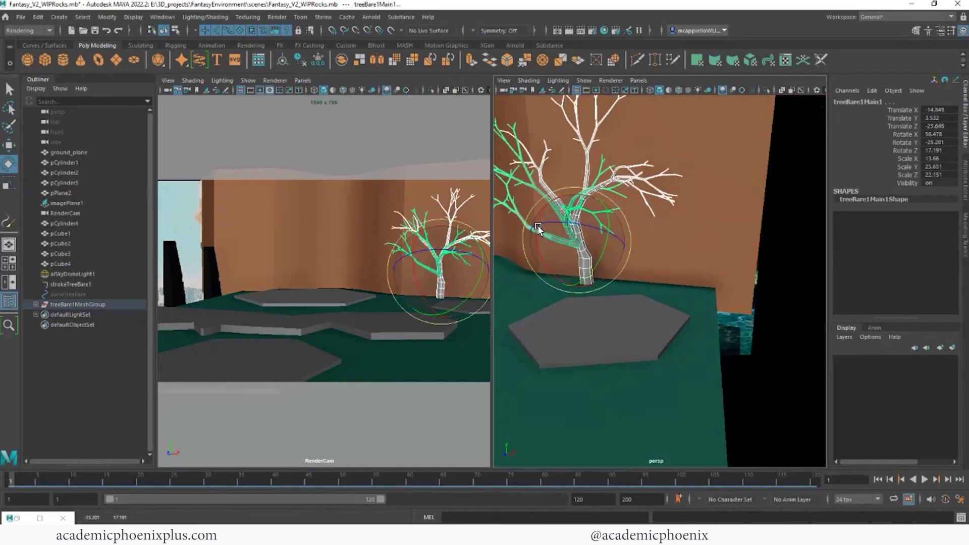
{"action": "left_click", "coordinate": [572, 231]}
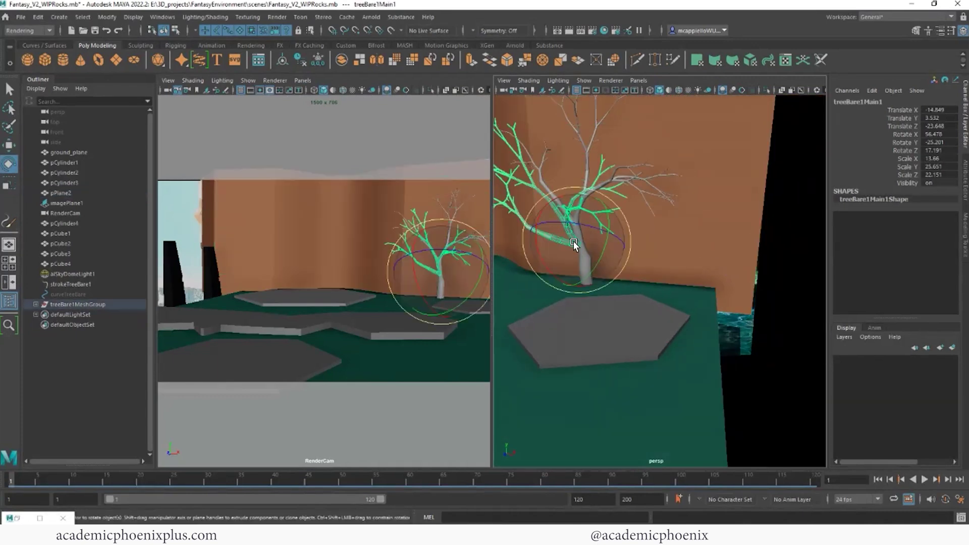
{"action": "key", "text": "ctrl+d"}
{"action": "mouse_move", "coordinate": [588, 241]}
{"action": "left_mouse_down"}
{"action": "mouse_move", "coordinate": [625, 236]}
{"action": "mouse_move", "coordinate": [615, 250]}
{"action": "left_mouse_up"}
{"action": "key", "text": "w"}
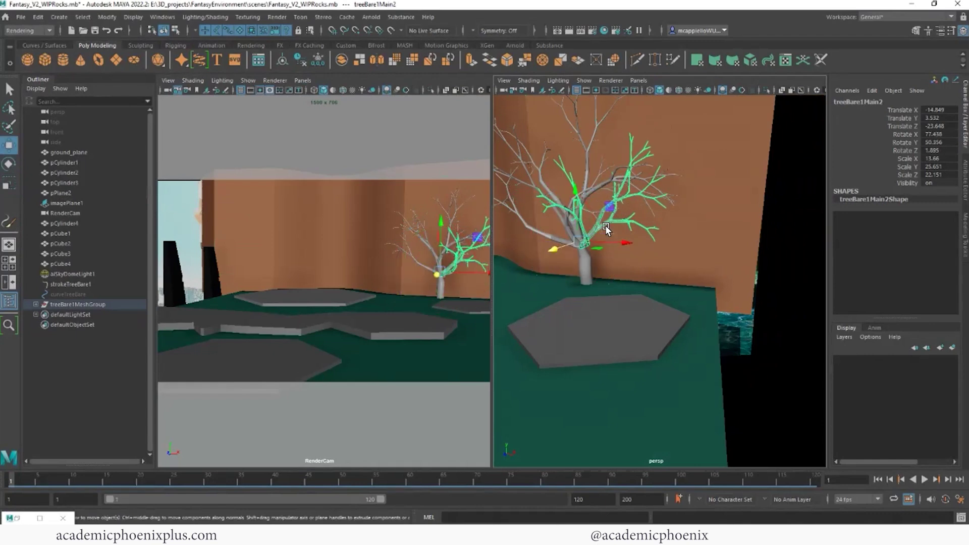
{"action": "left_click_drag", "start_coordinate": [580, 201], "coordinate": [572, 162]}
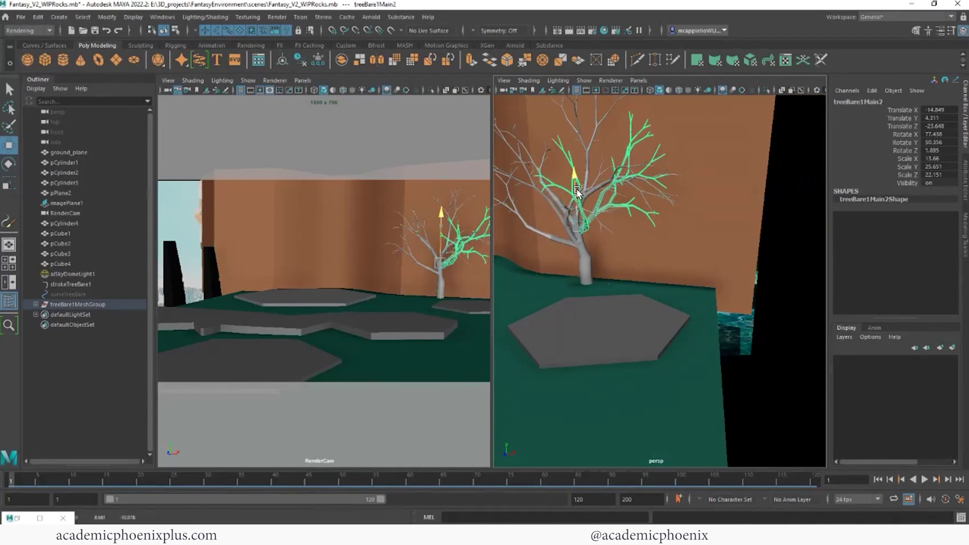
{"action": "left_click", "coordinate": [572, 161]}
{"action": "left_click_drag", "start_coordinate": [625, 188], "coordinate": [693, 278], "text": "alt"}
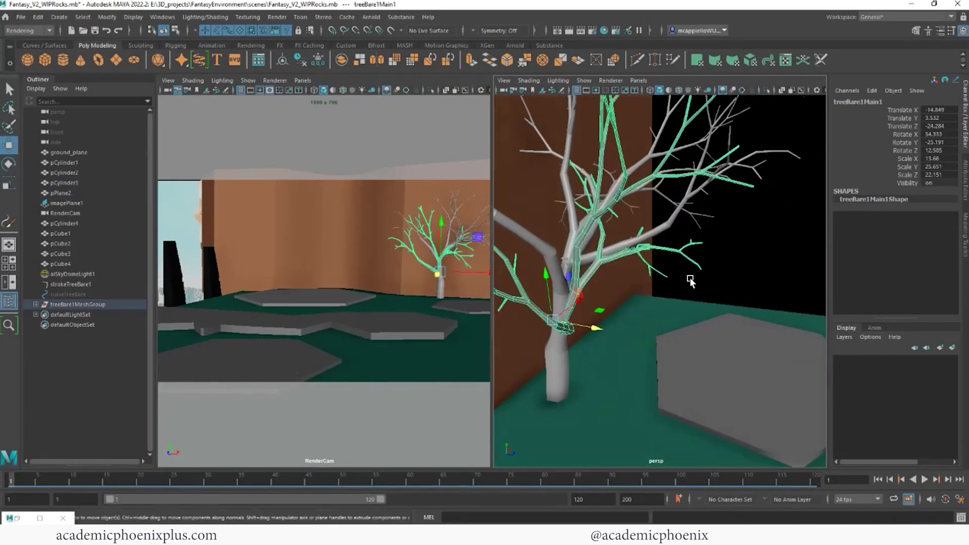
{"action": "left_click", "coordinate": [630, 244]}
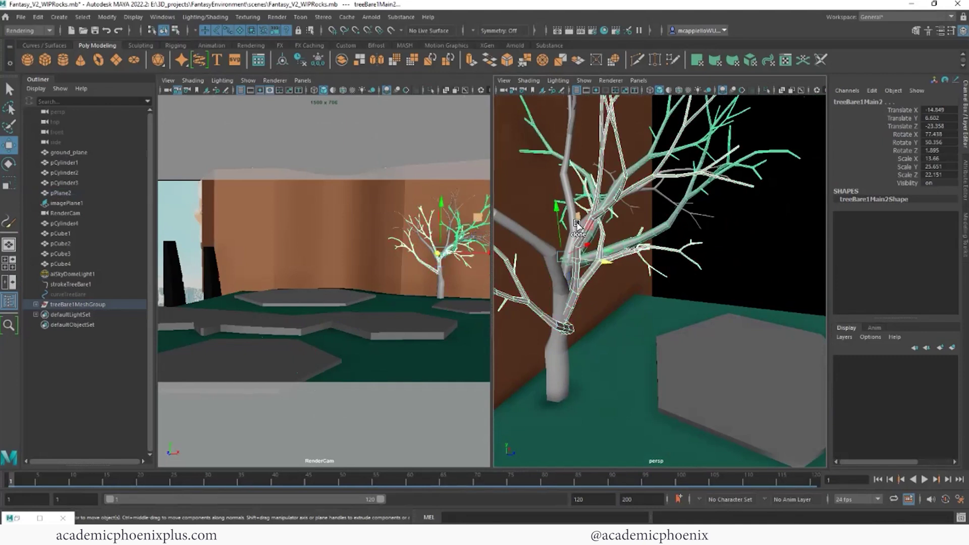
Give the base tree a new aiStandardSurface material with a pure red base colour.
{"action": "left_click", "coordinate": [570, 144]}
{"action": "right_click", "coordinate": [570, 157]}
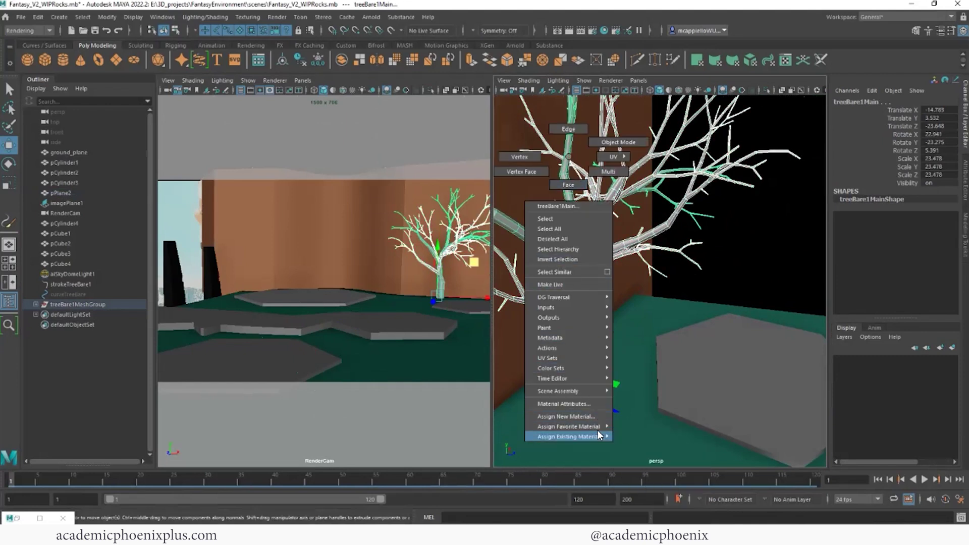
{"action": "left_click", "coordinate": [588, 410]}
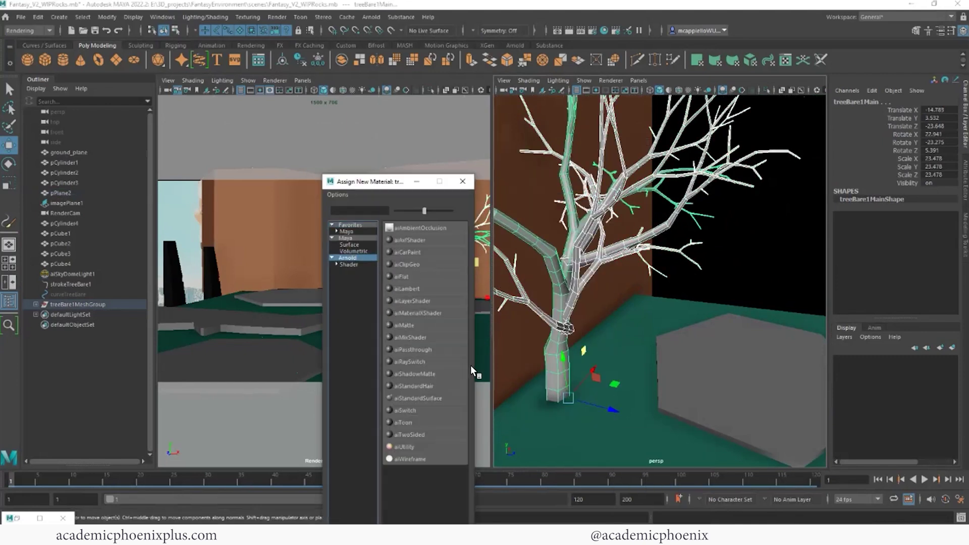
{"action": "left_click", "coordinate": [470, 374]}
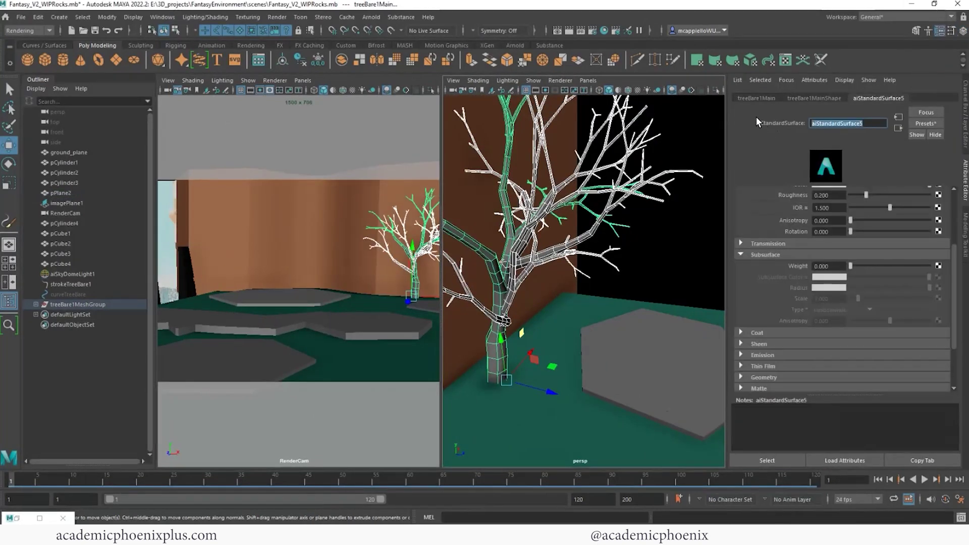
{"action": "type", "text": "tree shader"}
{"action": "scroll", "coordinate": [830, 229], "scroll_direction": "up", "scroll_amount": 3}
{"action": "left_click", "coordinate": [831, 229]}
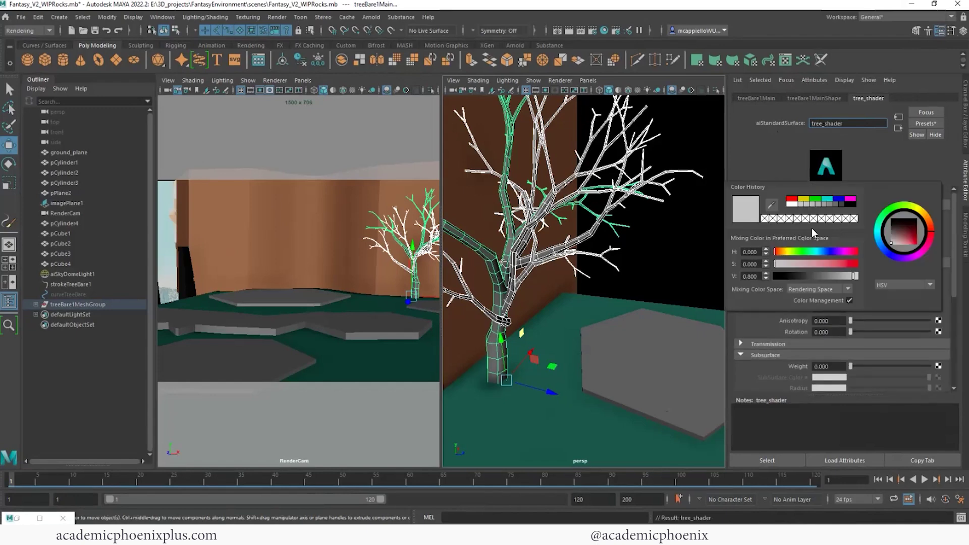
{"action": "left_click", "coordinate": [792, 201]}
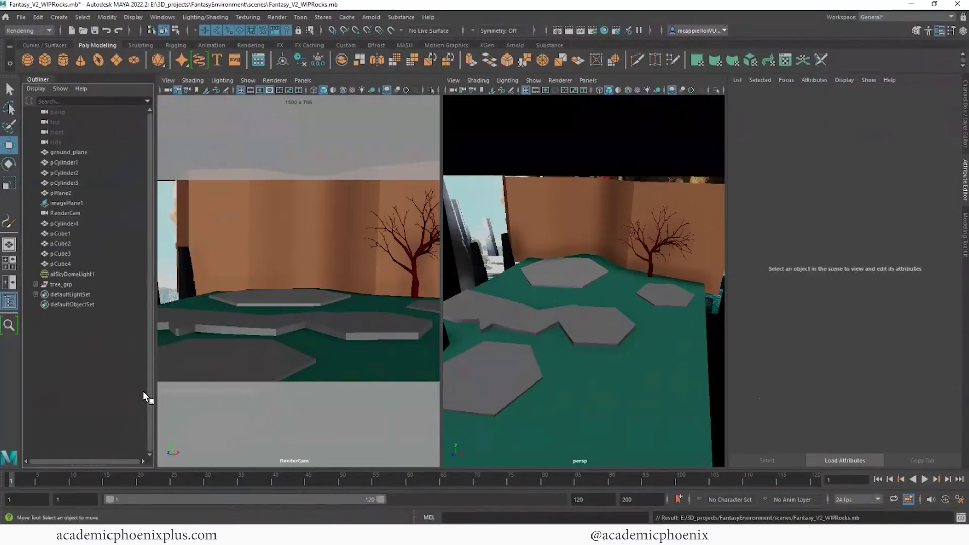
Create a polygon cube, frame it, and scale it up to about 13.
{"action": "left_click", "coordinate": [44, 57]}
{"action": "key", "text": "space"}
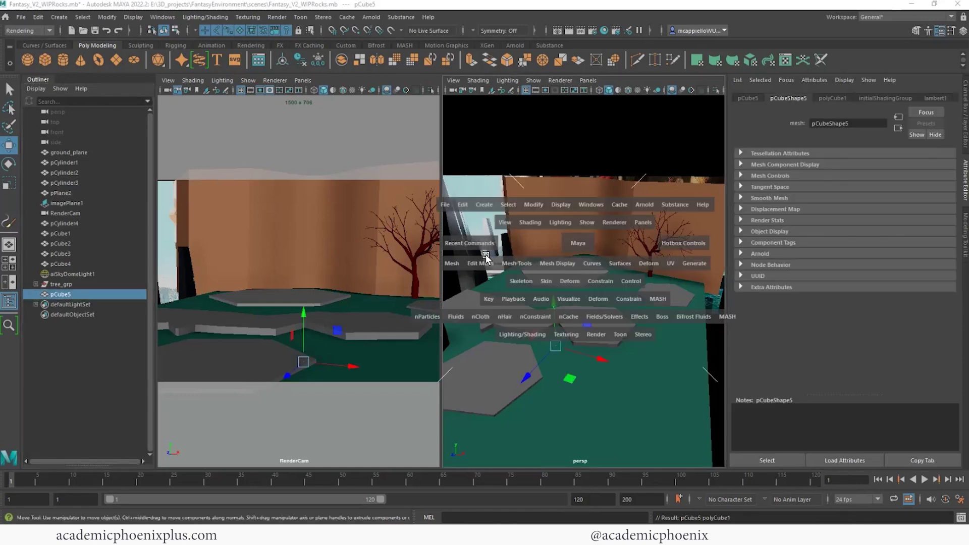
{"action": "key", "text": "f"}
{"action": "scroll", "coordinate": [351, 237], "scroll_direction": "down", "scroll_amount": 5}
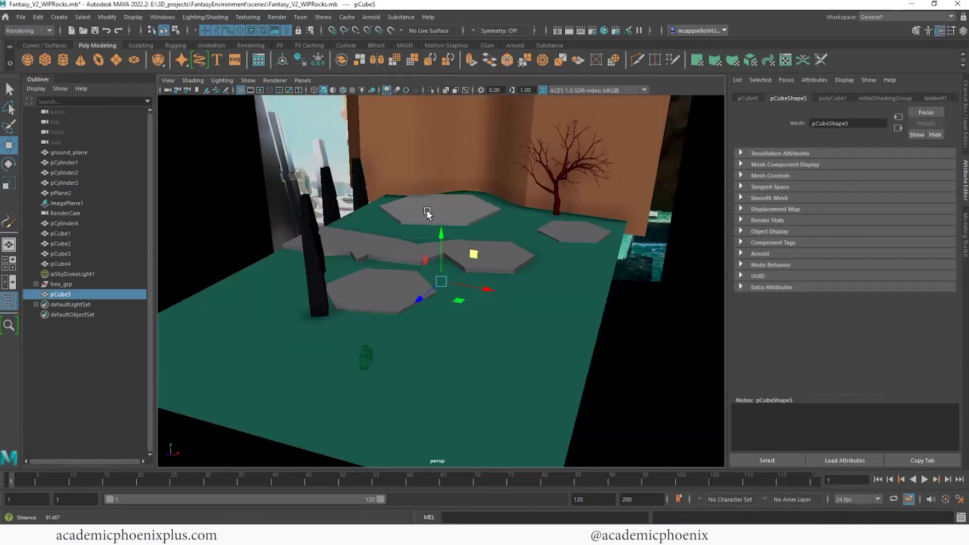
{"action": "scroll", "coordinate": [350, 238], "scroll_direction": "down", "scroll_amount": 2}
{"action": "key", "text": "r"}
{"action": "left_click_drag", "start_coordinate": [440, 219], "coordinate": [478, 240]}
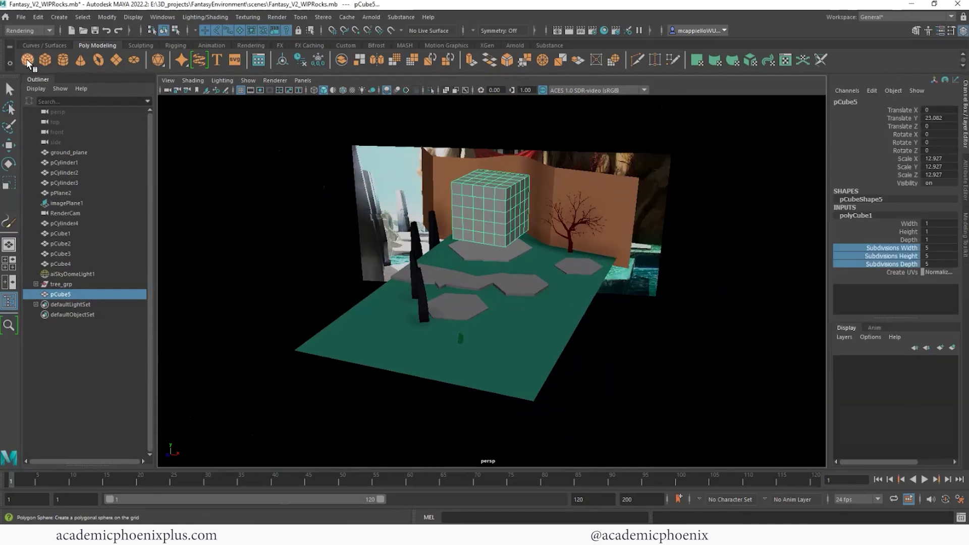
Add a trial sphere, raise and enlarge it about elevenfold, then delete it.
{"action": "left_click", "coordinate": [209, 151]}
{"action": "left_click_drag", "start_coordinate": [492, 255], "coordinate": [492, 162]}
{"action": "key", "text": "r"}
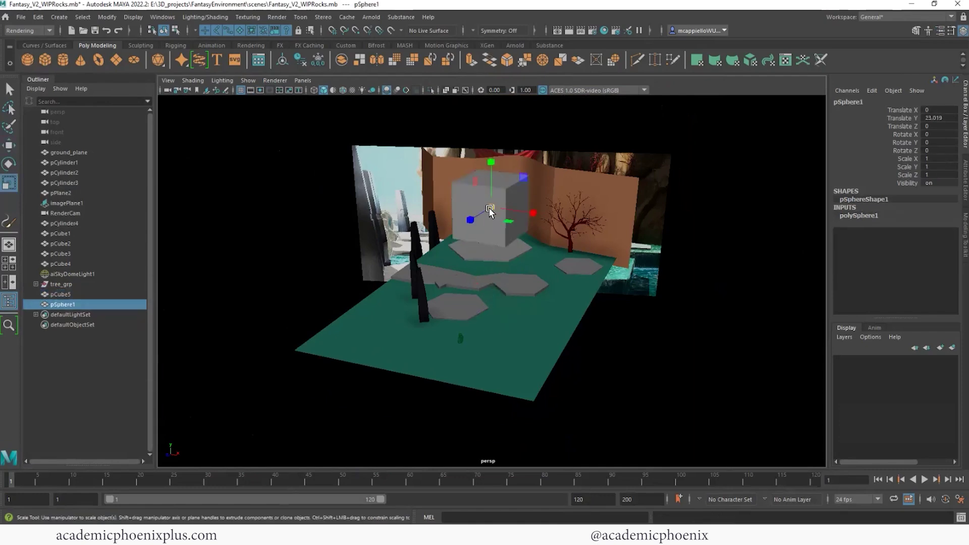
{"action": "mouse_move", "coordinate": [493, 205]}
{"action": "left_mouse_down"}
{"action": "mouse_move", "coordinate": [466, 222]}
{"action": "mouse_move", "coordinate": [330, 249]}
{"action": "left_mouse_up"}
{"action": "key", "text": "w"}
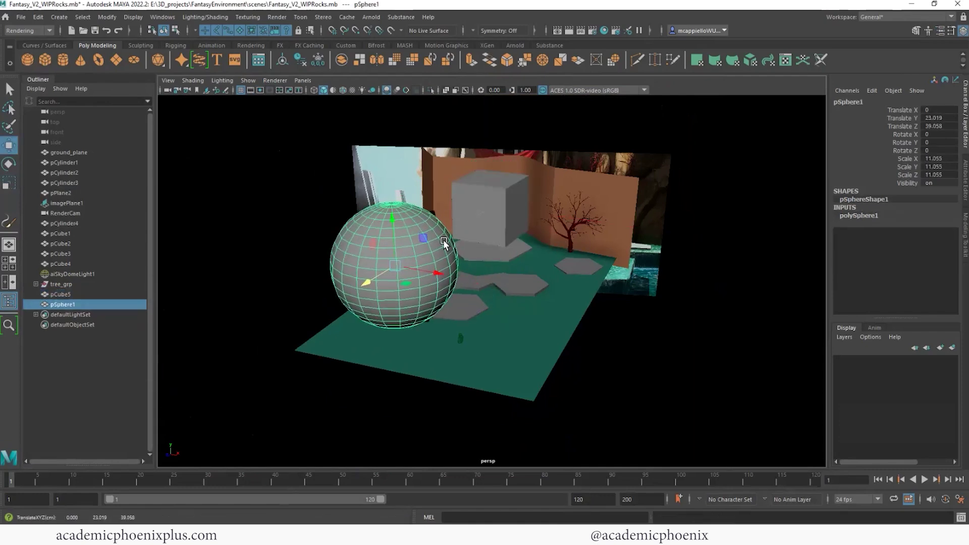
{"action": "left_click_drag", "start_coordinate": [440, 238], "coordinate": [367, 236], "text": "alt"}
{"action": "right_click_drag", "start_coordinate": [367, 236], "coordinate": [430, 234], "text": "alt"}
{"action": "mouse_move", "coordinate": [431, 234]}
{"action": "left_mouse_down", "text": "alt"}
{"action": "mouse_move", "coordinate": [459, 191]}
{"action": "mouse_move", "coordinate": [485, 205]}
{"action": "left_mouse_up", "text": "alt"}
{"action": "right_click_drag", "start_coordinate": [486, 205], "coordinate": [401, 212], "text": "alt"}
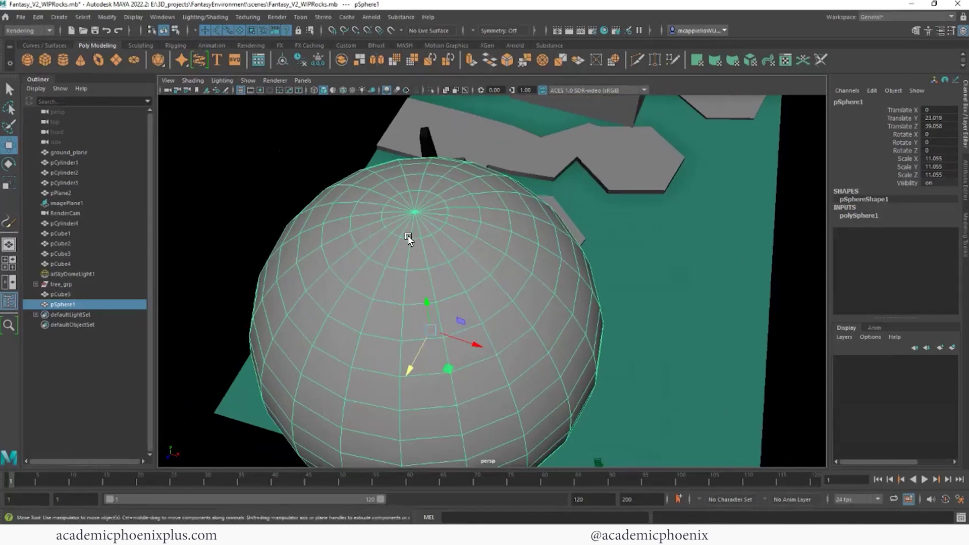
{"action": "key", "text": "Delete"}
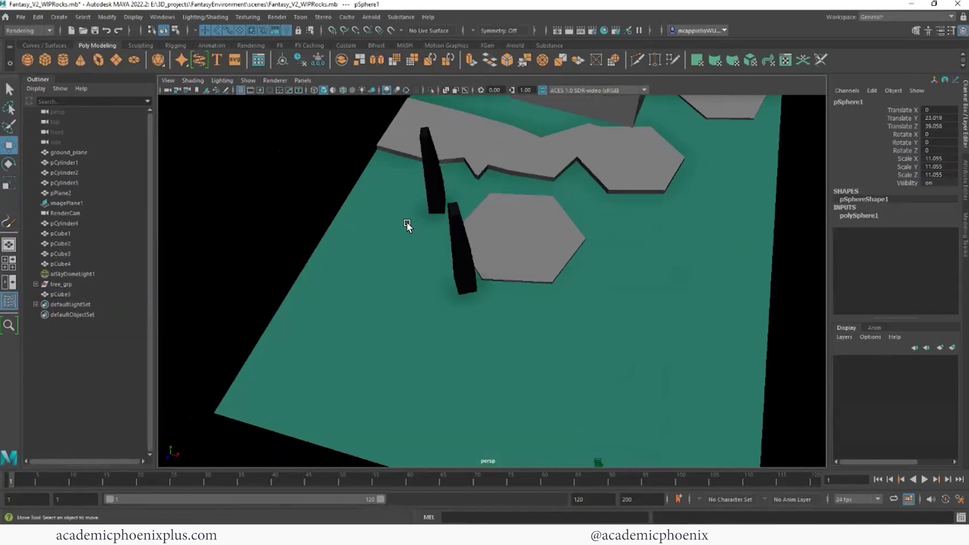
Tilt the cube about its Z axis.
{"action": "mouse_move", "coordinate": [508, 218]}
{"action": "left_mouse_down", "text": "alt"}
{"action": "mouse_move", "coordinate": [519, 146]}
{"action": "mouse_move", "coordinate": [525, 210]}
{"action": "left_mouse_up", "text": "alt"}
{"action": "left_click", "coordinate": [524, 208]}
{"action": "key", "text": "e"}
{"action": "left_click_drag", "start_coordinate": [549, 250], "coordinate": [506, 220]}
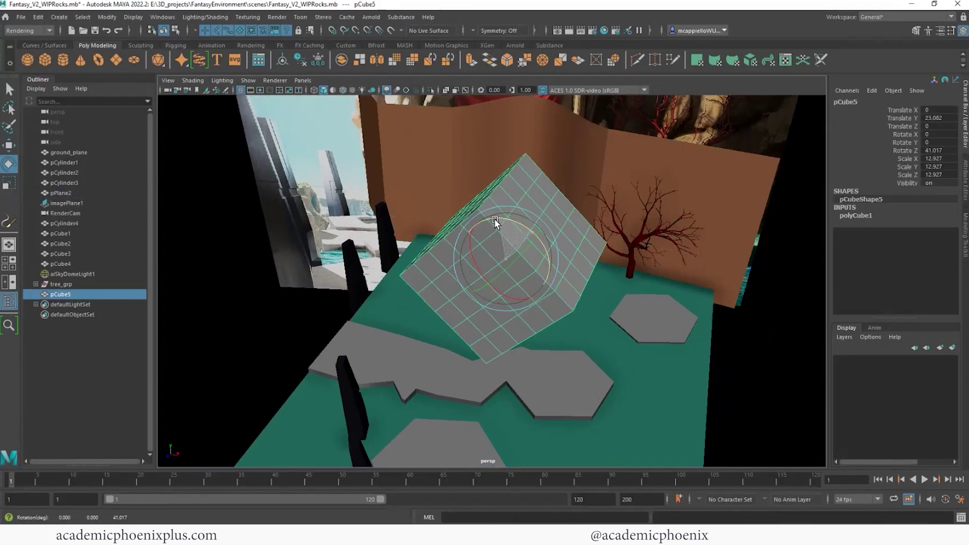
Pull the cube's top corner edge up into a peak using soft selection.
{"action": "right_click_drag", "start_coordinate": [528, 185], "coordinate": [532, 153]}
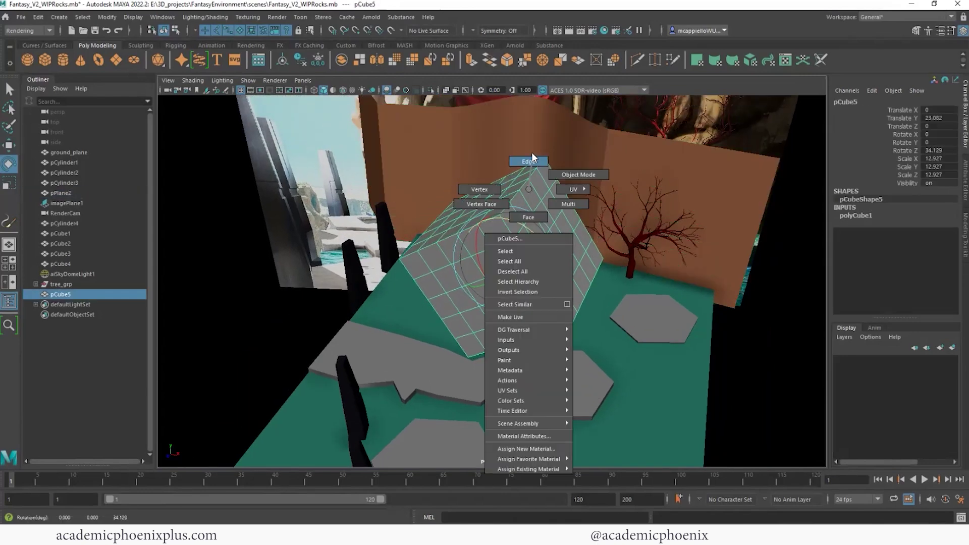
{"action": "left_click", "coordinate": [530, 188]}
{"action": "key", "text": "b"}
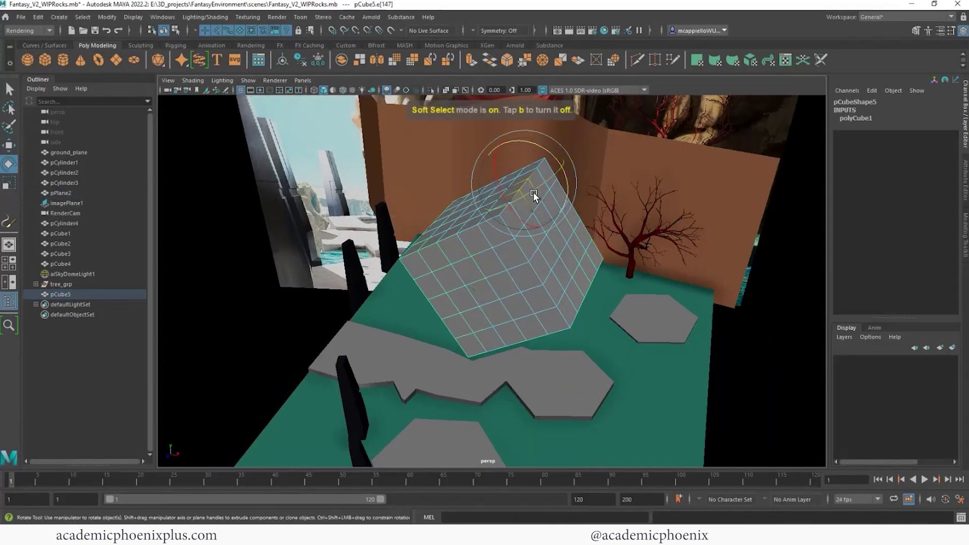
{"action": "middle_click_drag", "start_coordinate": [521, 187], "coordinate": [551, 179]}
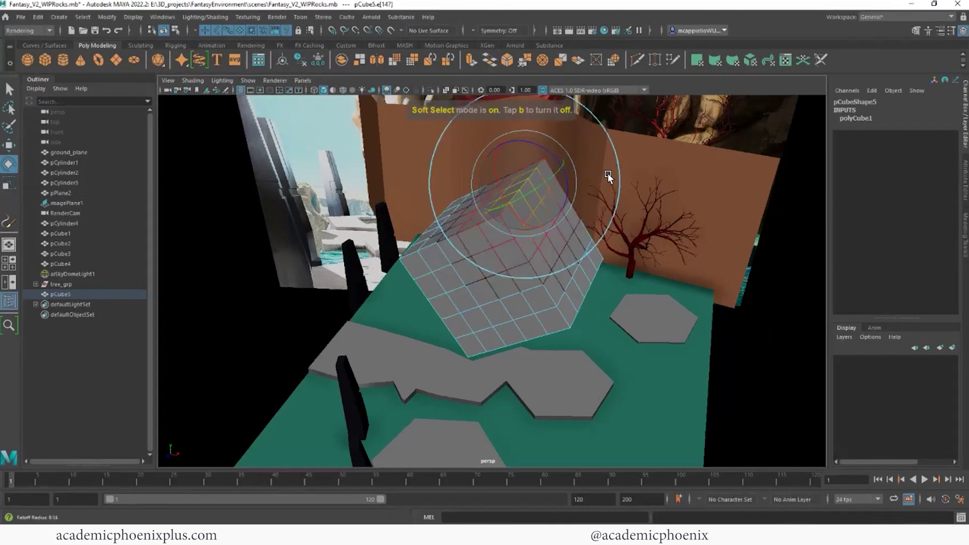
{"action": "key", "text": "w"}
{"action": "left_click_drag", "start_coordinate": [530, 140], "coordinate": [534, 104]}
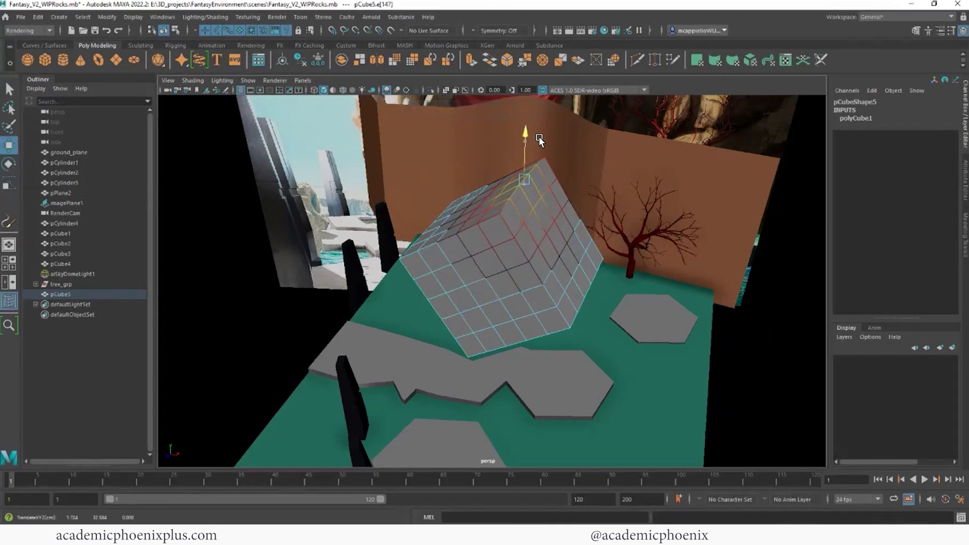
Push down and pull out edges on the cube's lower front.
{"action": "left_click_drag", "start_coordinate": [432, 219], "coordinate": [454, 250], "text": "alt"}
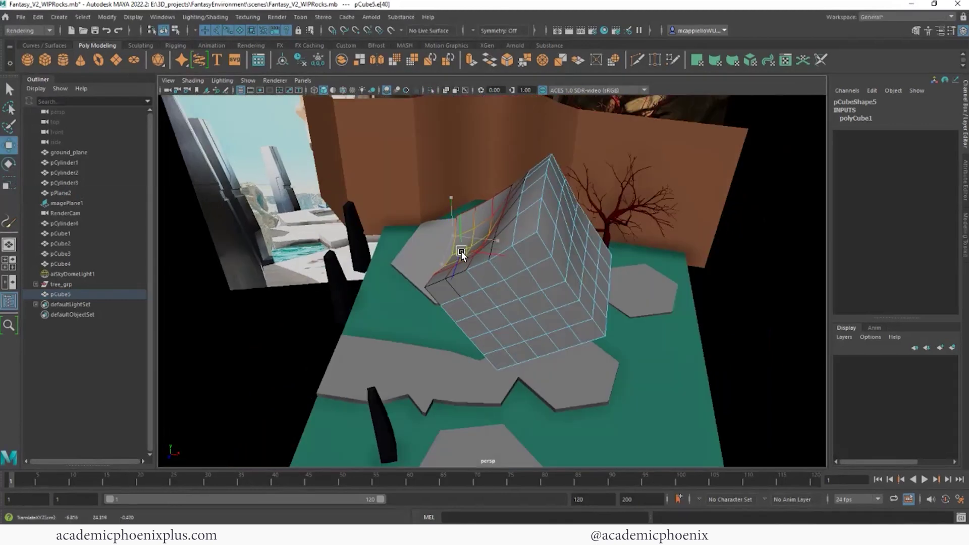
{"action": "left_click", "coordinate": [434, 287]}
{"action": "mouse_move", "coordinate": [426, 297]}
{"action": "left_mouse_down"}
{"action": "mouse_move", "coordinate": [496, 370]}
{"action": "mouse_move", "coordinate": [671, 296]}
{"action": "mouse_move", "coordinate": [646, 300]}
{"action": "left_mouse_up"}
{"action": "left_click", "coordinate": [606, 288]}
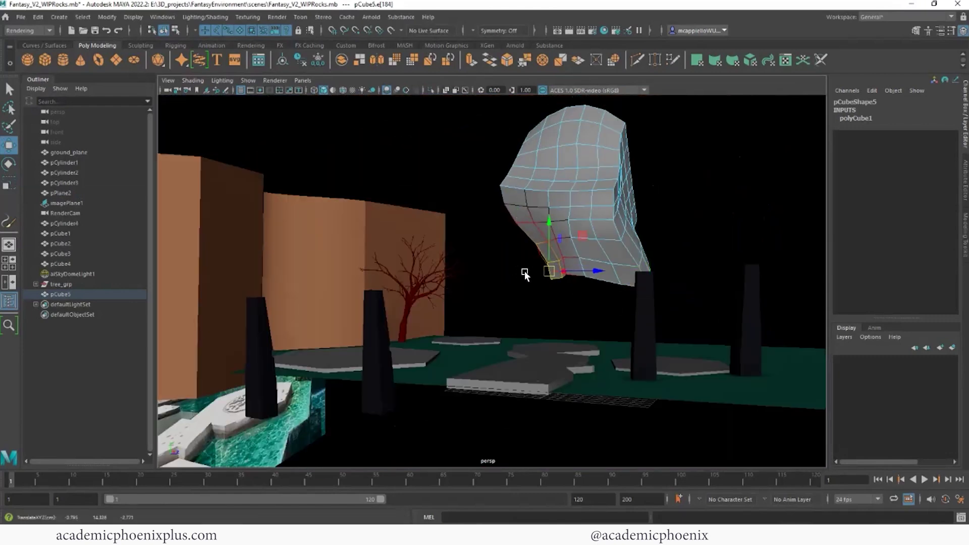
{"action": "left_click_drag", "start_coordinate": [525, 270], "coordinate": [553, 278]}
Select another edge and scale that part along one axis.
{"action": "left_click", "coordinate": [525, 197]}
{"action": "left_click_drag", "start_coordinate": [524, 197], "coordinate": [513, 198], "text": "alt"}
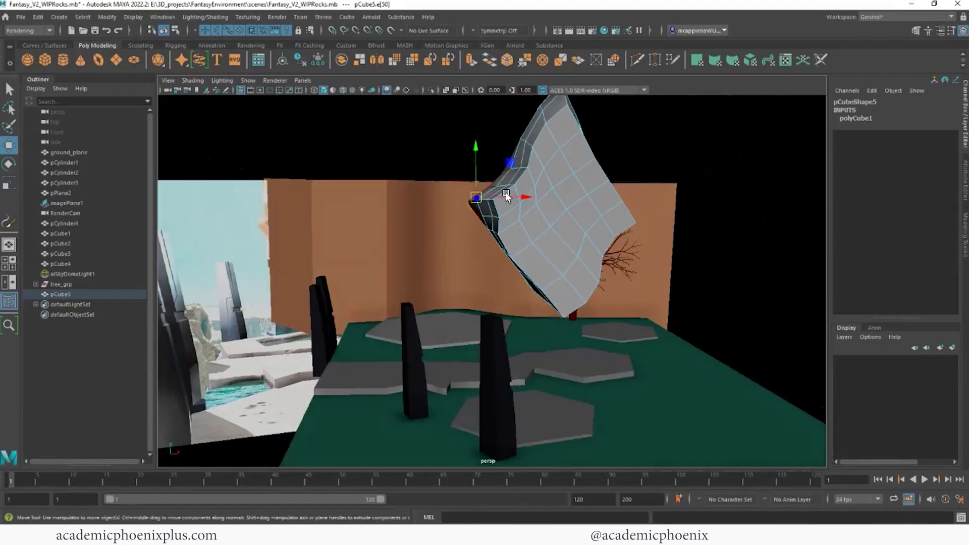
{"action": "left_click", "coordinate": [512, 200]}
{"action": "mouse_move", "coordinate": [626, 199]}
{"action": "left_mouse_down", "text": "alt"}
{"action": "mouse_move", "coordinate": [633, 222]}
{"action": "mouse_move", "coordinate": [483, 222]}
{"action": "left_mouse_up", "text": "alt"}
{"action": "key", "text": "r"}
{"action": "middle_click_drag", "start_coordinate": [482, 222], "coordinate": [428, 228]}
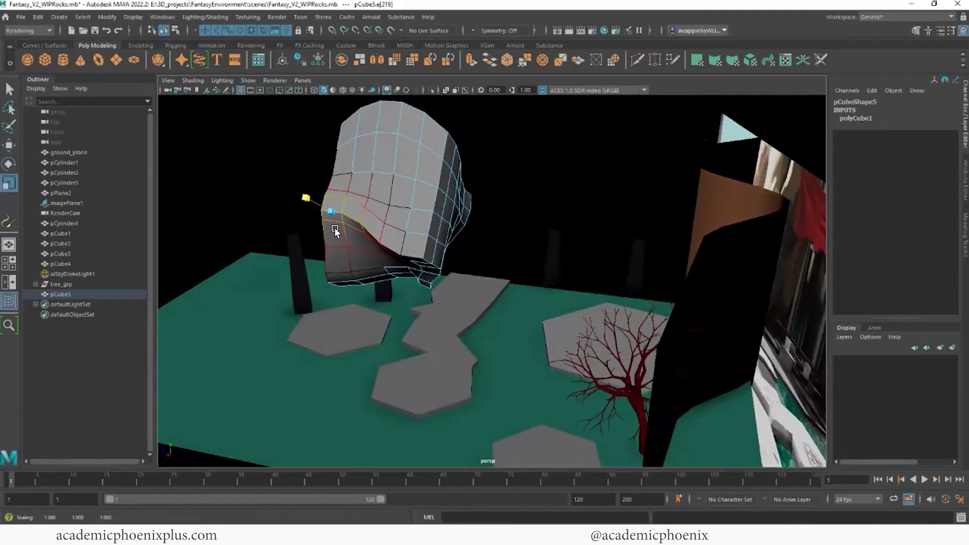
Shift and rotate selected parts to reshape the rock, then switch to vertex editing.
{"action": "mouse_move", "coordinate": [316, 224]}
{"action": "left_mouse_down", "text": "alt"}
{"action": "mouse_move", "coordinate": [298, 209]}
{"action": "mouse_move", "coordinate": [331, 210]}
{"action": "left_mouse_up", "text": "alt"}
{"action": "key", "text": "w"}
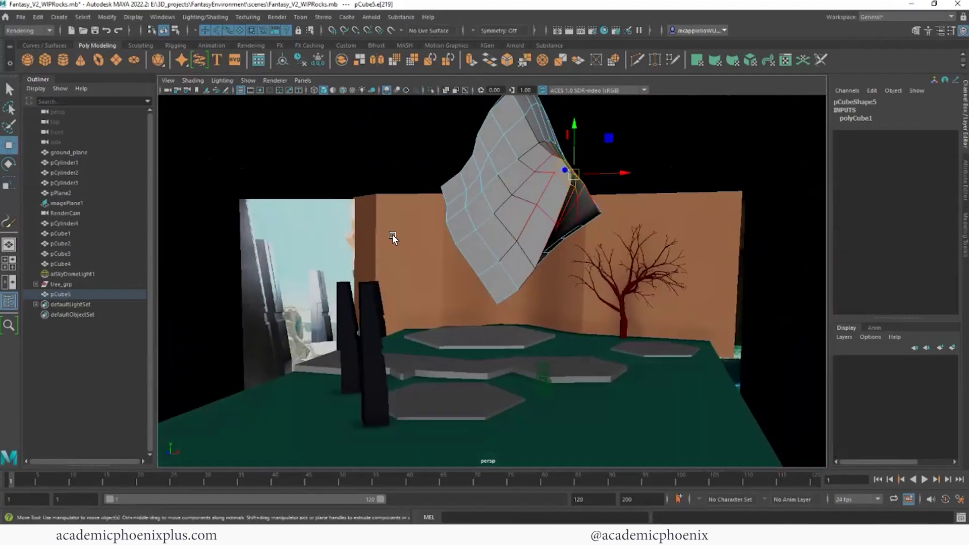
{"action": "middle_click_drag", "start_coordinate": [411, 230], "coordinate": [568, 199]}
{"action": "left_click_drag", "start_coordinate": [578, 182], "coordinate": [443, 227], "text": "alt"}
{"action": "mouse_move", "coordinate": [626, 210]}
{"action": "left_mouse_down", "text": "alt"}
{"action": "mouse_move", "coordinate": [514, 232]}
{"action": "mouse_move", "coordinate": [478, 217]}
{"action": "mouse_move", "coordinate": [518, 188]}
{"action": "left_mouse_up", "text": "alt"}
{"action": "middle_click_drag", "start_coordinate": [521, 183], "coordinate": [459, 239]}
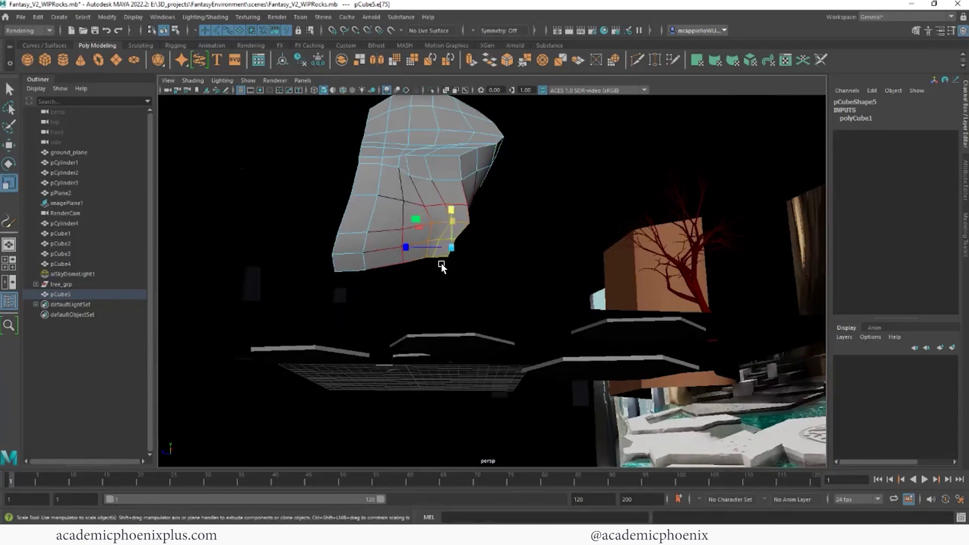
{"action": "key", "text": "e"}
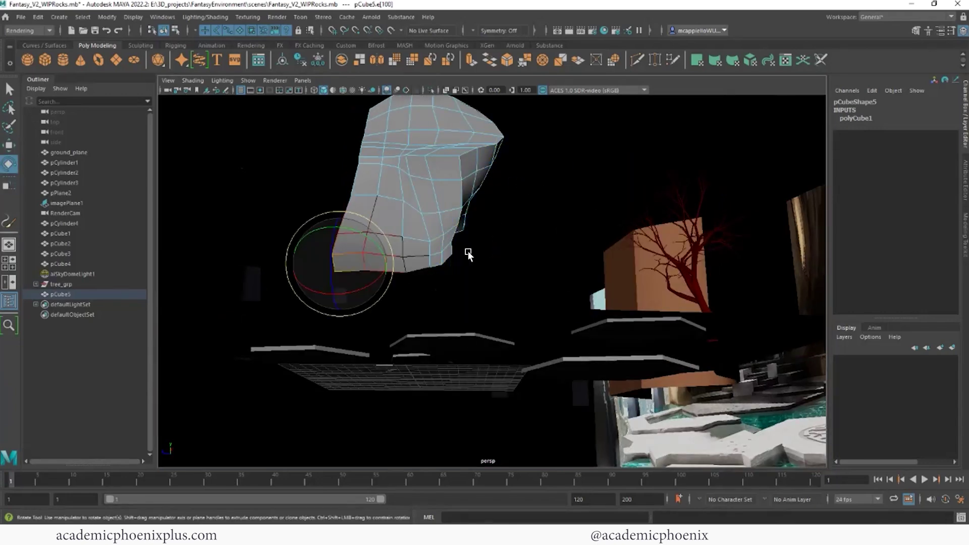
{"action": "right_click_drag", "start_coordinate": [414, 248], "coordinate": [351, 248]}
{"action": "key", "text": "w"}
{"action": "mouse_move", "coordinate": [352, 248]}
{"action": "left_mouse_down", "text": "alt"}
{"action": "mouse_move", "coordinate": [343, 272]}
{"action": "mouse_move", "coordinate": [497, 236]}
{"action": "left_mouse_up", "text": "alt"}
Select several rock vertices and pull them to reshape its front.
{"action": "left_click", "coordinate": [497, 236]}
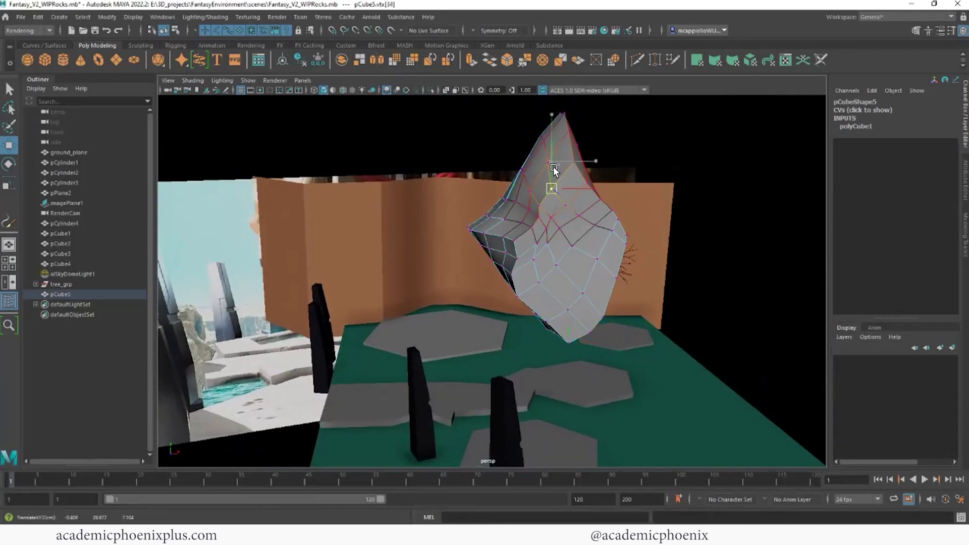
{"action": "mouse_move", "coordinate": [553, 170]}
{"action": "left_mouse_down", "text": "alt"}
{"action": "mouse_move", "coordinate": [568, 200]}
{"action": "mouse_move", "coordinate": [571, 261]}
{"action": "mouse_move", "coordinate": [555, 225]}
{"action": "mouse_move", "coordinate": [506, 232]}
{"action": "mouse_move", "coordinate": [508, 213]}
{"action": "left_mouse_up", "text": "alt"}
{"action": "left_click", "coordinate": [516, 199]}
{"action": "left_click", "coordinate": [530, 174]}
{"action": "left_click", "coordinate": [524, 198]}
{"action": "left_click", "coordinate": [528, 220]}
{"action": "left_click", "coordinate": [552, 229]}
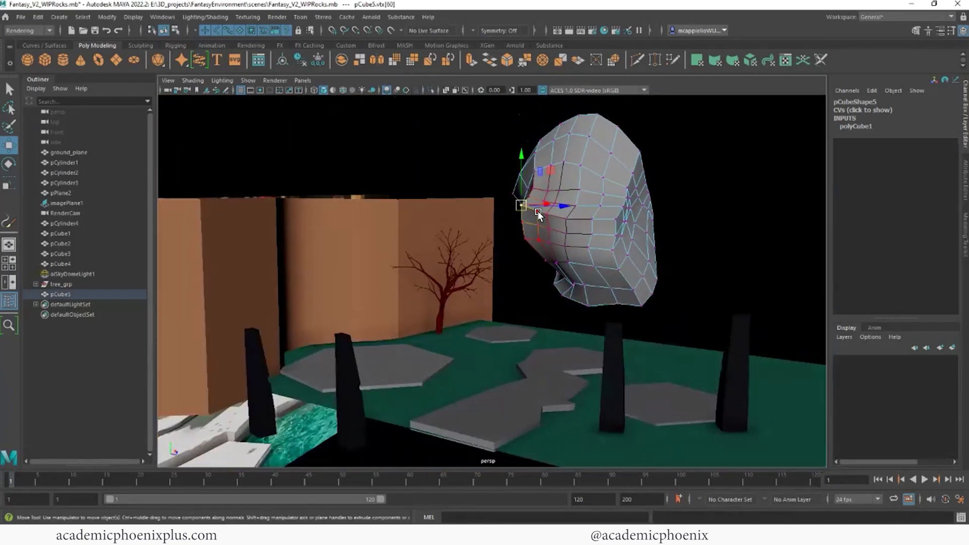
{"action": "left_click_drag", "start_coordinate": [579, 208], "coordinate": [549, 198]}
Select more vertices around the rock's front and sides for further tweaks.
{"action": "left_click", "coordinate": [538, 186]}
{"action": "right_click_drag", "start_coordinate": [515, 194], "coordinate": [466, 196]}
{"action": "left_click", "coordinate": [518, 199]}
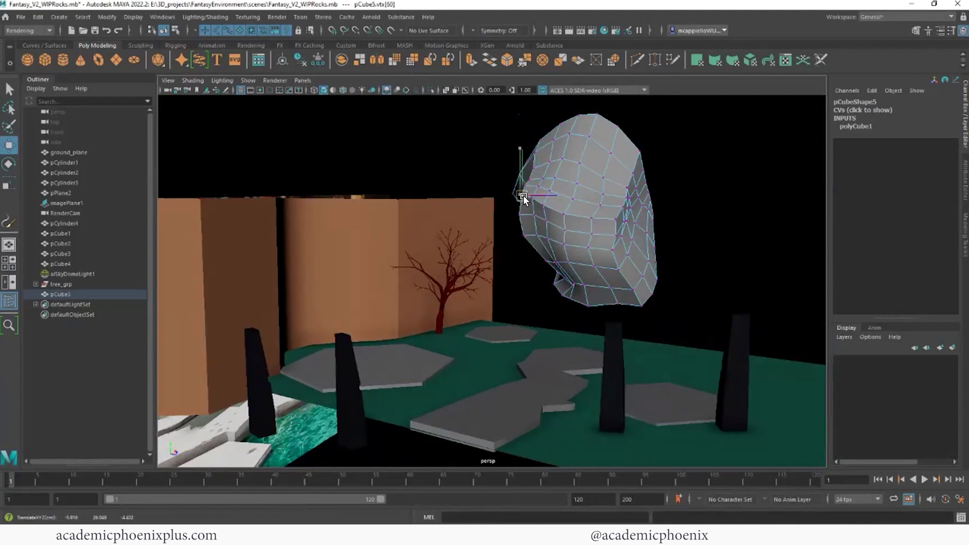
{"action": "left_click", "coordinate": [524, 196]}
{"action": "mouse_move", "coordinate": [541, 210]}
{"action": "left_mouse_down", "text": "alt"}
{"action": "mouse_move", "coordinate": [658, 218]}
{"action": "mouse_move", "coordinate": [615, 245]}
{"action": "mouse_move", "coordinate": [570, 247]}
{"action": "left_mouse_up", "text": "alt"}
{"action": "left_click", "coordinate": [624, 228]}
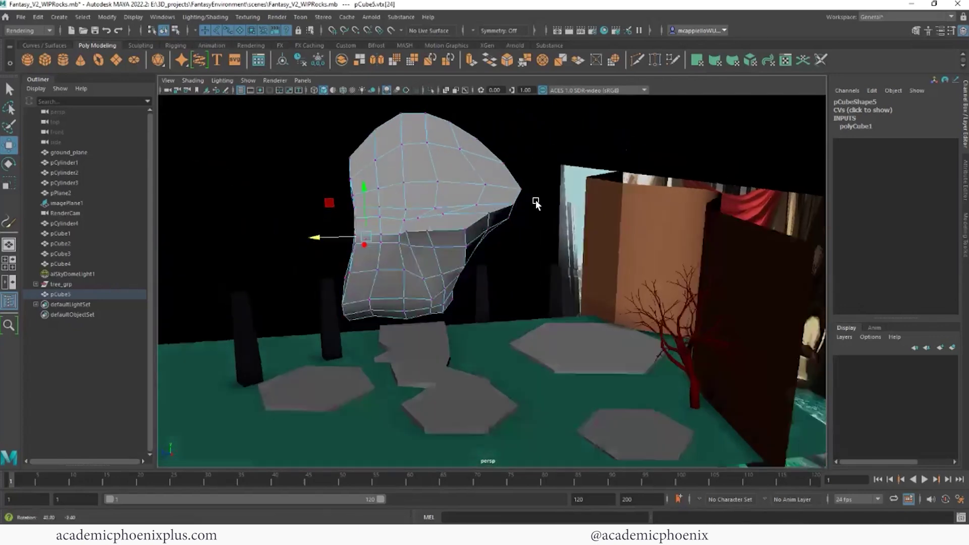
Return the rock to object mode and switch to the Modeling menu set.
{"action": "left_click_drag", "start_coordinate": [569, 248], "coordinate": [303, 72], "text": "alt"}
{"action": "key", "text": "F8"}
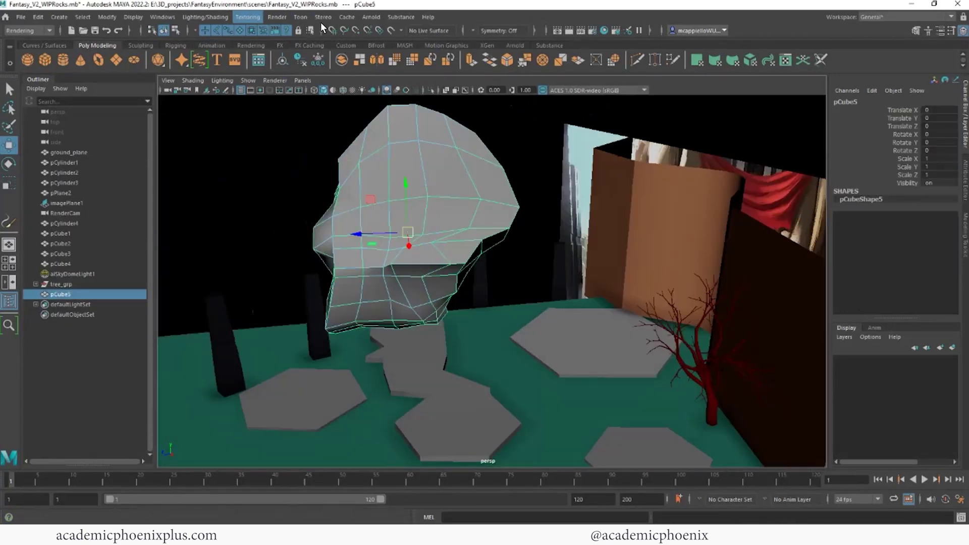
{"action": "left_click", "coordinate": [36, 31]}
{"action": "left_click", "coordinate": [43, 42]}
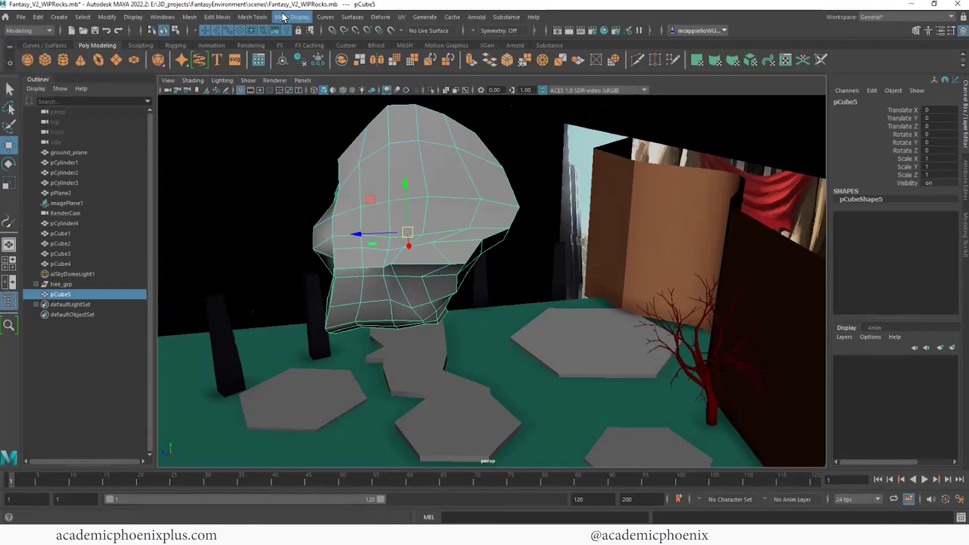
Look up the Sculpt Geometry Tool via search and open the Mesh Tools menu.
{"action": "left_click", "coordinate": [252, 16]}
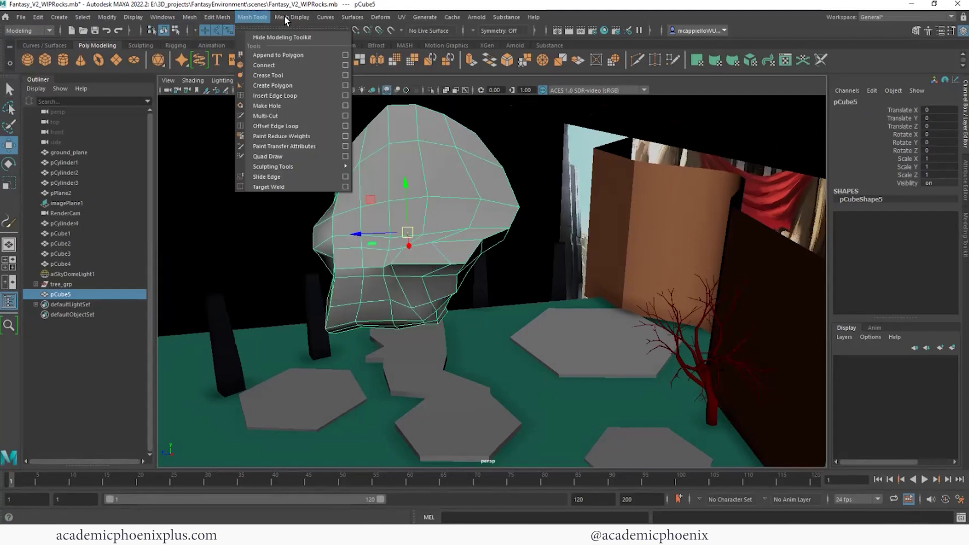
{"action": "mouse_move", "coordinate": [425, 17]}
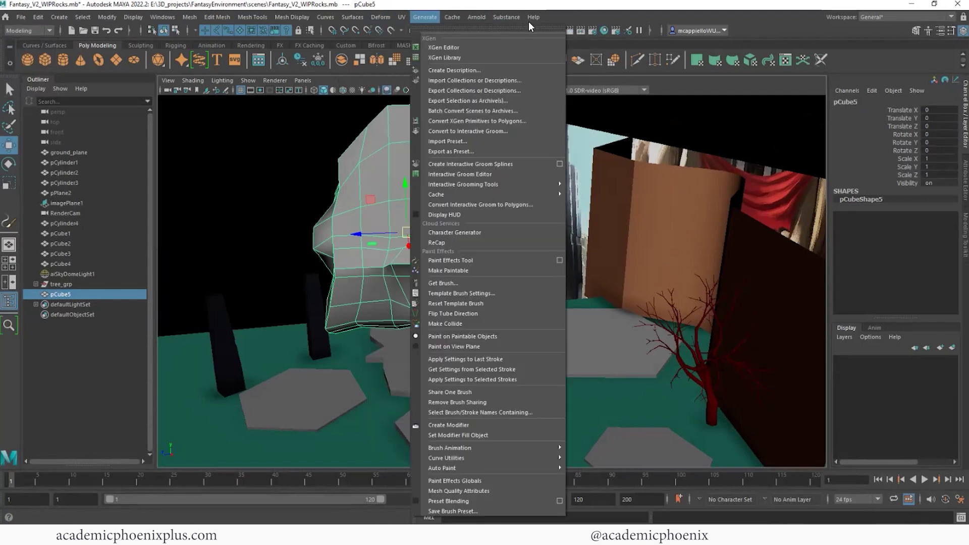
{"action": "left_click", "coordinate": [546, 47]}
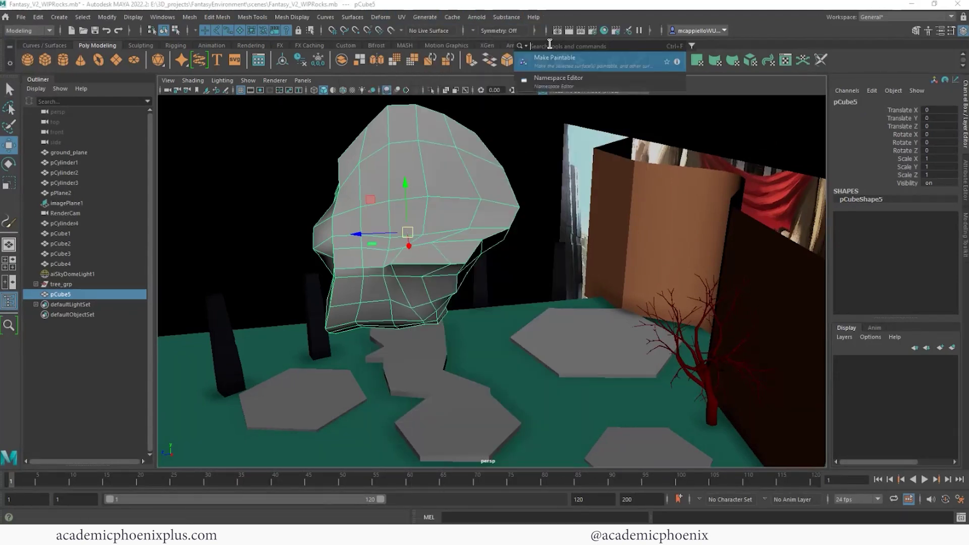
{"action": "type", "text": "scul"}
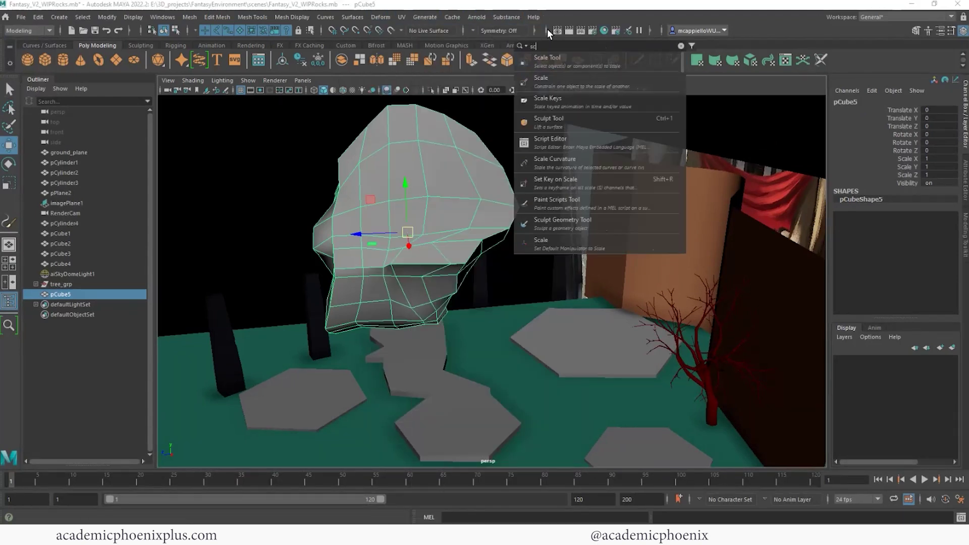
{"action": "left_click", "coordinate": [677, 82]}
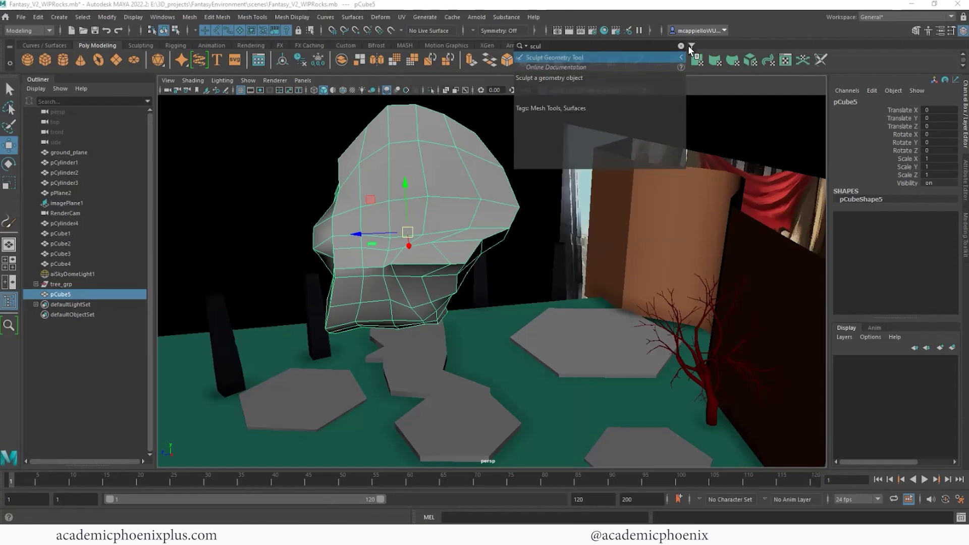
{"action": "left_click", "coordinate": [258, 22]}
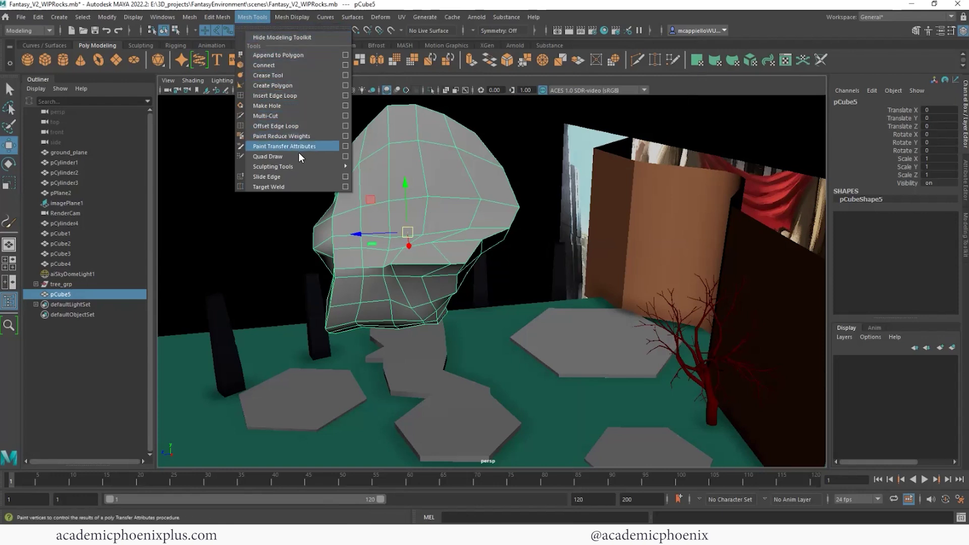
{"action": "mouse_move", "coordinate": [274, 166]}
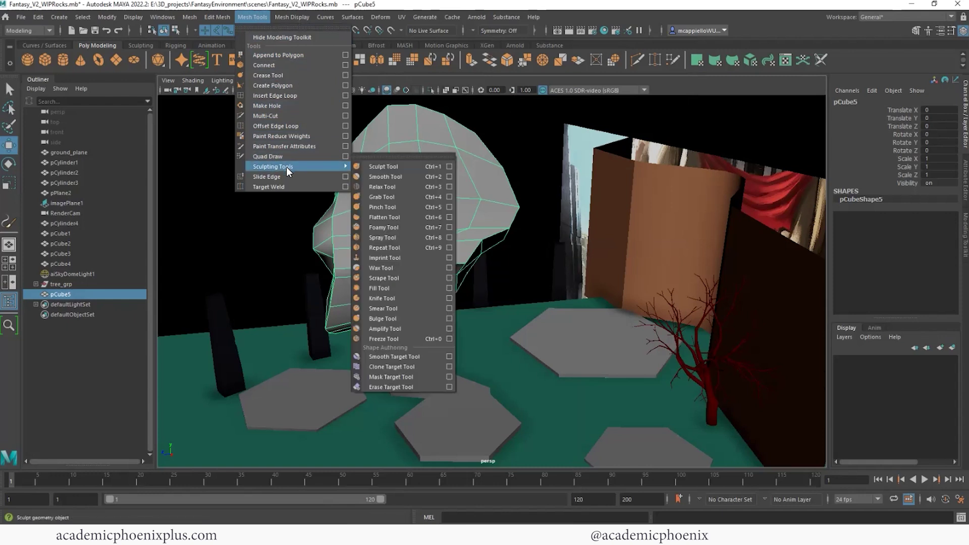
Float the Sculpting Tools panel at the left and smooth the rock with a smaller Smooth brush.
{"action": "left_click", "coordinate": [407, 150]}
{"action": "left_click_drag", "start_coordinate": [422, 145], "coordinate": [203, 120]}
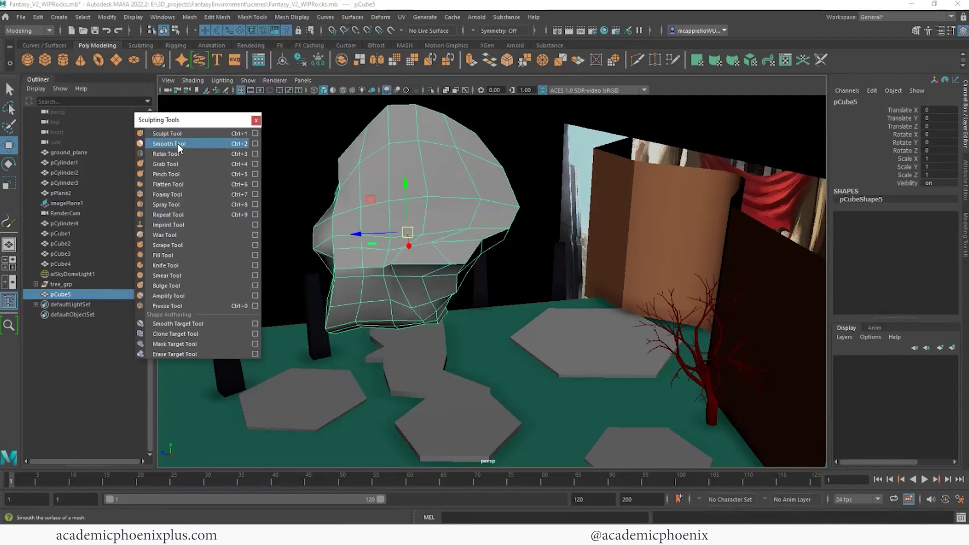
{"action": "left_click", "coordinate": [182, 143]}
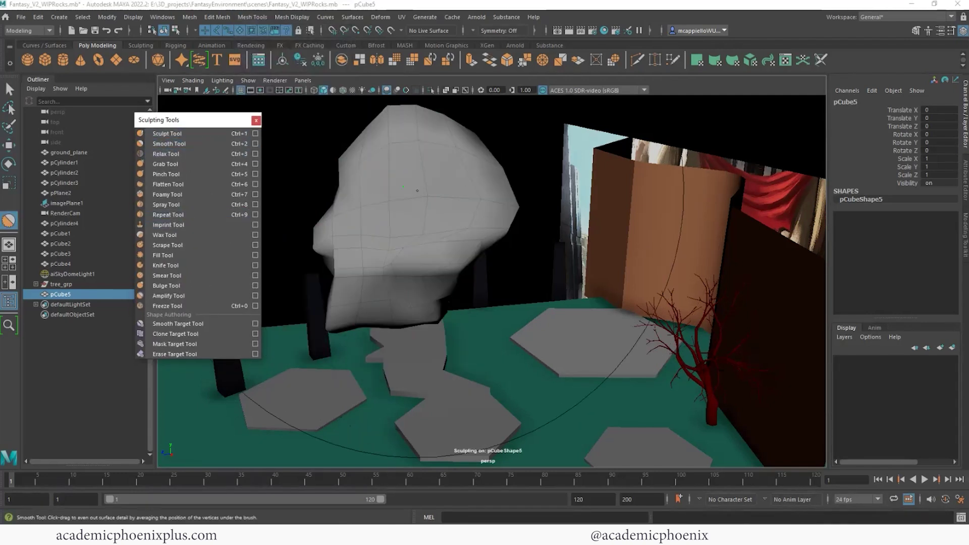
{"action": "left_click_drag", "start_coordinate": [401, 170], "coordinate": [421, 188]}
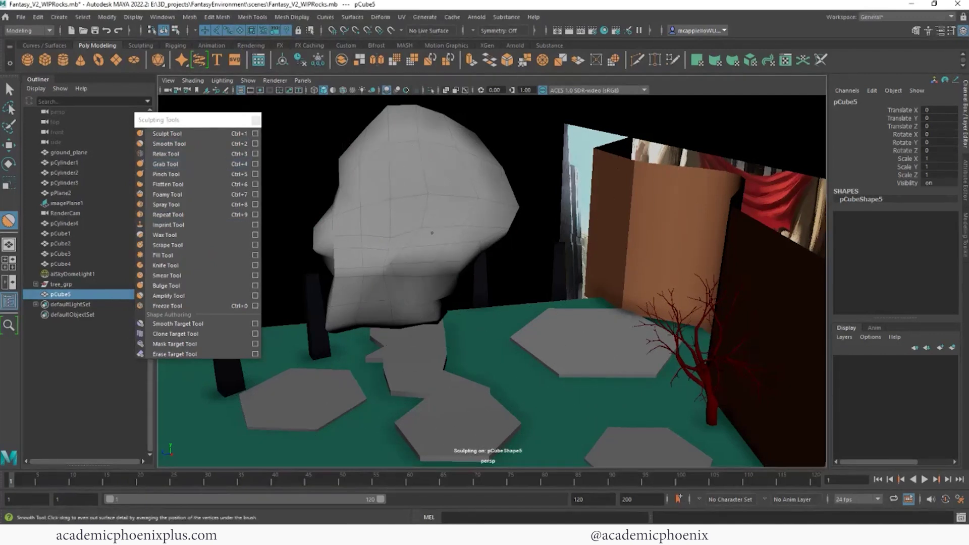
{"action": "left_click_drag", "start_coordinate": [466, 228], "coordinate": [560, 242], "text": "alt"}
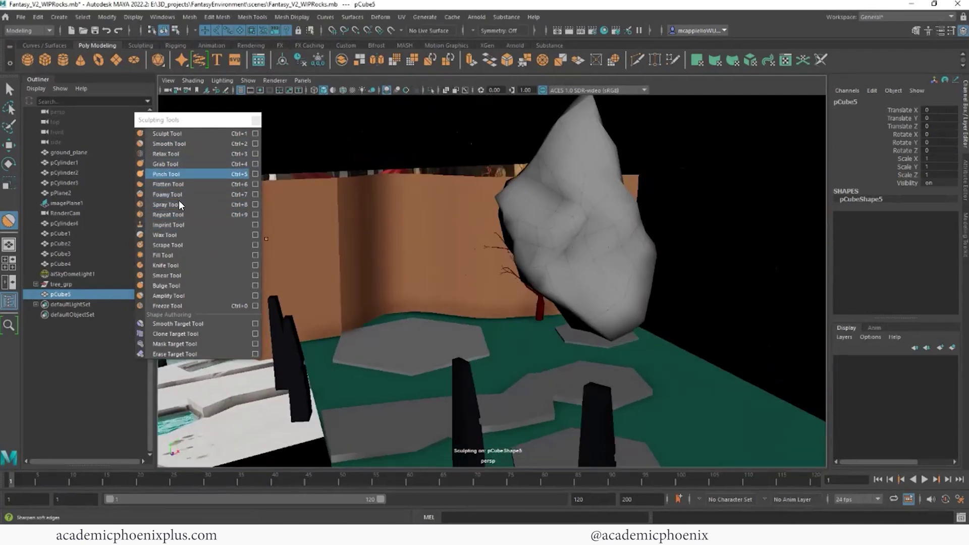
Pinch the rock's surface to sharpen its edges, orbiting in close between strokes.
{"action": "left_click", "coordinate": [174, 174]}
{"action": "left_click_drag", "start_coordinate": [566, 176], "coordinate": [610, 161]}
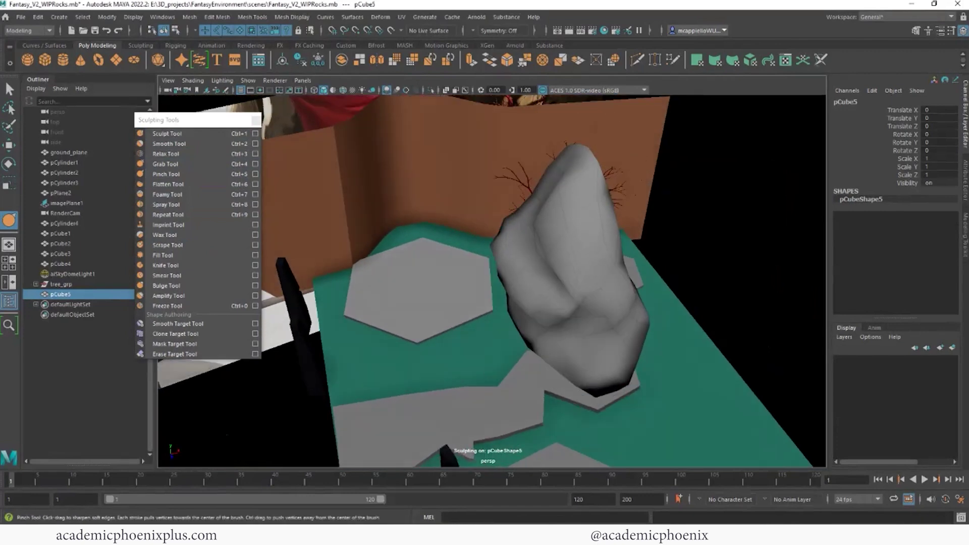
{"action": "left_click_drag", "start_coordinate": [605, 220], "coordinate": [624, 220], "text": "alt"}
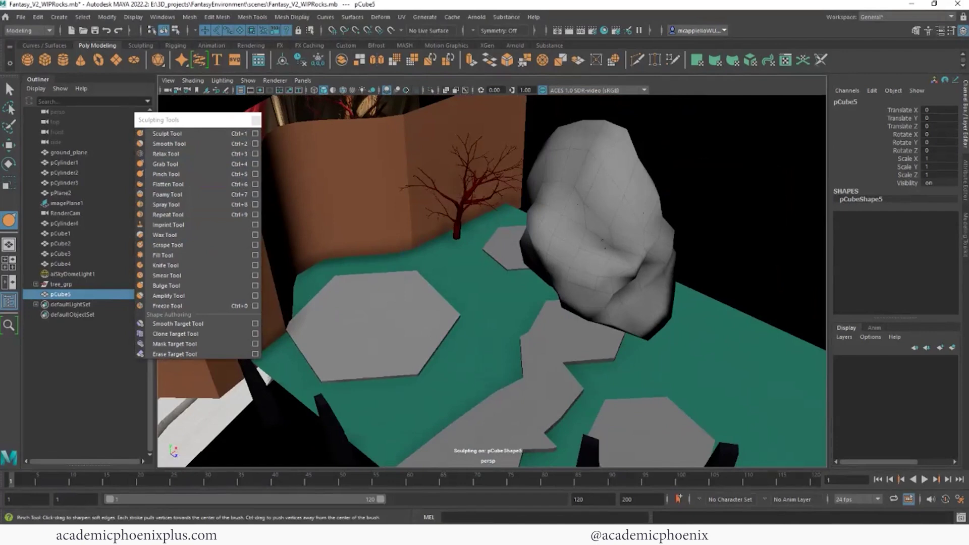
{"action": "right_click_drag", "start_coordinate": [616, 273], "coordinate": [627, 281], "text": "alt"}
{"action": "left_click_drag", "start_coordinate": [627, 281], "coordinate": [568, 233], "text": "alt"}
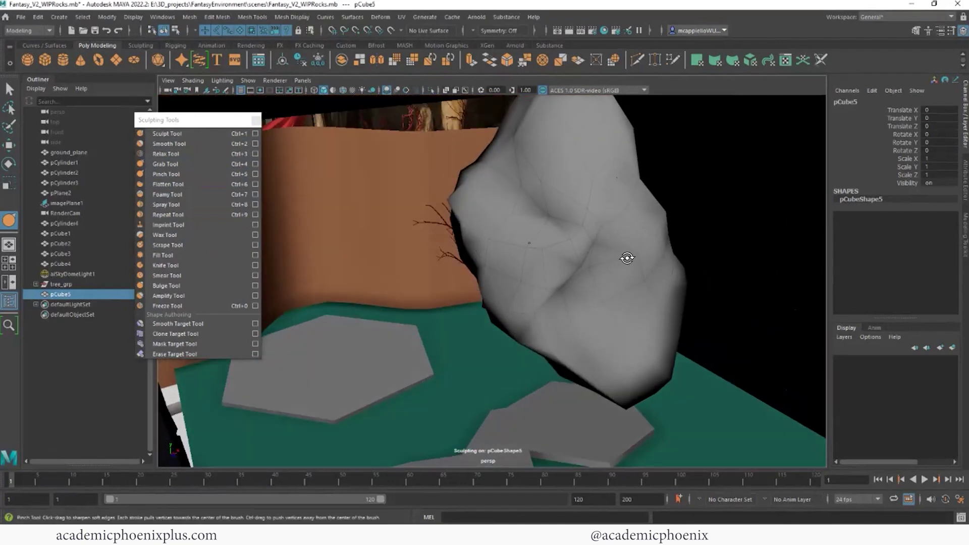
{"action": "left_click_drag", "start_coordinate": [568, 233], "coordinate": [563, 205], "text": "alt"}
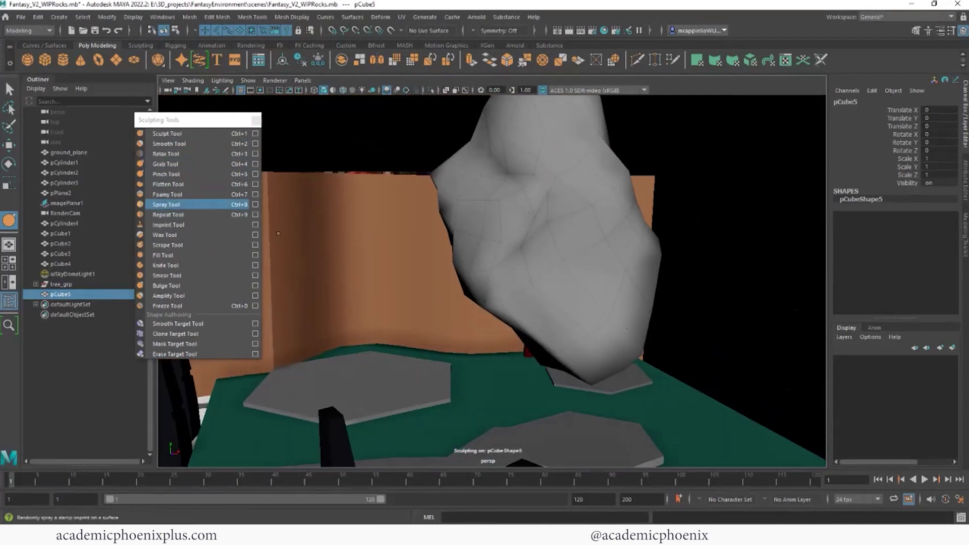
Pull the rock's upper section outward with Relax and Grab, checking it from several angles.
{"action": "key", "text": "ctrl+3"}
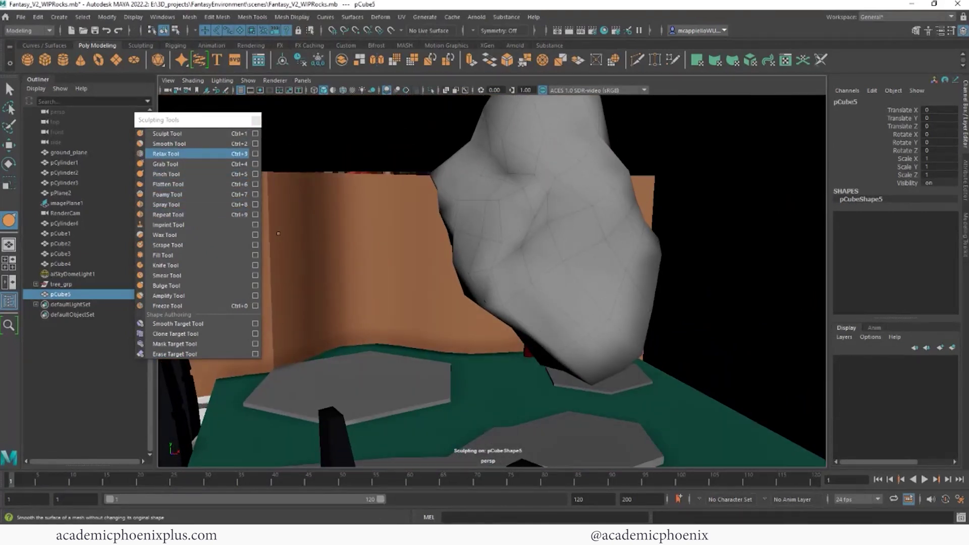
{"action": "key", "text": "ctrl+4"}
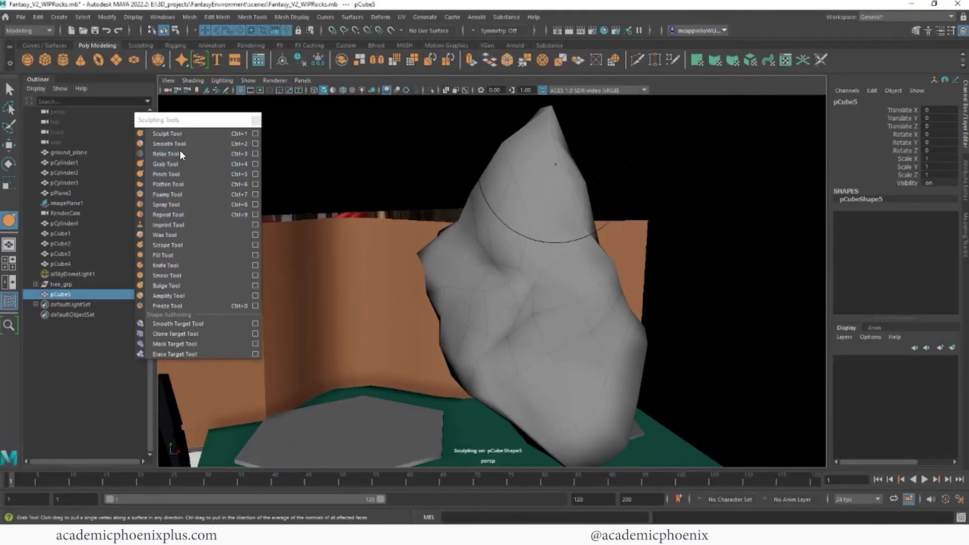
{"action": "left_click_drag", "start_coordinate": [545, 212], "coordinate": [576, 182]}
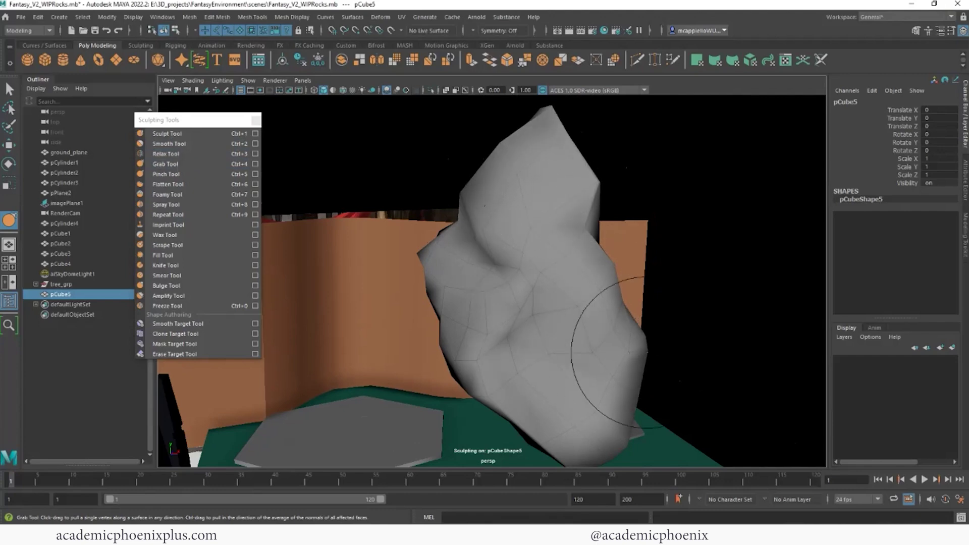
{"action": "mouse_move", "coordinate": [655, 350]}
{"action": "left_mouse_down", "text": "alt"}
{"action": "mouse_move", "coordinate": [455, 348]}
{"action": "mouse_move", "coordinate": [557, 357]}
{"action": "mouse_move", "coordinate": [396, 340]}
{"action": "left_mouse_up", "text": "alt"}
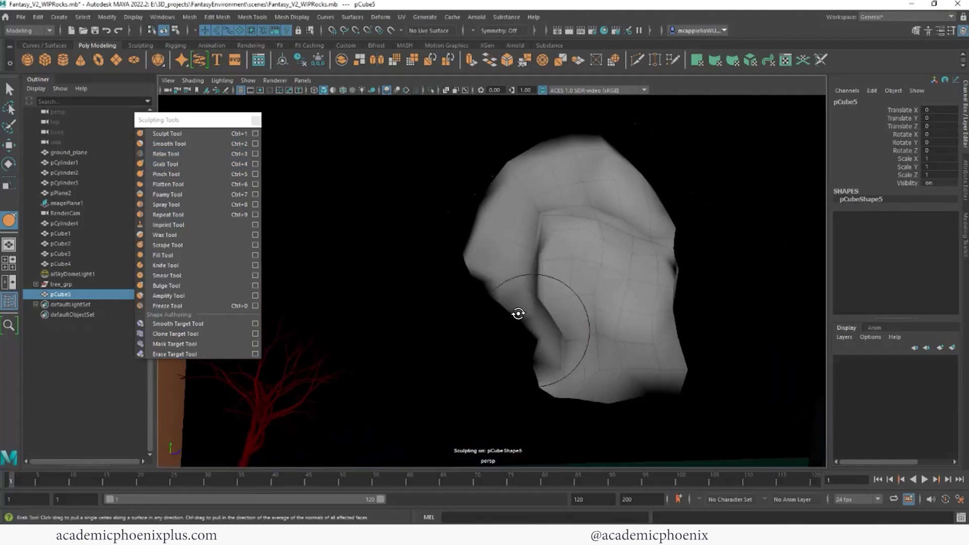
{"action": "left_click_drag", "start_coordinate": [522, 318], "coordinate": [500, 394]}
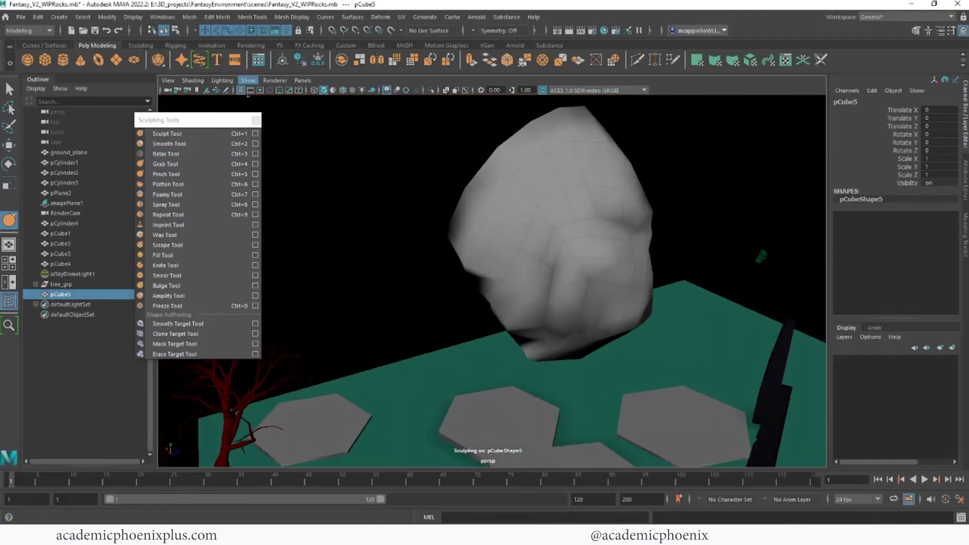
{"action": "left_click", "coordinate": [247, 81]}
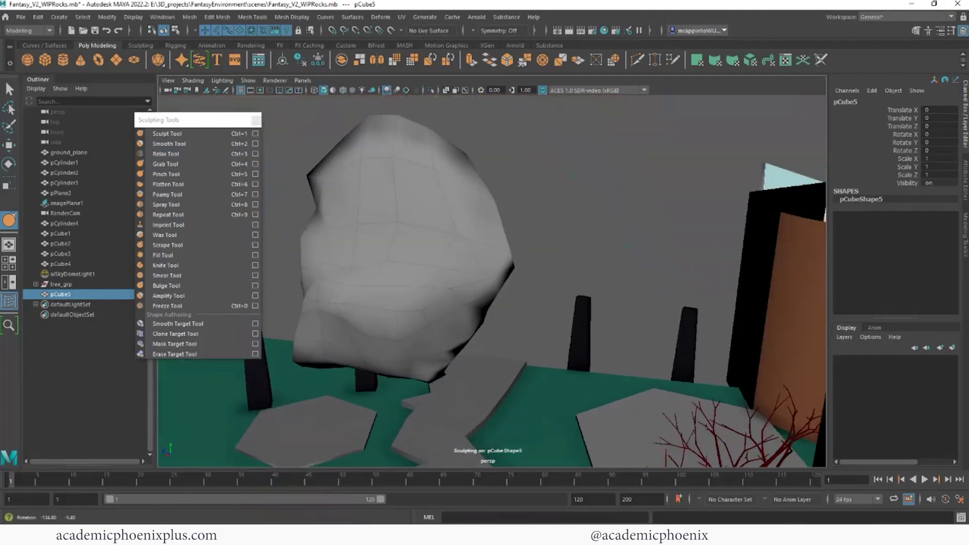
{"action": "left_click_drag", "start_coordinate": [454, 265], "coordinate": [787, 221], "text": "alt"}
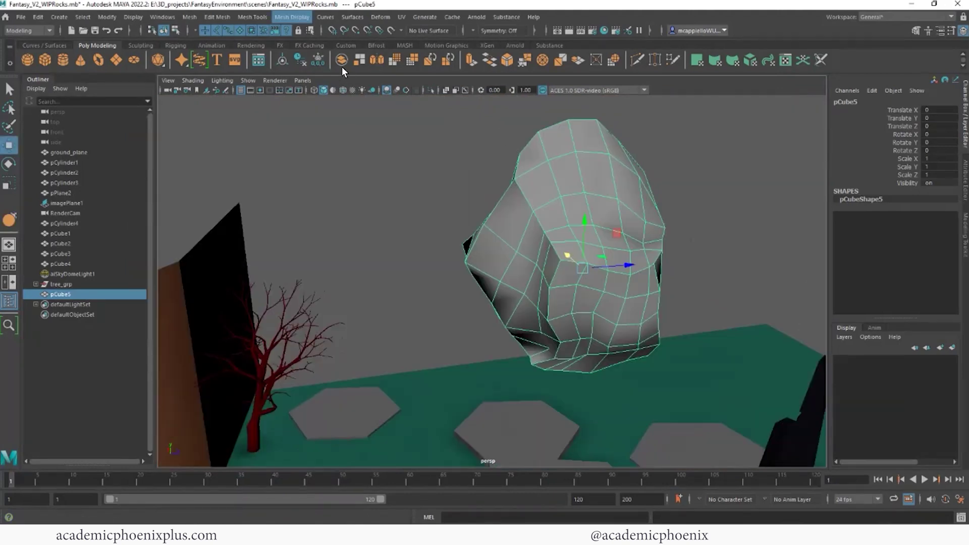
Relax the rock's surface and select rock1.
{"action": "left_click", "coordinate": [295, 16]}
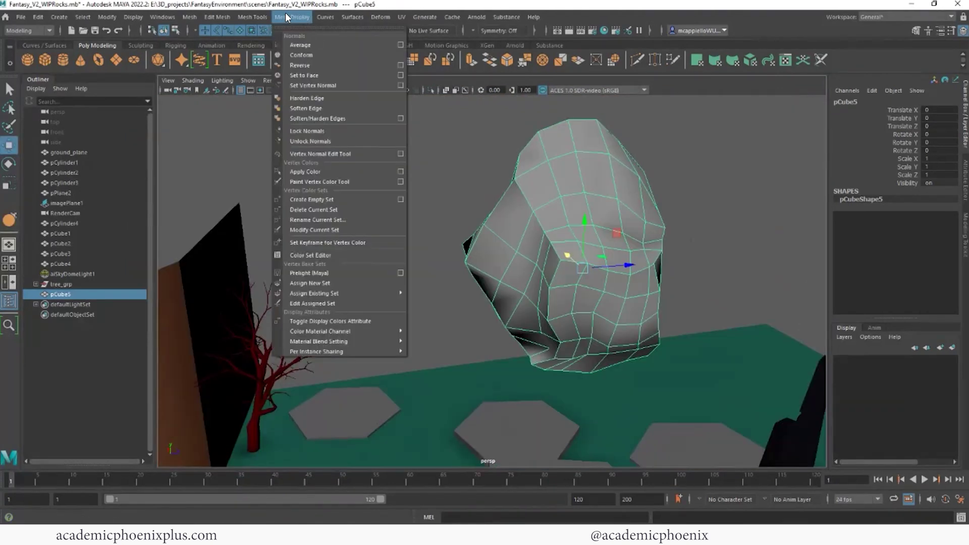
{"action": "mouse_move", "coordinate": [288, 166]}
{"action": "left_click", "coordinate": [382, 187]}
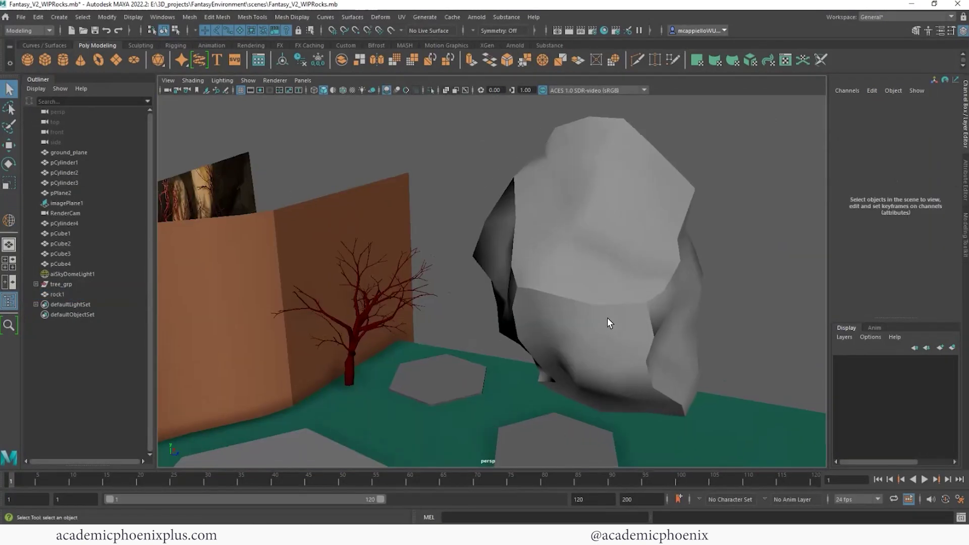
{"action": "left_click", "coordinate": [607, 324]}
{"action": "mouse_move", "coordinate": [593, 313]}
{"action": "left_mouse_down", "text": "alt"}
{"action": "mouse_move", "coordinate": [624, 321]}
{"action": "mouse_move", "coordinate": [550, 242]}
{"action": "mouse_move", "coordinate": [629, 251]}
{"action": "mouse_move", "coordinate": [610, 290]}
{"action": "left_mouse_up", "text": "alt"}
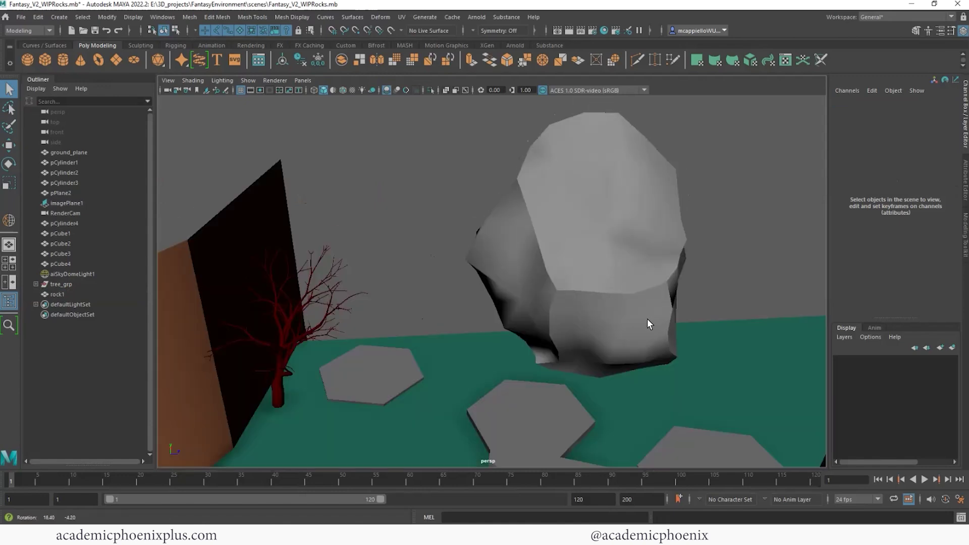
{"action": "left_click_drag", "start_coordinate": [641, 327], "coordinate": [628, 319], "text": "alt"}
Apply Mesh Display > Soften Edge to rock1 and orbit to check the shading.
{"action": "left_click", "coordinate": [257, 18]}
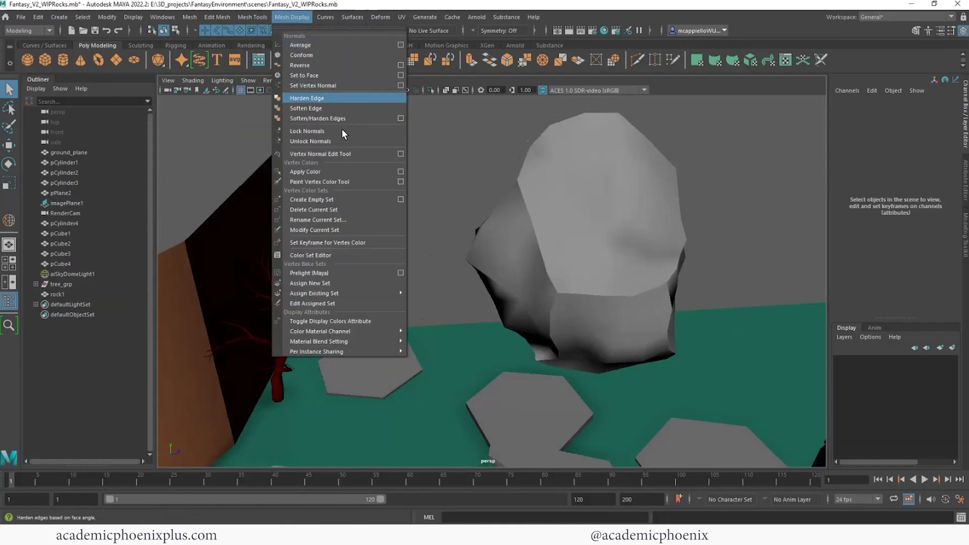
{"action": "left_click", "coordinate": [591, 173]}
{"action": "left_click", "coordinate": [278, 17]}
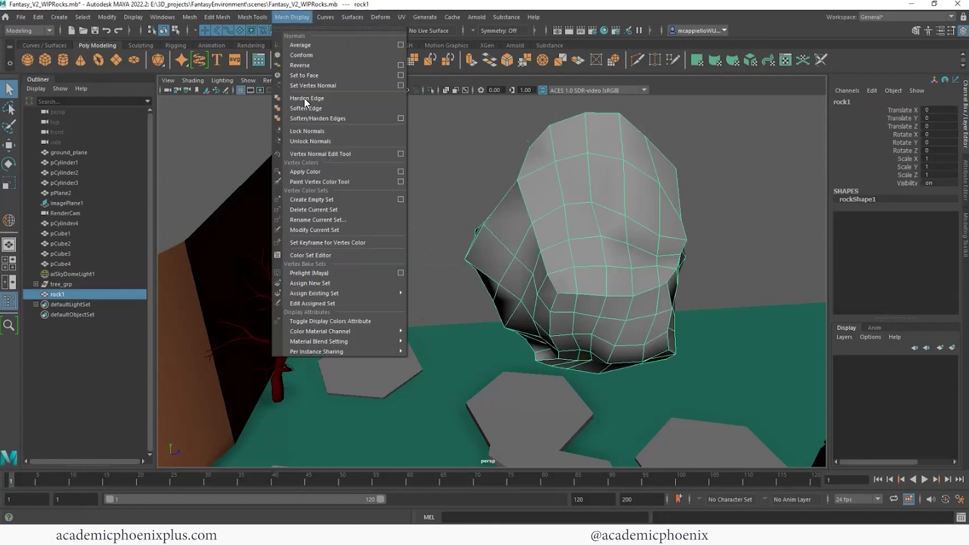
{"action": "left_click", "coordinate": [308, 109]}
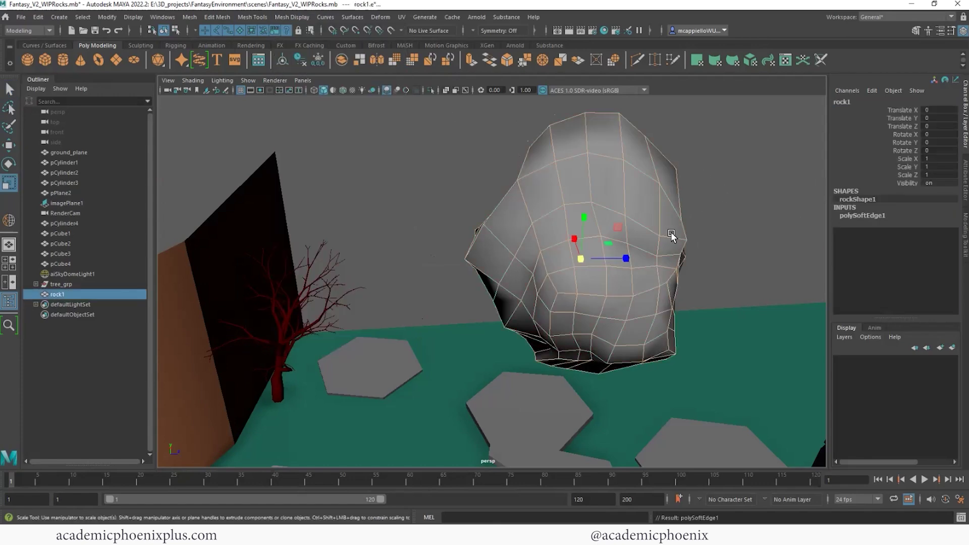
{"action": "mouse_move", "coordinate": [580, 249]}
{"action": "left_mouse_down", "text": "alt"}
{"action": "mouse_move", "coordinate": [770, 243]}
{"action": "mouse_move", "coordinate": [627, 270]}
{"action": "mouse_move", "coordinate": [541, 232]}
{"action": "mouse_move", "coordinate": [614, 192]}
{"action": "mouse_move", "coordinate": [663, 222]}
{"action": "left_mouse_up", "text": "alt"}
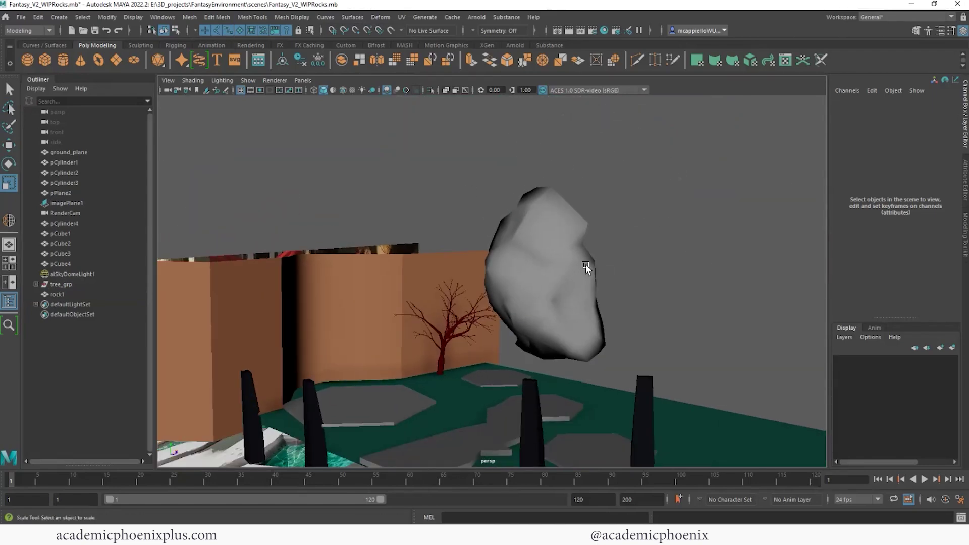
{"action": "mouse_move", "coordinate": [572, 266]}
{"action": "left_mouse_down", "text": "alt"}
{"action": "mouse_move", "coordinate": [530, 258]}
{"action": "mouse_move", "coordinate": [610, 279]}
{"action": "mouse_move", "coordinate": [697, 283]}
{"action": "mouse_move", "coordinate": [518, 195]}
{"action": "mouse_move", "coordinate": [559, 229]}
{"action": "mouse_move", "coordinate": [575, 271]}
{"action": "mouse_move", "coordinate": [576, 228]}
{"action": "left_mouse_up", "text": "alt"}
Move the rock up behind the wall and shrink it to about three-quarter size.
{"action": "left_click", "coordinate": [590, 277]}
{"action": "key", "text": "e"}
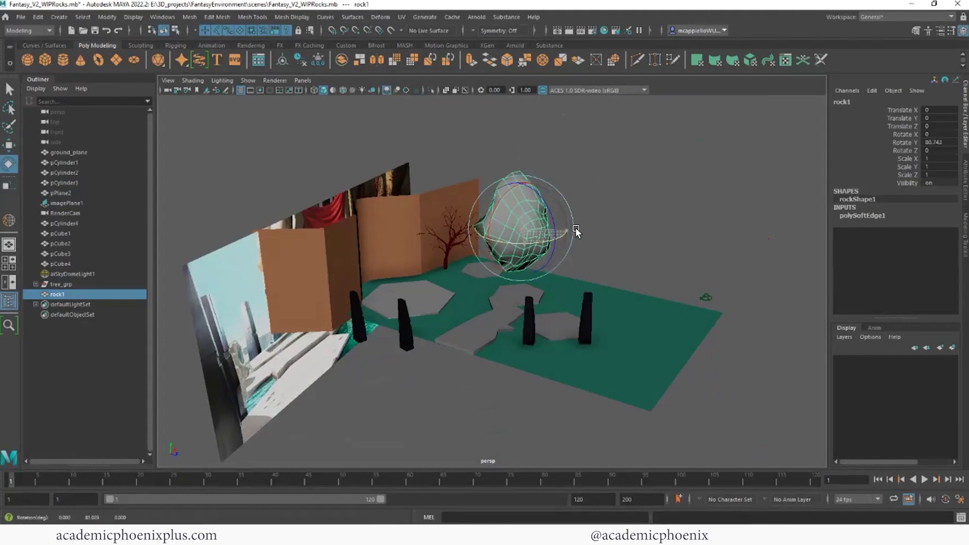
{"action": "key", "text": "w"}
{"action": "key", "text": "r"}
{"action": "key", "text": "w"}
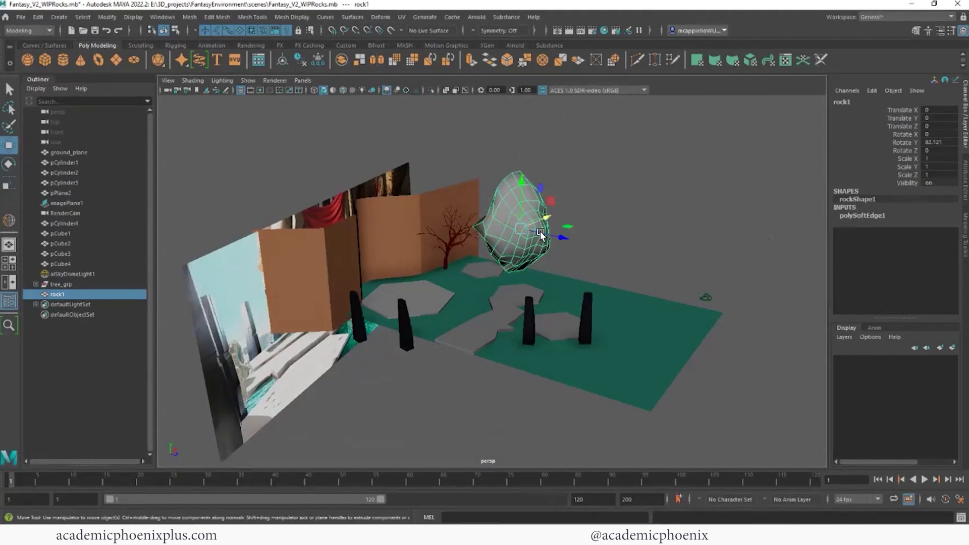
{"action": "mouse_move", "coordinate": [544, 223]}
{"action": "left_mouse_down"}
{"action": "mouse_move", "coordinate": [387, 153]}
{"action": "mouse_move", "coordinate": [385, 201]}
{"action": "left_mouse_up"}
{"action": "key", "text": "r"}
{"action": "mouse_move", "coordinate": [400, 256]}
{"action": "left_mouse_down"}
{"action": "mouse_move", "coordinate": [377, 255]}
{"action": "mouse_move", "coordinate": [569, 260]}
{"action": "mouse_move", "coordinate": [559, 214]}
{"action": "mouse_move", "coordinate": [568, 261]}
{"action": "left_mouse_up"}
Duplicate the rock into rock2 and rock3, sliding rock3 right and tilting it.
{"action": "key", "text": "ctrl+d"}
{"action": "key", "text": "e"}
{"action": "key", "text": "w"}
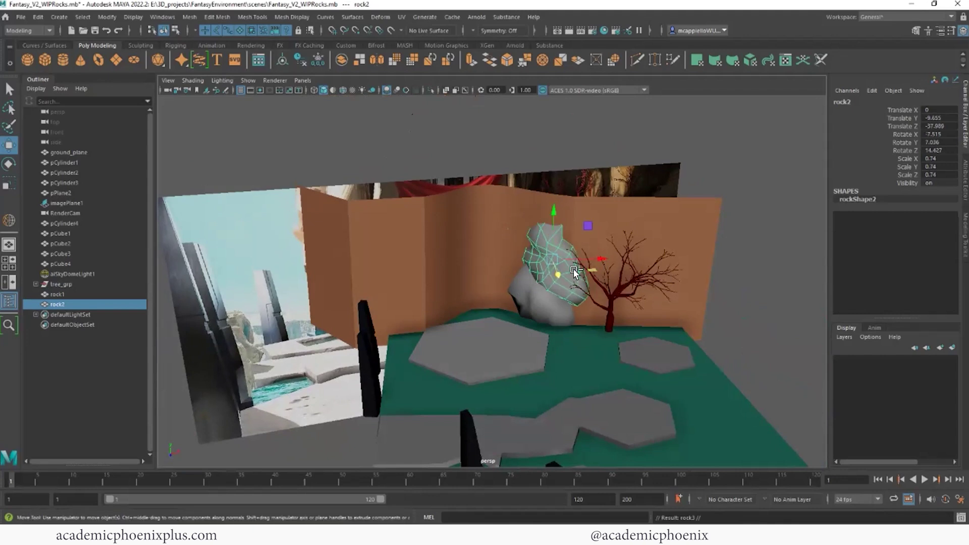
{"action": "key", "text": "ctrl+d"}
{"action": "mouse_move", "coordinate": [579, 267]}
{"action": "left_mouse_down"}
{"action": "mouse_move", "coordinate": [636, 258]}
{"action": "mouse_move", "coordinate": [671, 291]}
{"action": "mouse_move", "coordinate": [585, 215]}
{"action": "mouse_move", "coordinate": [594, 281]}
{"action": "mouse_move", "coordinate": [575, 206]}
{"action": "mouse_move", "coordinate": [606, 248]}
{"action": "mouse_move", "coordinate": [597, 254]}
{"action": "left_mouse_up"}
{"action": "key", "text": "e"}
{"action": "key", "text": "w"}
{"action": "key", "text": "e"}
{"action": "key", "text": "w"}
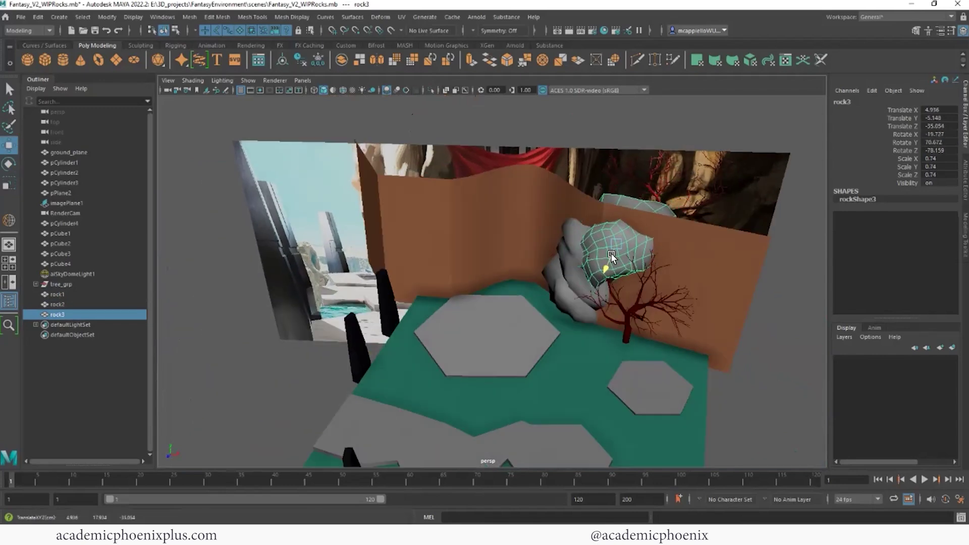
{"action": "key", "text": "e"}
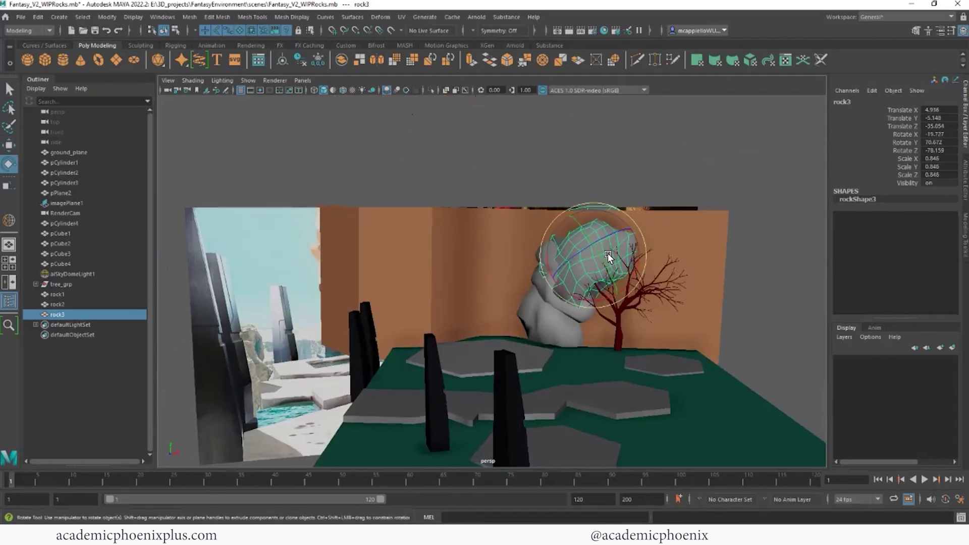
{"action": "mouse_move", "coordinate": [610, 251]}
{"action": "left_mouse_down"}
{"action": "mouse_move", "coordinate": [580, 209]}
{"action": "mouse_move", "coordinate": [589, 204]}
{"action": "mouse_move", "coordinate": [603, 243]}
{"action": "left_mouse_up"}
{"action": "key", "text": "w"}
Duplicate rock3 into rock4, then place and turn it beside the tree.
{"action": "key", "text": "ctrl+d"}
{"action": "mouse_move", "coordinate": [618, 286]}
{"action": "left_mouse_down"}
{"action": "mouse_move", "coordinate": [641, 317]}
{"action": "mouse_move", "coordinate": [666, 307]}
{"action": "mouse_move", "coordinate": [587, 323]}
{"action": "left_mouse_up"}
{"action": "key", "text": "e"}
{"action": "key", "text": "w"}
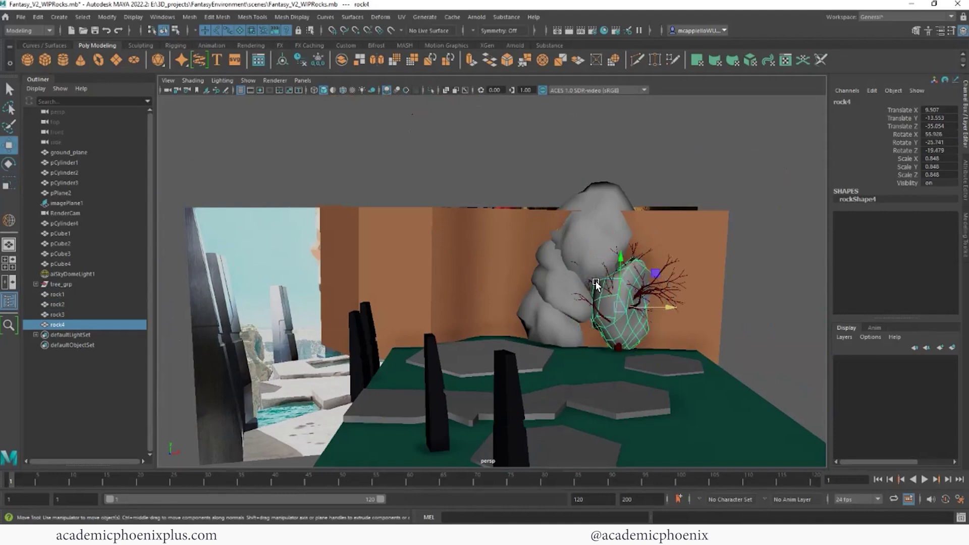
{"action": "left_click_drag", "start_coordinate": [595, 283], "coordinate": [575, 291]}
{"action": "key", "text": "e"}
{"action": "mouse_move", "coordinate": [641, 305]}
{"action": "left_mouse_down"}
{"action": "mouse_move", "coordinate": [649, 313]}
{"action": "mouse_move", "coordinate": [619, 316]}
{"action": "mouse_move", "coordinate": [644, 310]}
{"action": "mouse_move", "coordinate": [629, 302]}
{"action": "left_mouse_up"}
{"action": "key", "text": "w"}
{"action": "mouse_move", "coordinate": [602, 266]}
{"action": "left_mouse_down", "text": "alt"}
{"action": "mouse_move", "coordinate": [620, 297]}
{"action": "mouse_move", "coordinate": [613, 324]}
{"action": "mouse_move", "coordinate": [646, 303]}
{"action": "mouse_move", "coordinate": [647, 284]}
{"action": "mouse_move", "coordinate": [639, 320]}
{"action": "mouse_move", "coordinate": [580, 317]}
{"action": "mouse_move", "coordinate": [643, 244]}
{"action": "left_mouse_up", "text": "alt"}
{"action": "key", "text": "e"}
{"action": "key", "text": "w"}
Duplicate a rock into rock5, moving it right and tilting it.
{"action": "left_click", "coordinate": [581, 318]}
{"action": "left_click", "coordinate": [643, 244]}
{"action": "key", "text": "ctrl+d"}
{"action": "key", "text": "e"}
{"action": "mouse_move", "coordinate": [583, 220]}
{"action": "left_mouse_down"}
{"action": "mouse_move", "coordinate": [568, 247]}
{"action": "mouse_move", "coordinate": [649, 239]}
{"action": "mouse_move", "coordinate": [654, 196]}
{"action": "mouse_move", "coordinate": [652, 307]}
{"action": "left_mouse_up"}
{"action": "key", "text": "w"}
{"action": "key", "text": "e"}
{"action": "mouse_move", "coordinate": [675, 267]}
{"action": "left_mouse_down"}
{"action": "mouse_move", "coordinate": [725, 284]}
{"action": "mouse_move", "coordinate": [663, 274]}
{"action": "left_mouse_up"}
{"action": "key", "text": "r"}
{"action": "key", "text": "w"}
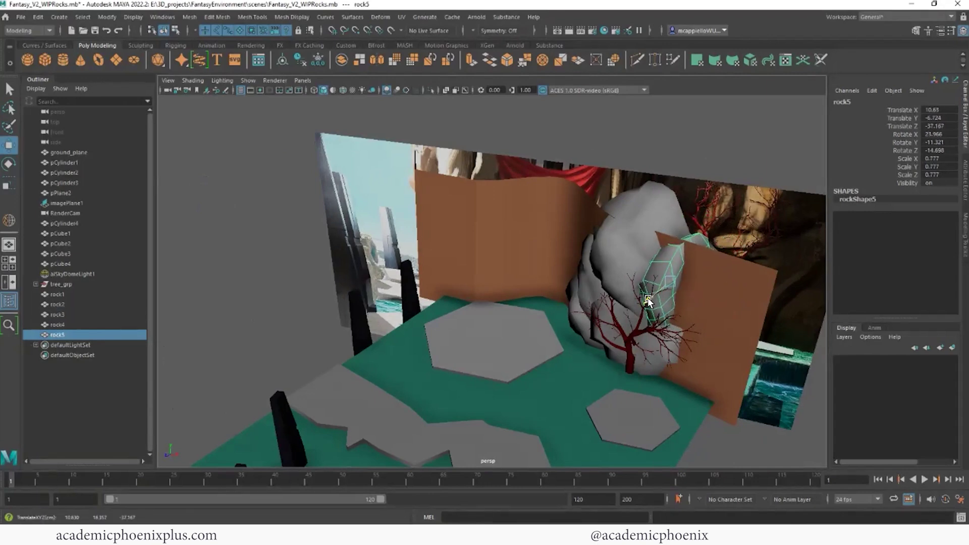
{"action": "mouse_move", "coordinate": [673, 239]}
{"action": "left_mouse_down", "text": "alt"}
{"action": "mouse_move", "coordinate": [726, 245]}
{"action": "mouse_move", "coordinate": [674, 275]}
{"action": "mouse_move", "coordinate": [616, 265]}
{"action": "left_mouse_up", "text": "alt"}
Duplicate rocks 1–5 together and shift the copies to the right.
{"action": "left_click", "coordinate": [730, 258]}
{"action": "left_click", "coordinate": [616, 265]}
{"action": "left_click", "coordinate": [580, 254], "text": "shift"}
{"action": "left_click", "coordinate": [553, 295], "text": "shift"}
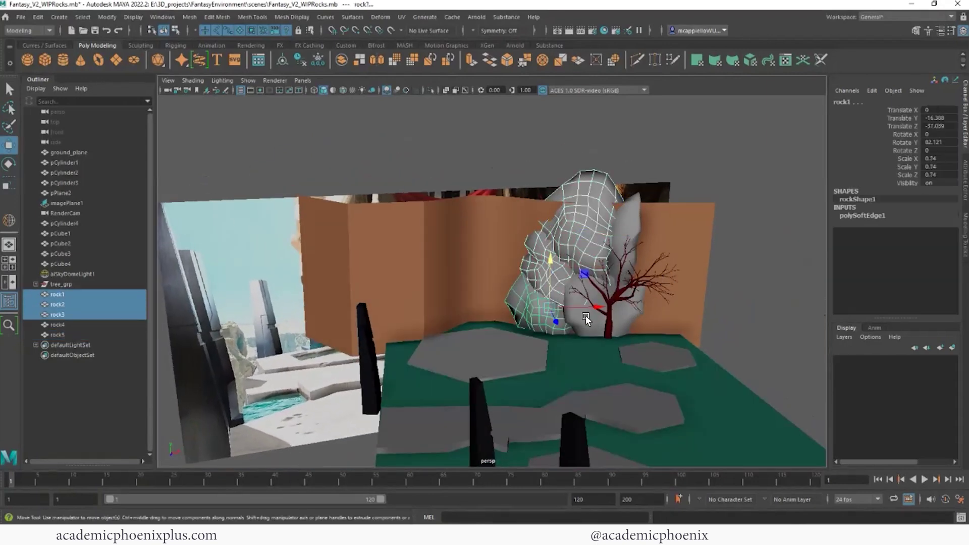
{"action": "left_click", "coordinate": [585, 316], "text": "shift"}
{"action": "left_click", "coordinate": [627, 237], "text": "shift"}
{"action": "key", "text": "ctrl+d"}
{"action": "mouse_move", "coordinate": [664, 249]}
{"action": "left_mouse_down"}
{"action": "mouse_move", "coordinate": [718, 244]}
{"action": "mouse_move", "coordinate": [673, 239]}
{"action": "mouse_move", "coordinate": [646, 258]}
{"action": "mouse_move", "coordinate": [646, 275]}
{"action": "mouse_move", "coordinate": [653, 272]}
{"action": "mouse_move", "coordinate": [634, 252]}
{"action": "mouse_move", "coordinate": [680, 268]}
{"action": "mouse_move", "coordinate": [728, 264]}
{"action": "mouse_move", "coordinate": [630, 228]}
{"action": "mouse_move", "coordinate": [632, 250]}
{"action": "mouse_move", "coordinate": [686, 256]}
{"action": "left_mouse_up"}
{"action": "key", "text": "e"}
Lower rock10, shift it further right and resize it.
{"action": "left_click", "coordinate": [666, 252]}
{"action": "key", "text": "w"}
{"action": "left_click_drag", "start_coordinate": [681, 220], "coordinate": [683, 209]}
{"action": "left_click_drag", "start_coordinate": [725, 261], "coordinate": [717, 262]}
{"action": "key", "text": "r"}
{"action": "left_click", "coordinate": [690, 214]}
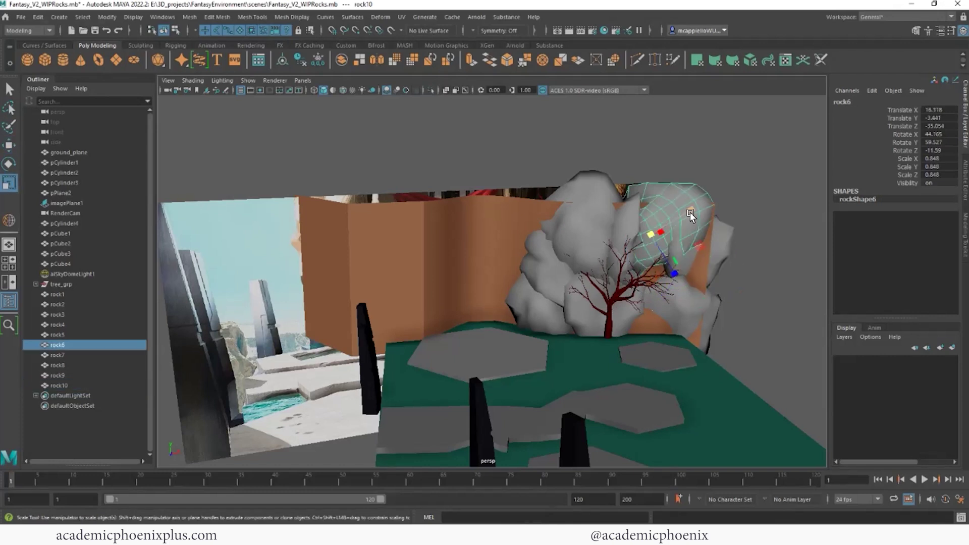
{"action": "left_click", "coordinate": [681, 247]}
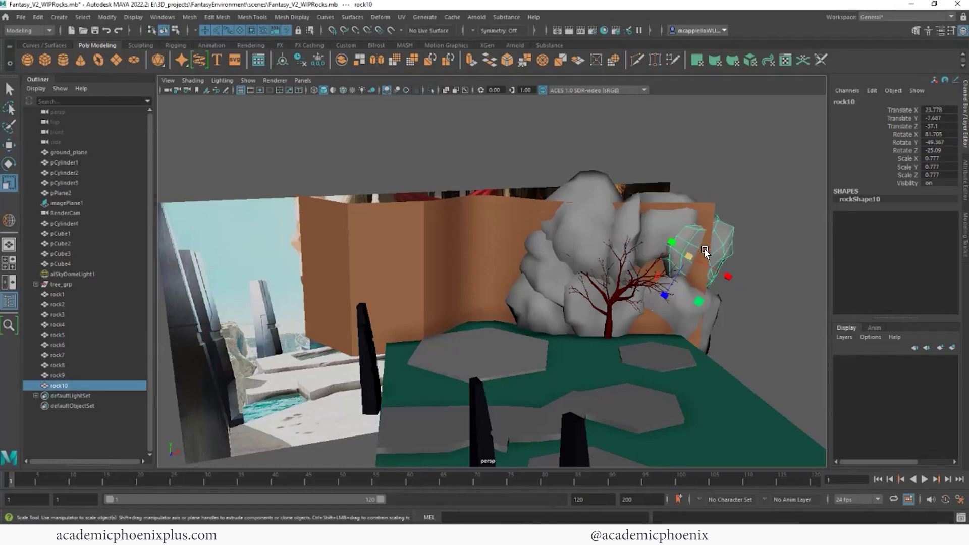
{"action": "left_click_drag", "start_coordinate": [703, 249], "coordinate": [692, 278]}
Enlarge and turn rock9, and hide the flat brown backdrop.
{"action": "left_click", "coordinate": [690, 312]}
{"action": "key", "text": "w"}
{"action": "mouse_move", "coordinate": [667, 310]}
{"action": "left_mouse_down"}
{"action": "mouse_move", "coordinate": [654, 324]}
{"action": "mouse_move", "coordinate": [659, 286]}
{"action": "left_mouse_up"}
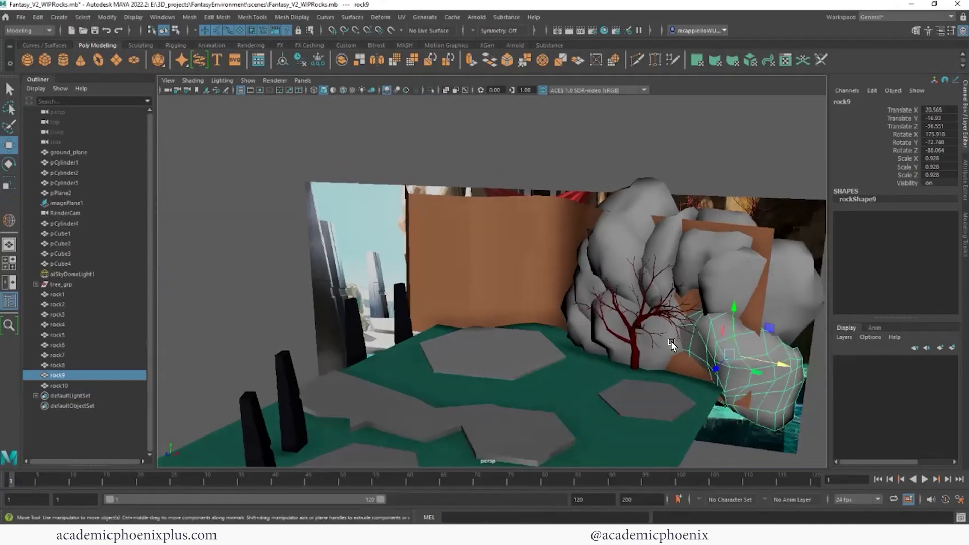
{"action": "key", "text": "ctrl+h"}
{"action": "key", "text": "e"}
{"action": "mouse_move", "coordinate": [709, 258]}
{"action": "left_mouse_down"}
{"action": "mouse_move", "coordinate": [697, 227]}
{"action": "mouse_move", "coordinate": [768, 286]}
{"action": "left_mouse_up"}
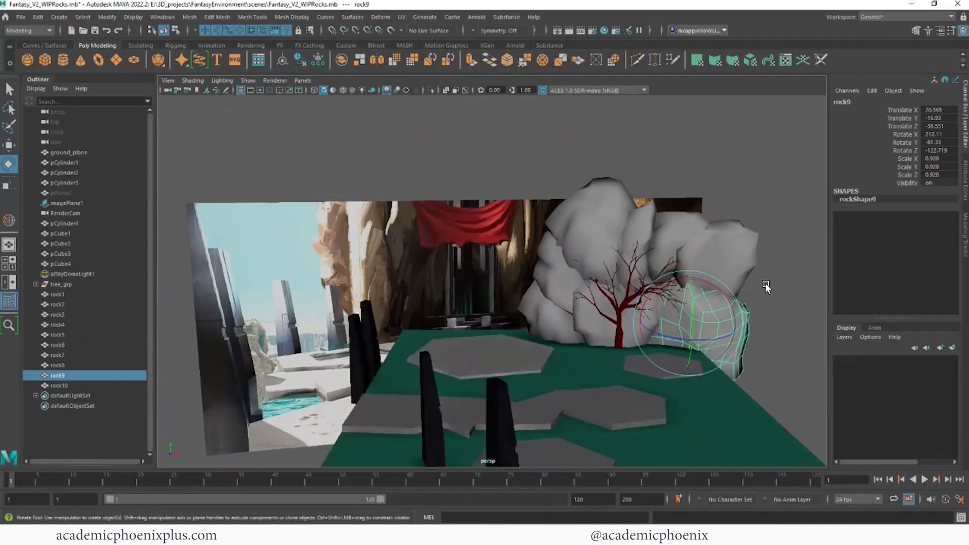
Duplicate rock10 into a smaller rock11 positioned along the wall.
{"action": "left_click", "coordinate": [719, 253]}
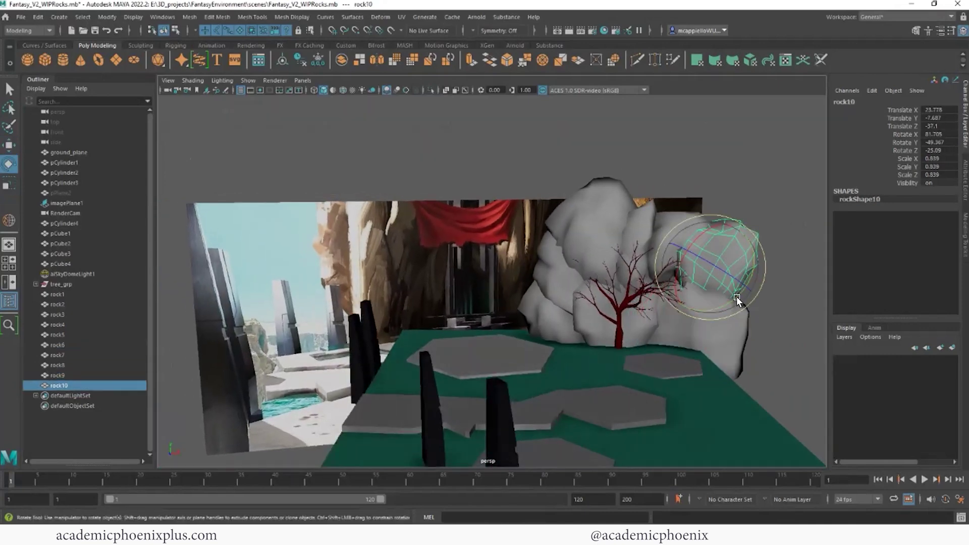
{"action": "key", "text": "ctrl+d"}
{"action": "key", "text": "r"}
{"action": "left_click_drag", "start_coordinate": [708, 268], "coordinate": [683, 270]}
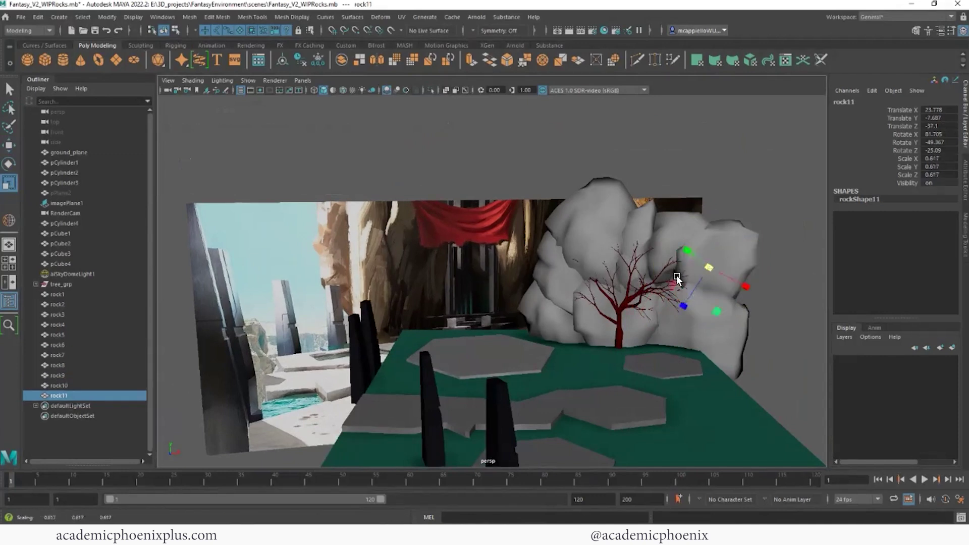
{"action": "key", "text": "w"}
{"action": "left_click_drag", "start_coordinate": [747, 286], "coordinate": [735, 275]}
{"action": "mouse_move", "coordinate": [682, 250]}
{"action": "left_mouse_down", "text": "shift"}
{"action": "mouse_move", "coordinate": [670, 235]}
{"action": "mouse_move", "coordinate": [682, 266]}
{"action": "mouse_move", "coordinate": [645, 316]}
{"action": "mouse_move", "coordinate": [705, 324]}
{"action": "mouse_move", "coordinate": [677, 332]}
{"action": "left_mouse_up", "text": "shift"}
{"action": "left_click", "coordinate": [676, 246]}
{"action": "key", "text": "r"}
{"action": "key", "text": "w"}
{"action": "key", "text": "e"}
{"action": "key", "text": "w"}
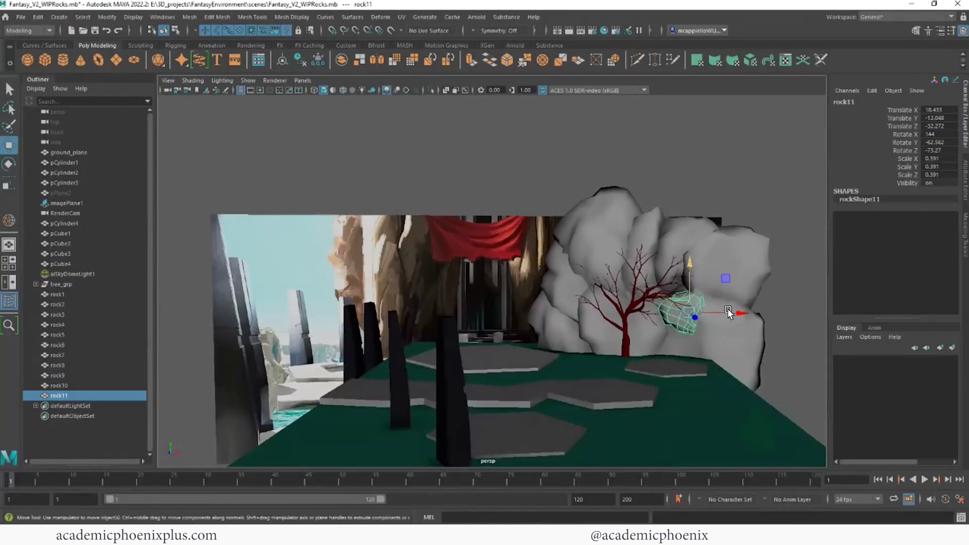
{"action": "mouse_move", "coordinate": [720, 307]}
{"action": "left_mouse_down", "text": "alt"}
{"action": "mouse_move", "coordinate": [707, 341]}
{"action": "mouse_move", "coordinate": [665, 315]}
{"action": "left_mouse_up", "text": "alt"}
Duplicate a rock into rock12, lowering and tilting it.
{"action": "left_click", "coordinate": [685, 303]}
{"action": "key", "text": "ctrl+d"}
{"action": "middle_click_drag", "start_coordinate": [685, 299], "coordinate": [632, 347]}
{"action": "key", "text": "e"}
{"action": "mouse_move", "coordinate": [633, 348]}
{"action": "left_mouse_down"}
{"action": "mouse_move", "coordinate": [678, 327]}
{"action": "mouse_move", "coordinate": [688, 345]}
{"action": "mouse_move", "coordinate": [687, 298]}
{"action": "mouse_move", "coordinate": [762, 296]}
{"action": "mouse_move", "coordinate": [677, 341]}
{"action": "left_mouse_up"}
{"action": "key", "text": "r"}
{"action": "key", "text": "w"}
Marquee-select all twelve rocks together.
{"action": "left_click", "coordinate": [678, 342]}
{"action": "left_click_drag", "start_coordinate": [773, 340], "coordinate": [503, 178]}
{"action": "left_click", "coordinate": [552, 346]}
{"action": "left_click_drag", "start_coordinate": [551, 346], "coordinate": [589, 258]}
Assign the existing Rock_shader material to all the selected rocks.
{"action": "right_click", "coordinate": [632, 271]}
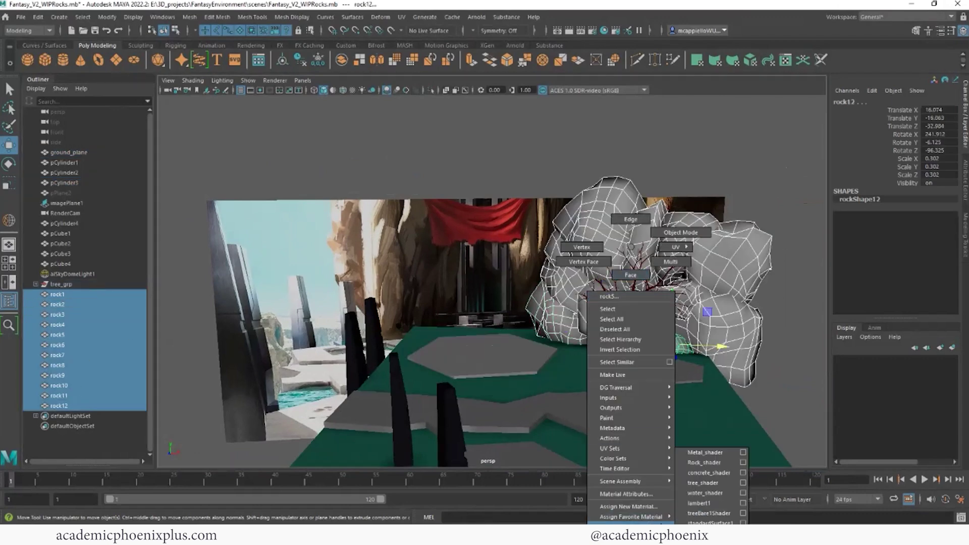
{"action": "right_click_drag", "start_coordinate": [631, 268], "coordinate": [704, 454]}
{"action": "left_click_drag", "start_coordinate": [385, 463], "coordinate": [612, 259], "text": "alt"}
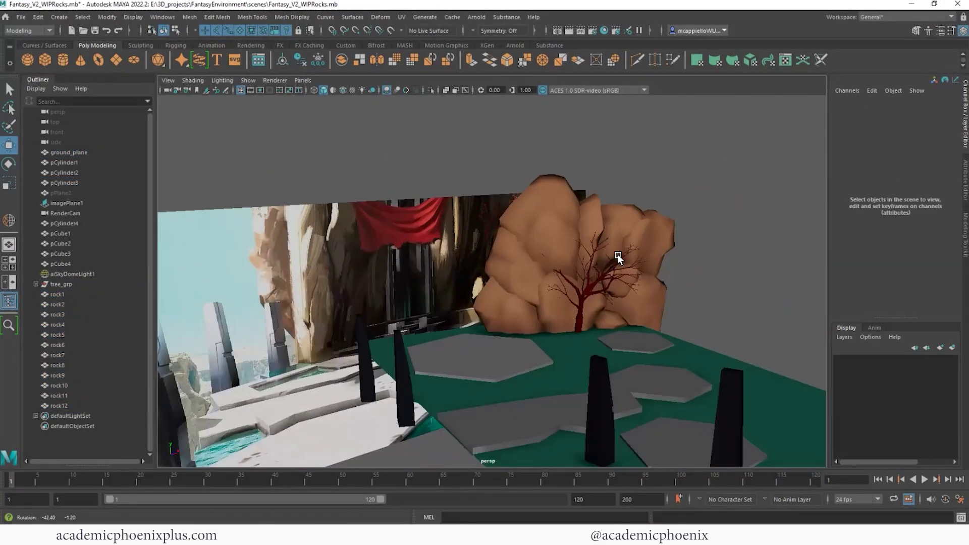
Copy a set of rocks from tree_grp and move them toward the left side.
{"action": "left_click", "coordinate": [98, 289], "text": "shift"}
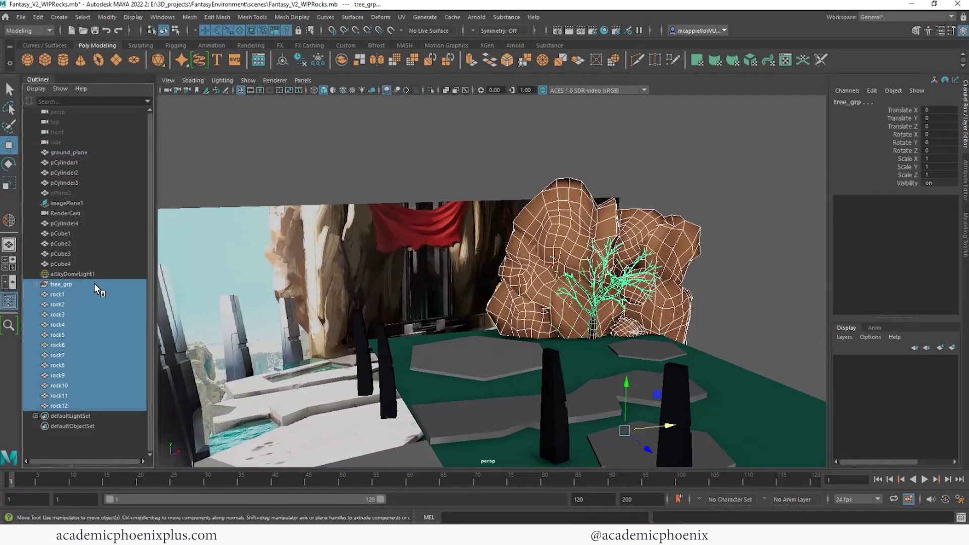
{"action": "left_click", "coordinate": [36, 284]}
{"action": "mouse_move", "coordinate": [378, 318]}
{"action": "left_mouse_down", "text": "alt"}
{"action": "mouse_move", "coordinate": [548, 320]}
{"action": "mouse_move", "coordinate": [420, 318]}
{"action": "mouse_move", "coordinate": [471, 311]}
{"action": "left_mouse_up", "text": "alt"}
{"action": "left_click", "coordinate": [548, 320]}
{"action": "key", "text": "e"}
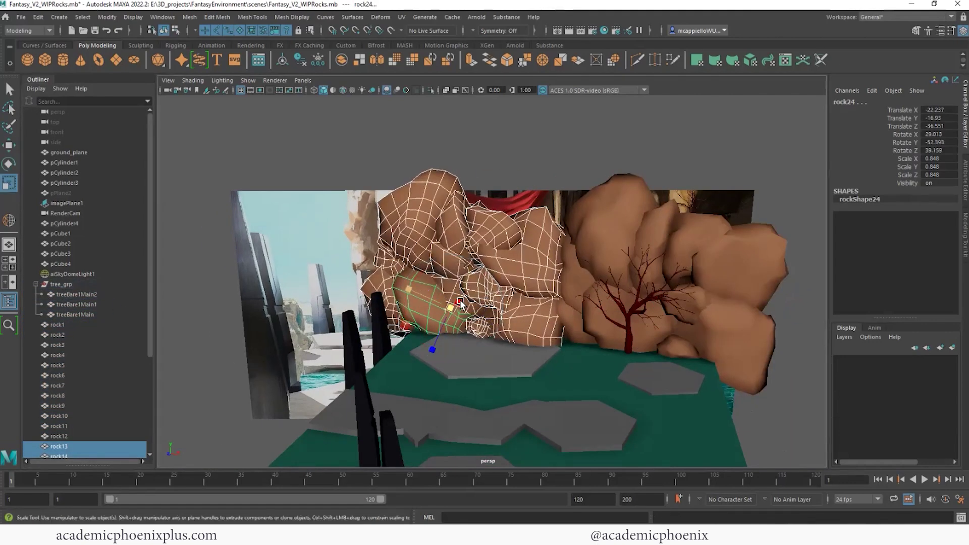
{"action": "left_click", "coordinate": [519, 292]}
{"action": "mouse_move", "coordinate": [518, 291]}
{"action": "left_mouse_down", "text": "alt"}
{"action": "mouse_move", "coordinate": [580, 290]}
{"action": "mouse_move", "coordinate": [524, 290]}
{"action": "mouse_move", "coordinate": [463, 271]}
{"action": "mouse_move", "coordinate": [560, 281]}
{"action": "mouse_move", "coordinate": [502, 276]}
{"action": "mouse_move", "coordinate": [510, 261]}
{"action": "mouse_move", "coordinate": [426, 266]}
{"action": "mouse_move", "coordinate": [476, 206]}
{"action": "left_mouse_up", "text": "alt"}
{"action": "key", "text": "w"}
Adjust rocks 16, 19 and 24 on the left, then save the scene.
{"action": "left_click", "coordinate": [510, 254]}
{"action": "left_click", "coordinate": [476, 207]}
{"action": "left_click", "coordinate": [464, 234]}
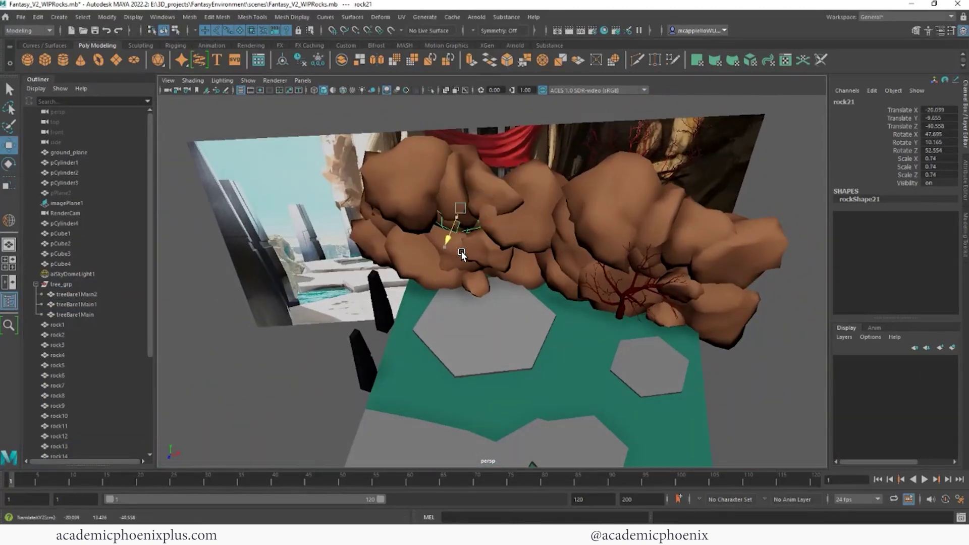
{"action": "left_click", "coordinate": [430, 278]}
{"action": "left_click", "coordinate": [412, 254]}
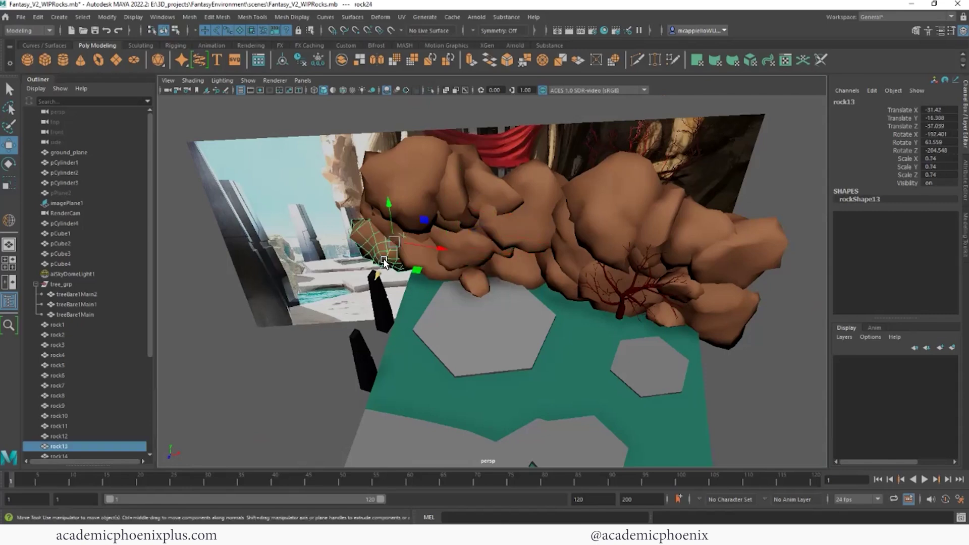
{"action": "left_click_drag", "start_coordinate": [413, 253], "coordinate": [341, 273], "text": "alt"}
{"action": "key", "text": "ctrl+s"}
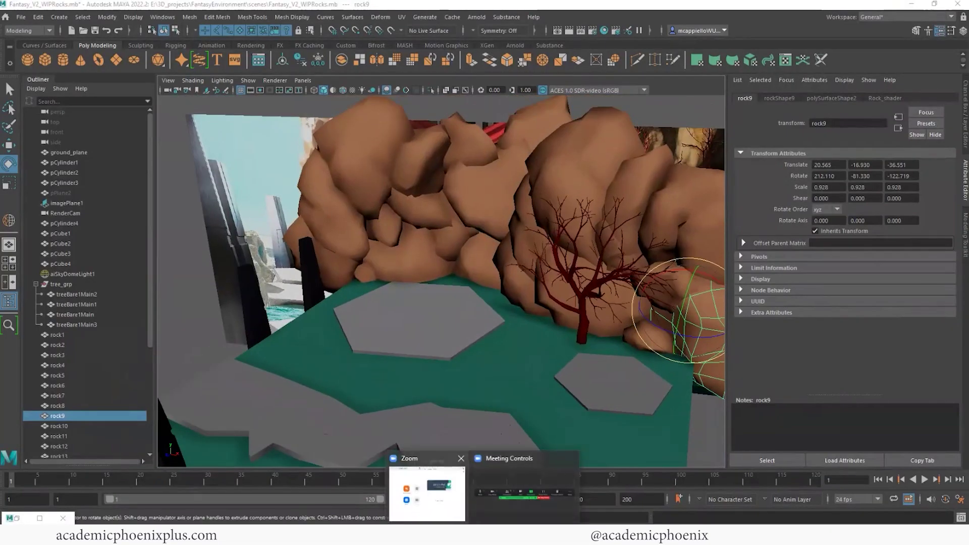
Compare the scene with the concept art JPG, then select the reference image plane.
{"action": "left_click", "coordinate": [419, 463]}
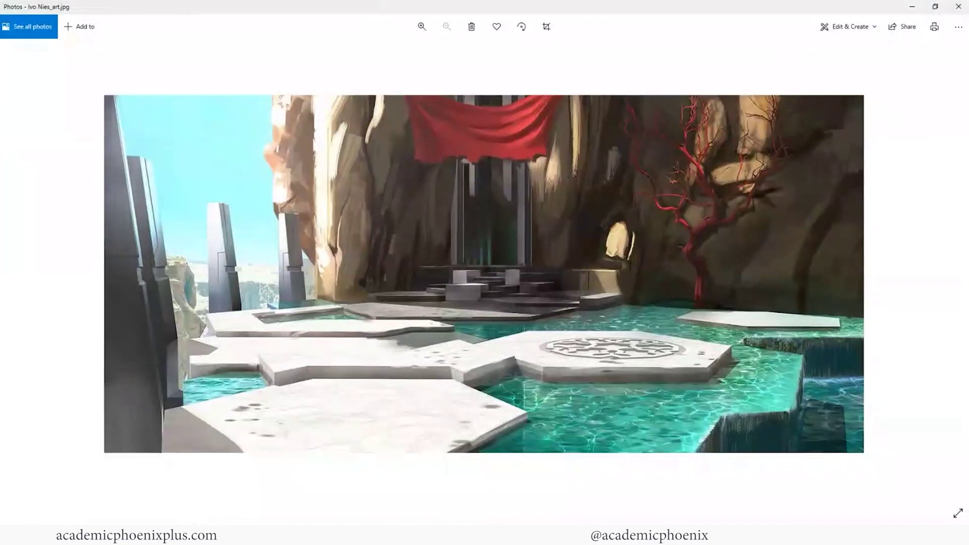
{"action": "left_click", "coordinate": [913, 6]}
{"action": "left_click", "coordinate": [298, 214]}
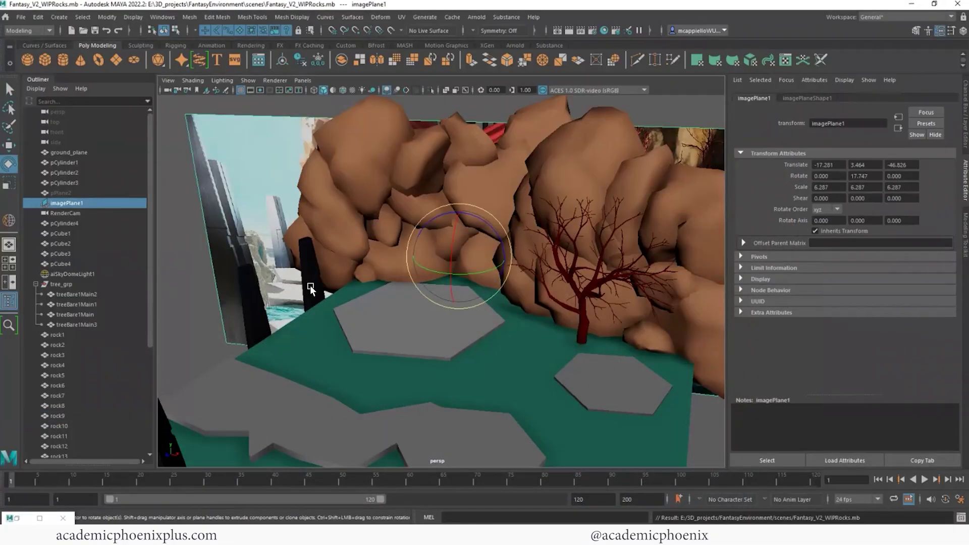
Create a large plane, stand it upright (Rotate X 90) with 42 subdivisions, and freeze its transforms.
{"action": "left_click", "coordinate": [168, 147]}
{"action": "key", "text": "F5"}
{"action": "left_click_drag", "start_coordinate": [400, 223], "coordinate": [58, 73], "text": "alt"}
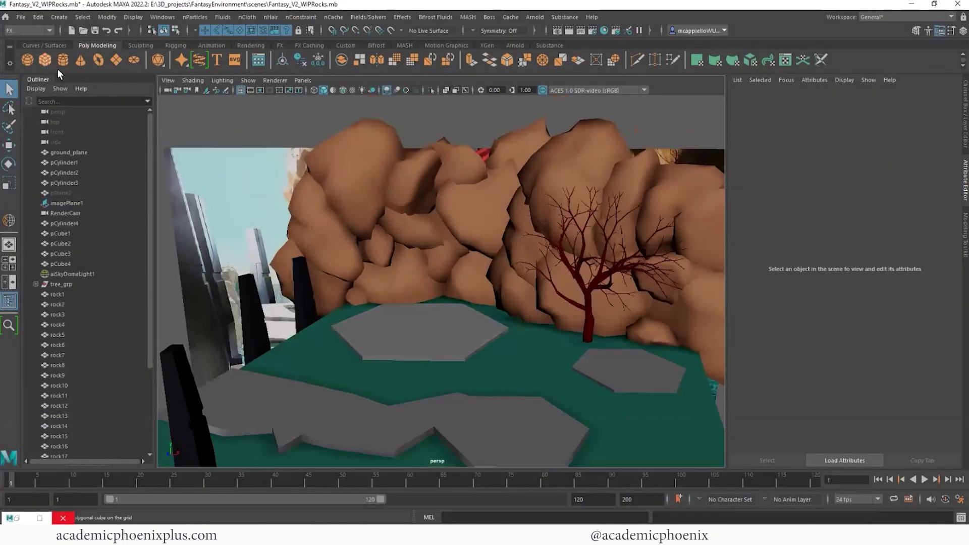
{"action": "left_click", "coordinate": [118, 63]}
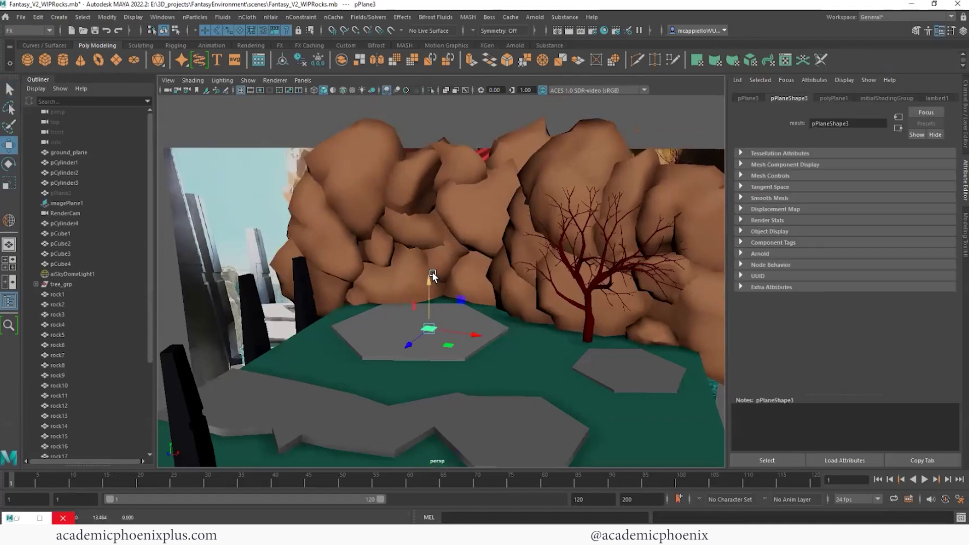
{"action": "left_click_drag", "start_coordinate": [474, 336], "coordinate": [526, 341]}
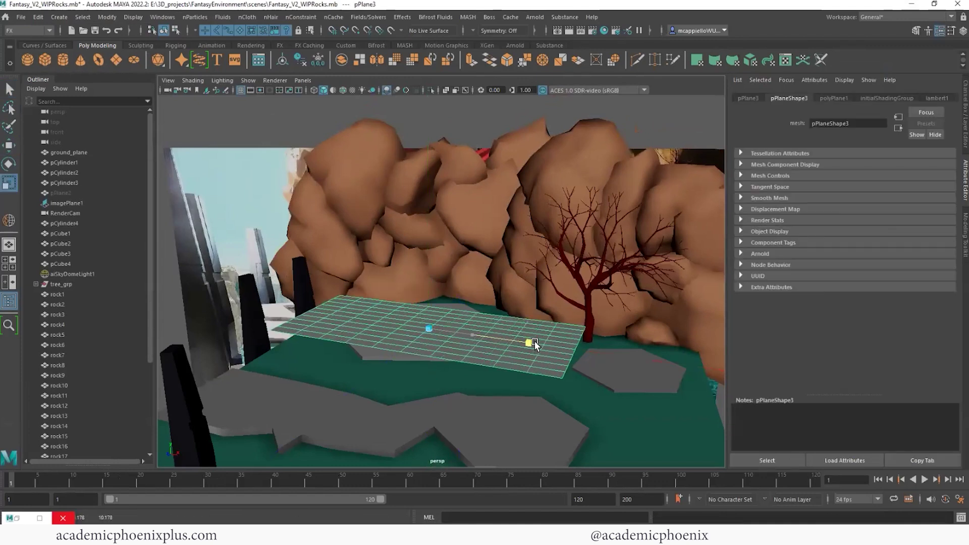
{"action": "key", "text": "ctrl+a"}
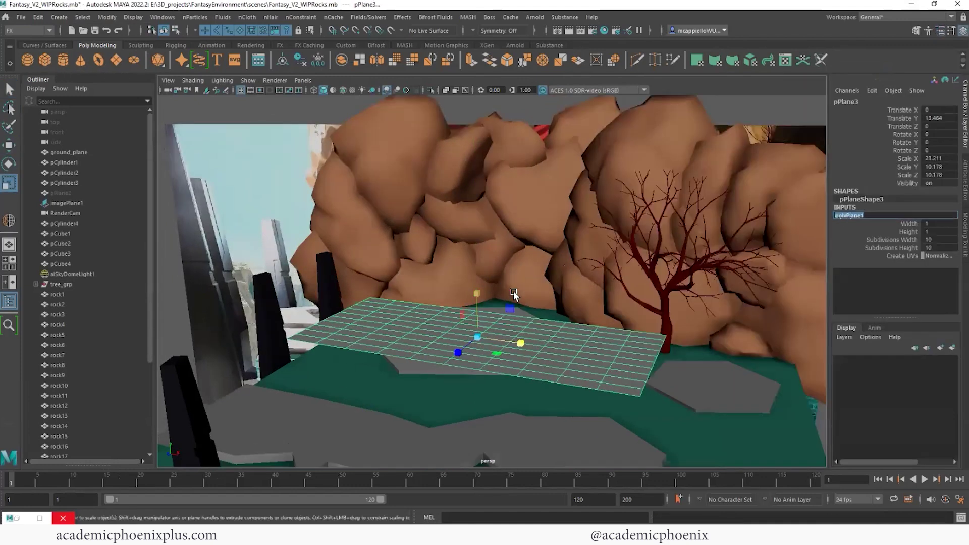
{"action": "middle_click_drag", "start_coordinate": [576, 259], "coordinate": [372, 151]}
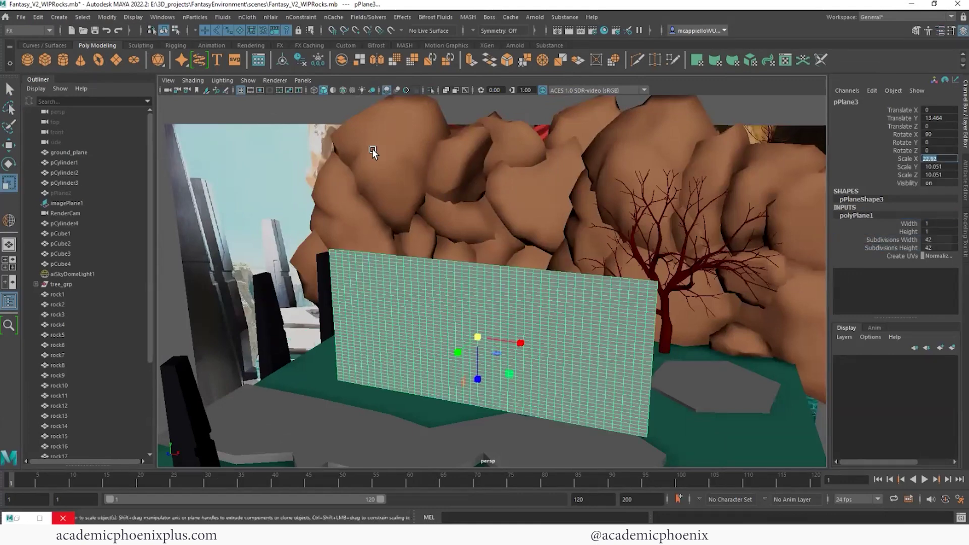
{"action": "left_click", "coordinate": [304, 60]}
{"action": "left_click_drag", "start_coordinate": [493, 288], "coordinate": [454, 315], "text": "alt"}
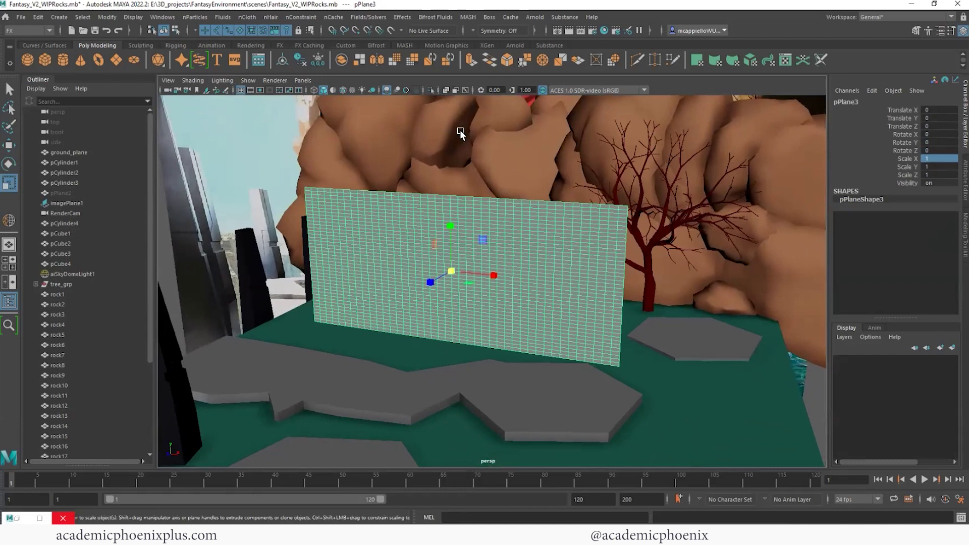
Apply a planar UV projection to the upright plane using the UV Planar options.
{"action": "left_click", "coordinate": [30, 31]}
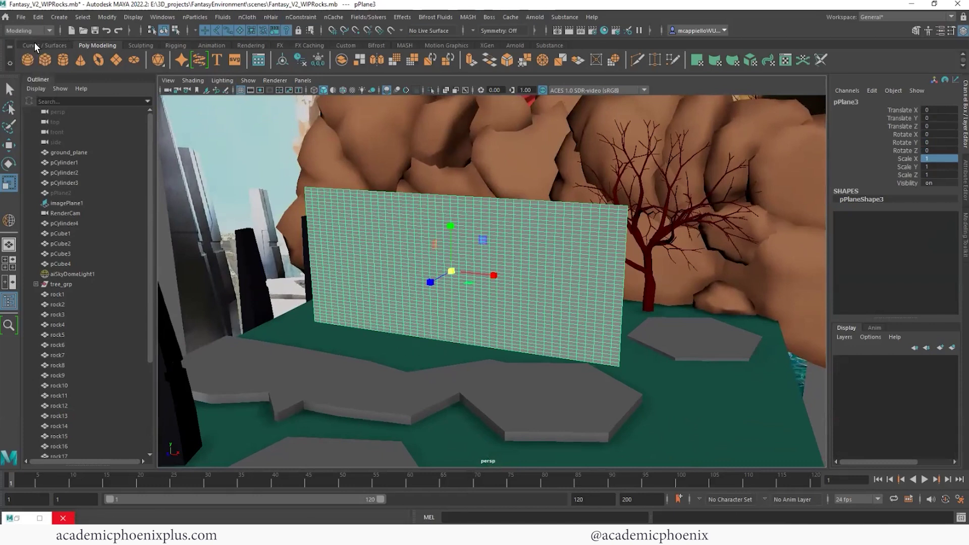
{"action": "left_click", "coordinate": [401, 17]}
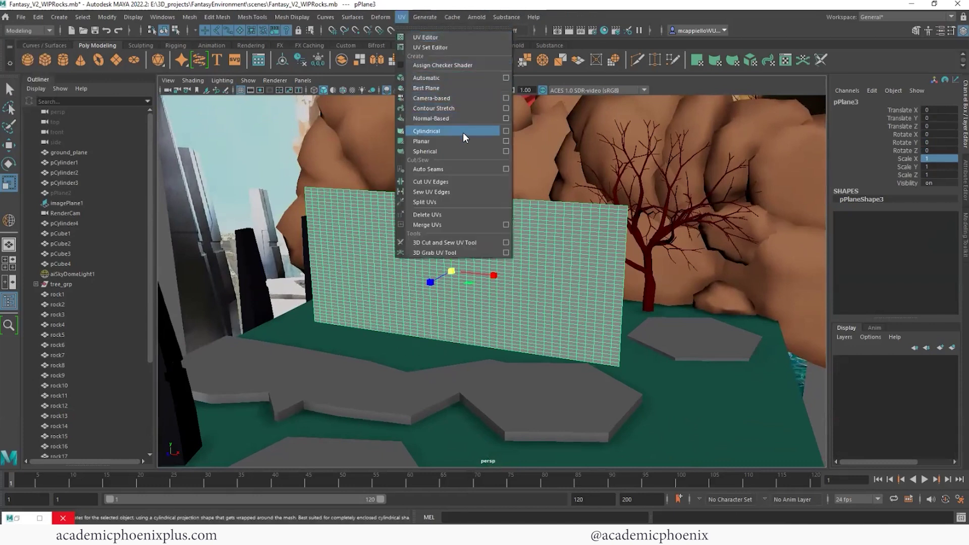
{"action": "left_click", "coordinate": [505, 142]}
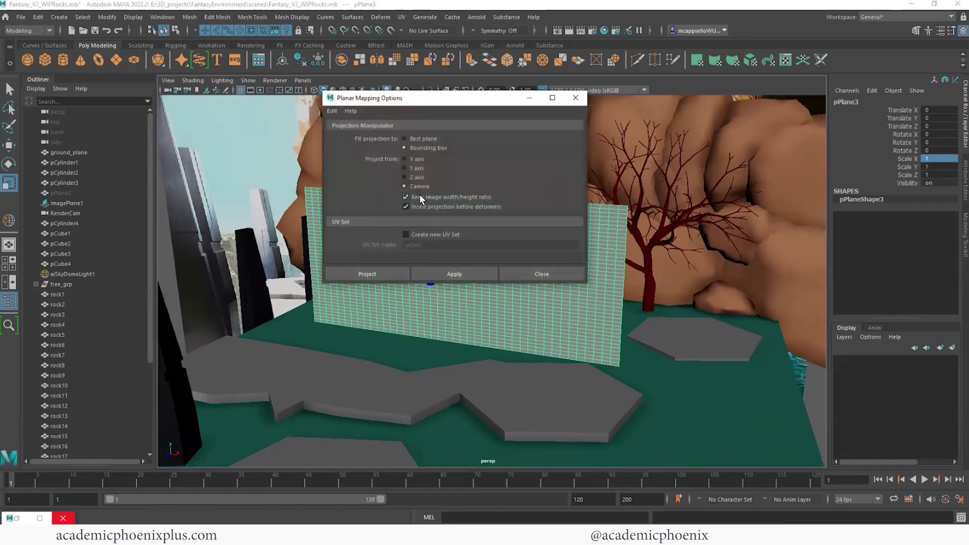
{"action": "left_click", "coordinate": [457, 272]}
{"action": "left_click", "coordinate": [575, 100]}
{"action": "right_click_drag", "start_coordinate": [512, 217], "coordinate": [438, 257]}
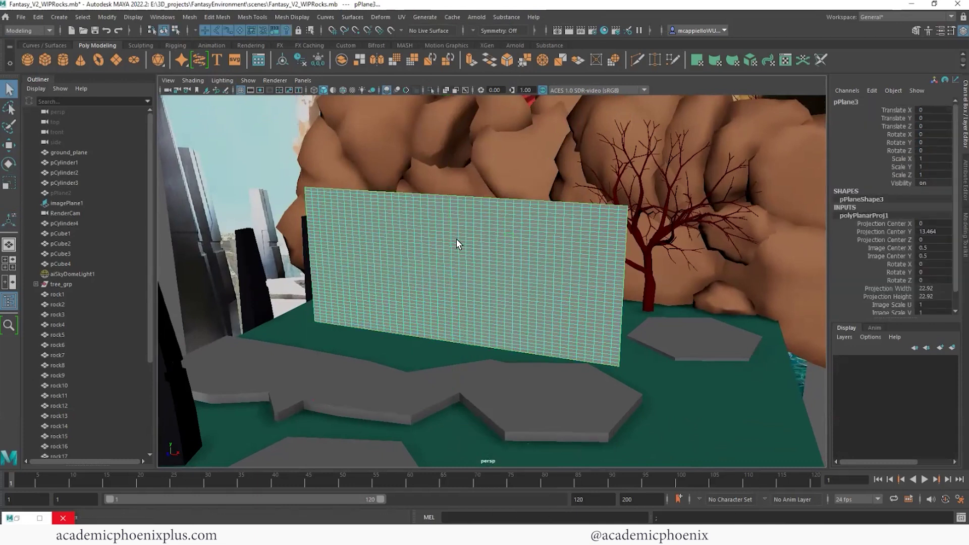
Delete the plane's history and move it up and back against the rock wall.
{"action": "left_click", "coordinate": [299, 64]}
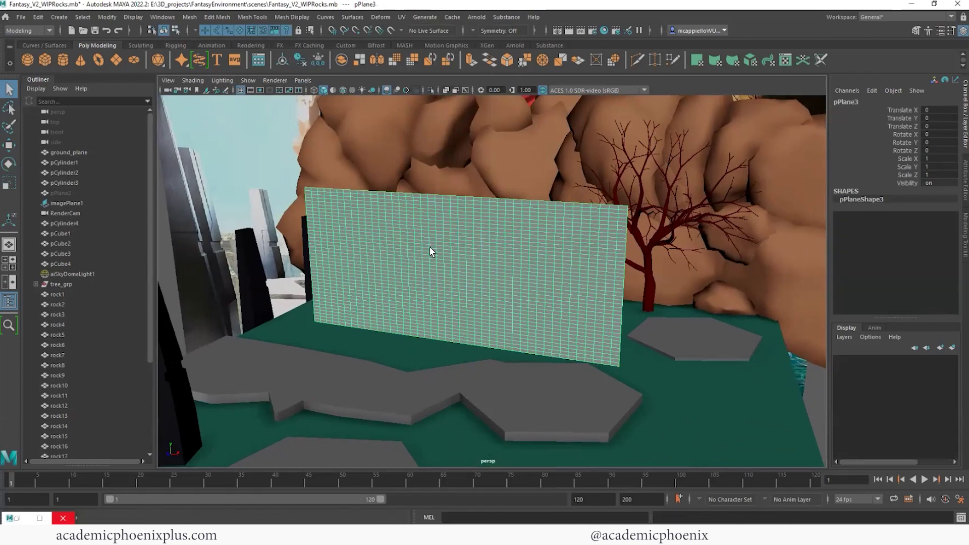
{"action": "key", "text": "w"}
{"action": "left_click_drag", "start_coordinate": [466, 280], "coordinate": [378, 318], "text": "alt"}
{"action": "mouse_move", "coordinate": [310, 340]}
{"action": "left_mouse_down"}
{"action": "mouse_move", "coordinate": [450, 273]}
{"action": "mouse_move", "coordinate": [649, 231]}
{"action": "left_mouse_up"}
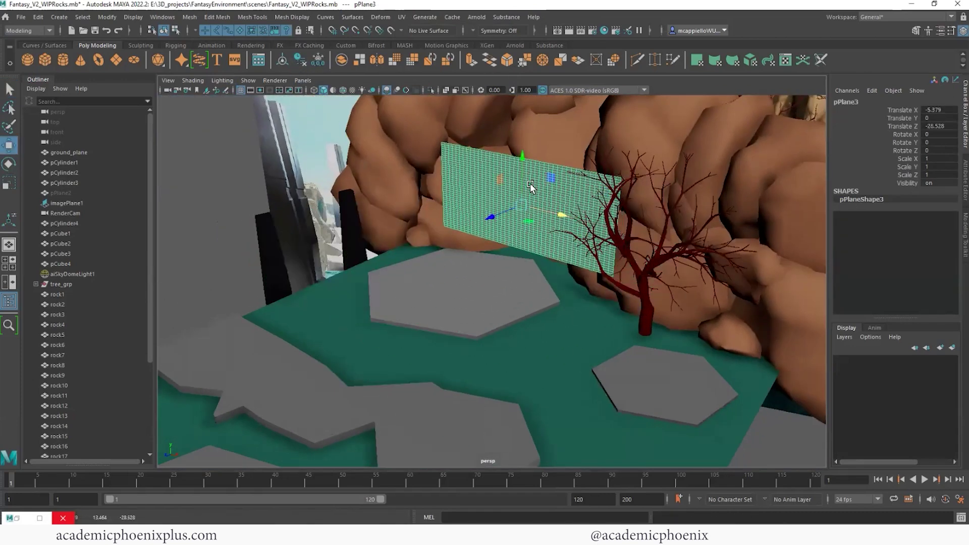
{"action": "mouse_move", "coordinate": [592, 223]}
{"action": "left_mouse_down"}
{"action": "mouse_move", "coordinate": [497, 163]}
{"action": "mouse_move", "coordinate": [553, 161]}
{"action": "mouse_move", "coordinate": [521, 162]}
{"action": "mouse_move", "coordinate": [513, 182]}
{"action": "mouse_move", "coordinate": [508, 163]}
{"action": "left_mouse_up"}
{"action": "key", "text": "r"}
{"action": "key", "text": "w"}
{"action": "mouse_move", "coordinate": [510, 163]}
{"action": "left_mouse_down", "text": "alt"}
{"action": "mouse_move", "coordinate": [356, 162]}
{"action": "mouse_move", "coordinate": [432, 194]}
{"action": "mouse_move", "coordinate": [614, 307]}
{"action": "left_mouse_up", "text": "alt"}
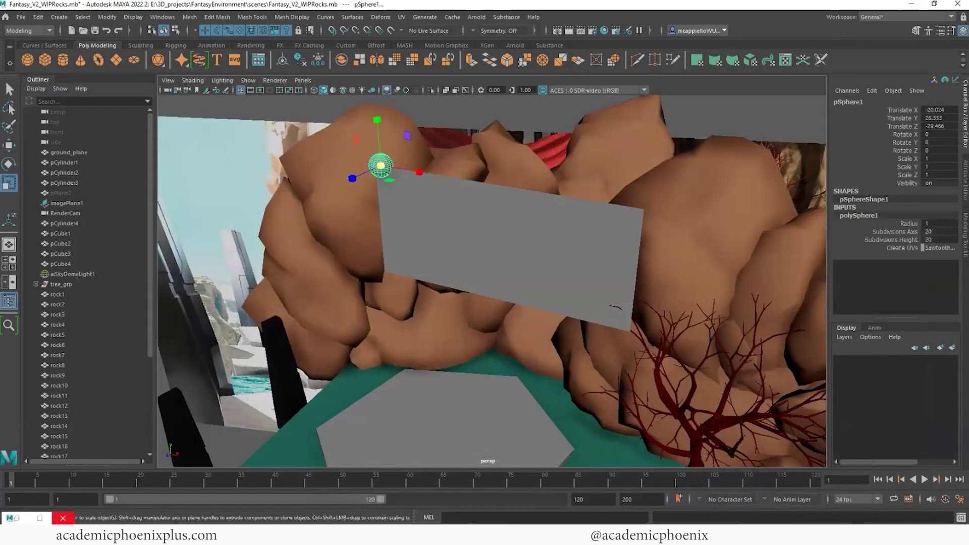
Place a low-subdivision sphere at one top corner, duplicate it to the other, and reselect the plane.
{"action": "left_click_drag", "start_coordinate": [851, 231], "coordinate": [852, 241]}
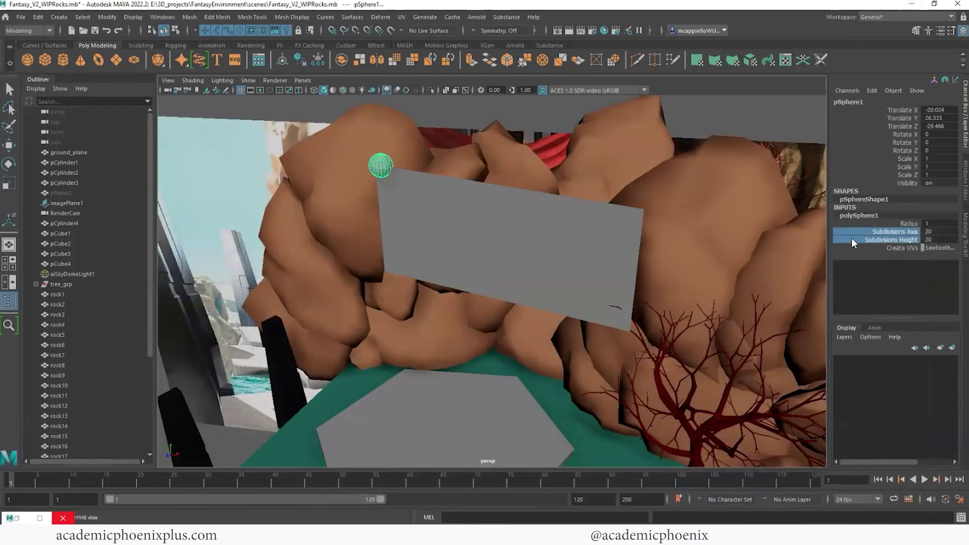
{"action": "key", "text": "w"}
{"action": "left_click_drag", "start_coordinate": [378, 117], "coordinate": [376, 108]}
{"action": "mouse_move", "coordinate": [349, 172]}
{"action": "left_mouse_down"}
{"action": "mouse_move", "coordinate": [471, 149]}
{"action": "mouse_move", "coordinate": [715, 243]}
{"action": "mouse_move", "coordinate": [672, 259]}
{"action": "left_mouse_up"}
{"action": "key", "text": "ctrl+d"}
{"action": "left_click", "coordinate": [676, 171]}
{"action": "left_click", "coordinate": [355, 174]}
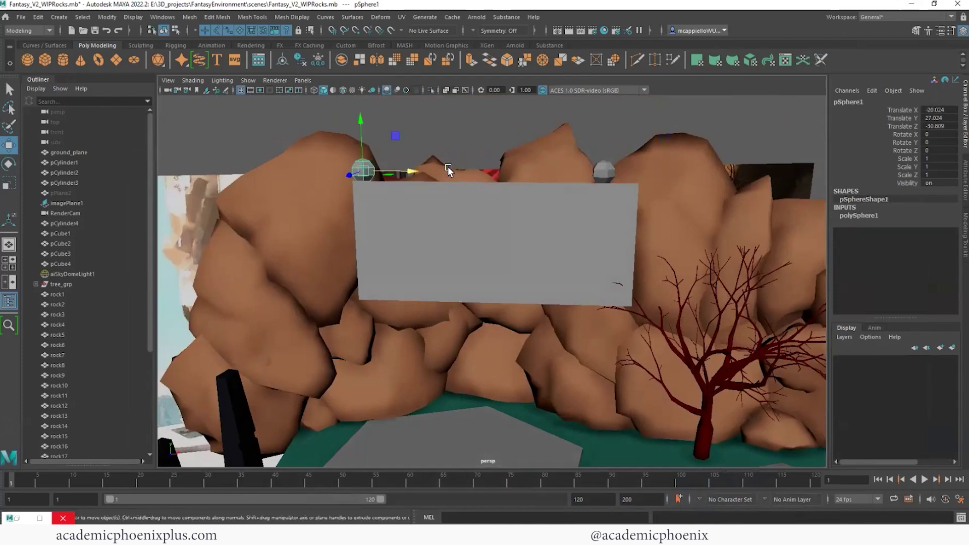
{"action": "left_click_drag", "start_coordinate": [415, 169], "coordinate": [422, 168]}
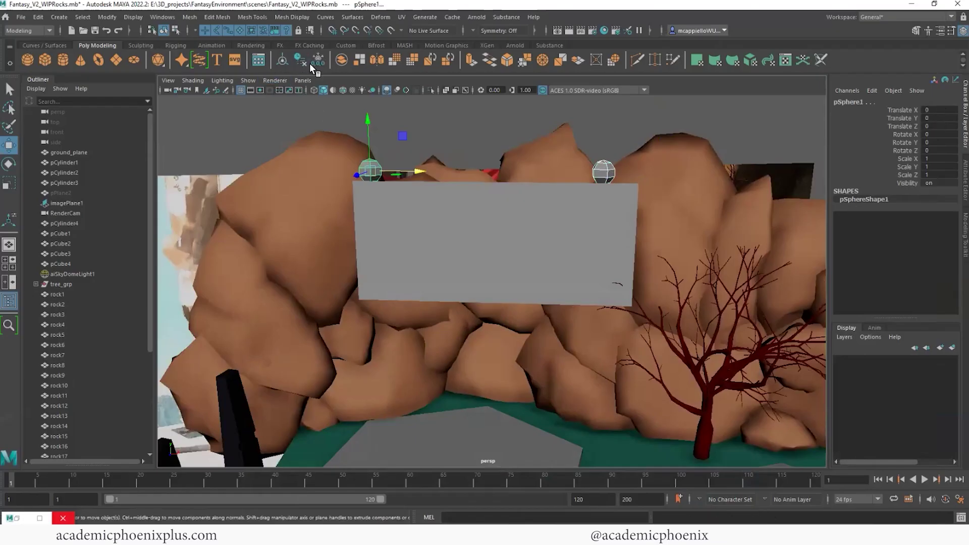
{"action": "left_click", "coordinate": [376, 216]}
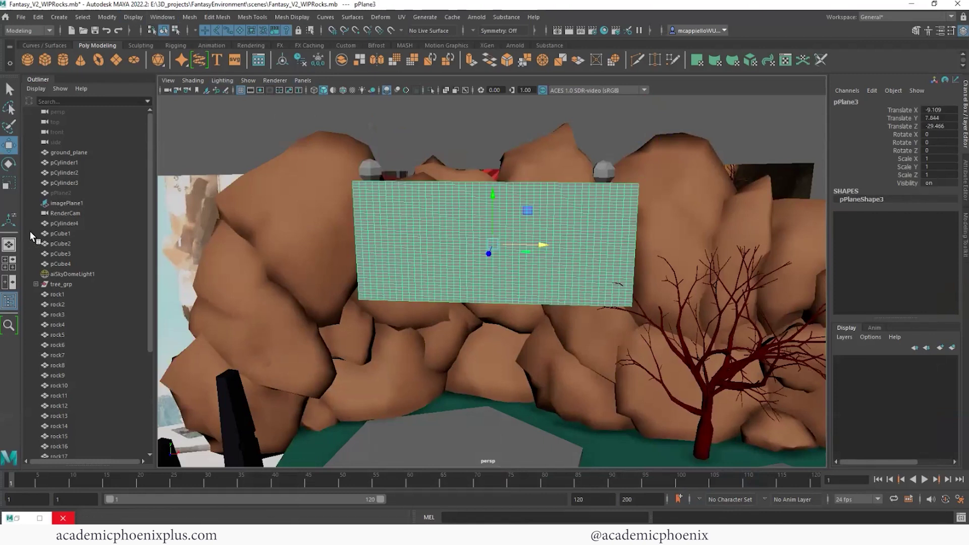
{"action": "left_click", "coordinate": [186, 18]}
{"action": "left_click", "coordinate": [30, 31]}
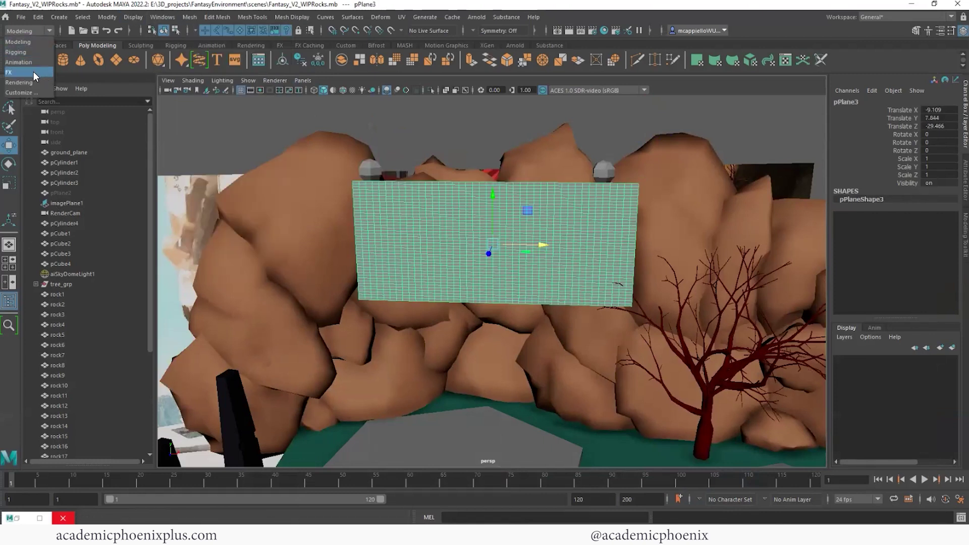
Convert the banner plane into an nCloth object under the FX menu set.
{"action": "left_click", "coordinate": [34, 71]}
{"action": "left_click", "coordinate": [248, 17]}
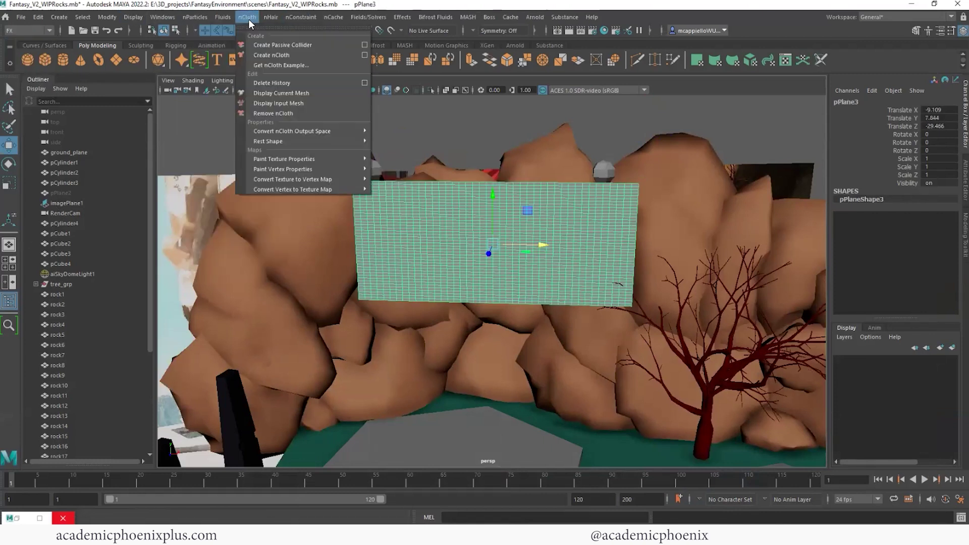
{"action": "left_click", "coordinate": [264, 56]}
Make the left and right spheres passive colliders, then reselect the cloth plane.
{"action": "left_click", "coordinate": [371, 171]}
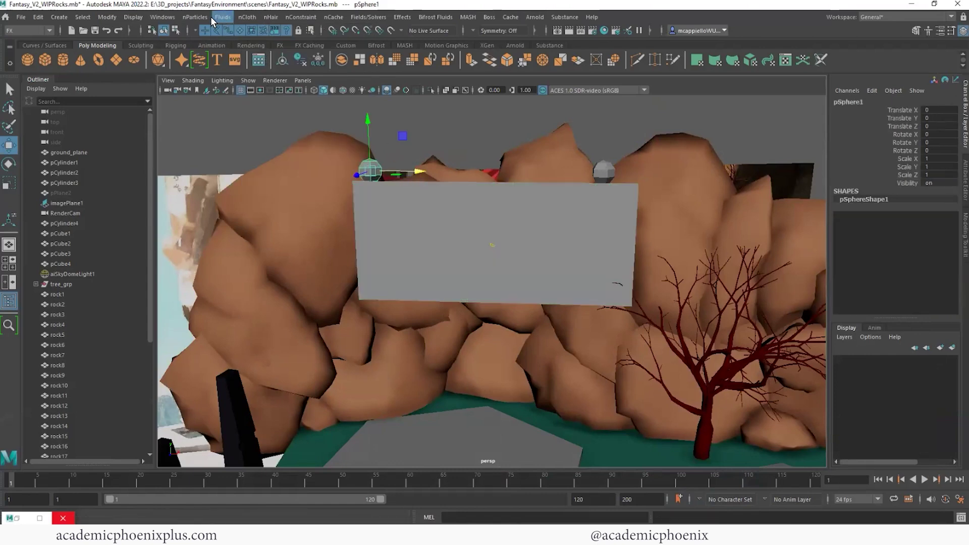
{"action": "left_click", "coordinate": [254, 17]}
{"action": "left_click", "coordinate": [258, 40]}
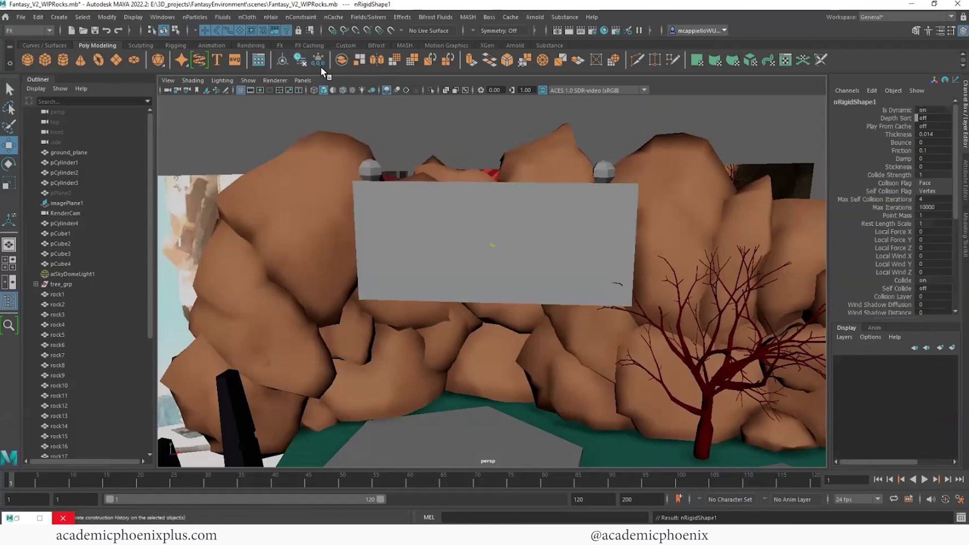
{"action": "left_click", "coordinate": [606, 170]}
{"action": "left_click", "coordinate": [253, 16]}
{"action": "left_click", "coordinate": [261, 39]}
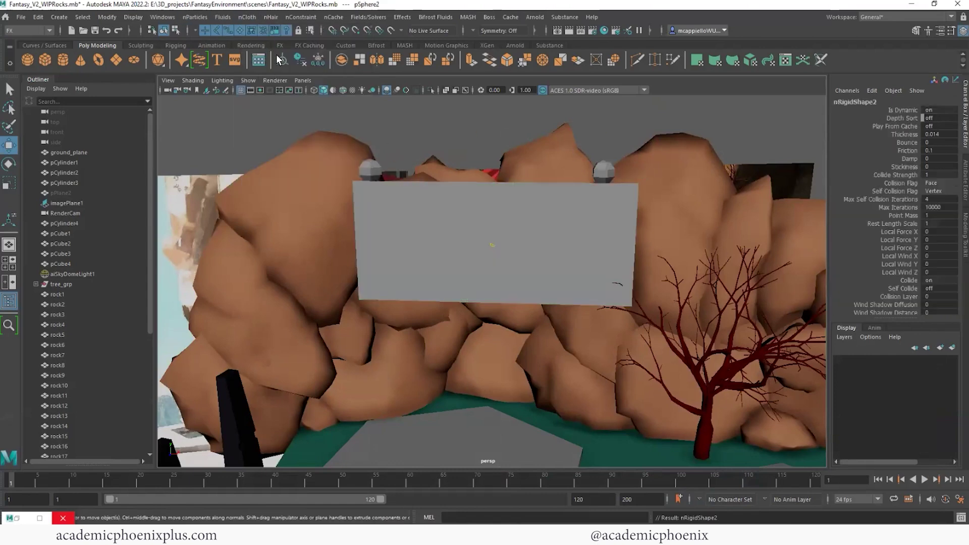
{"action": "left_click_drag", "start_coordinate": [534, 214], "coordinate": [634, 209], "text": "alt"}
{"action": "left_click", "coordinate": [622, 202]}
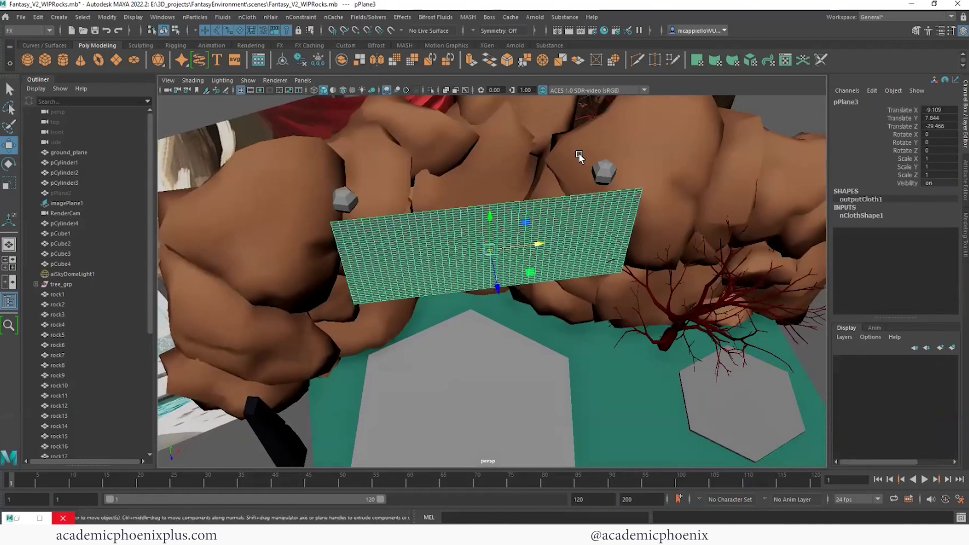
Pin the cloth's top-right vertices to the right sphere with a Point to Surface constraint.
{"action": "left_click_drag", "start_coordinate": [601, 155], "coordinate": [652, 219], "text": "alt"}
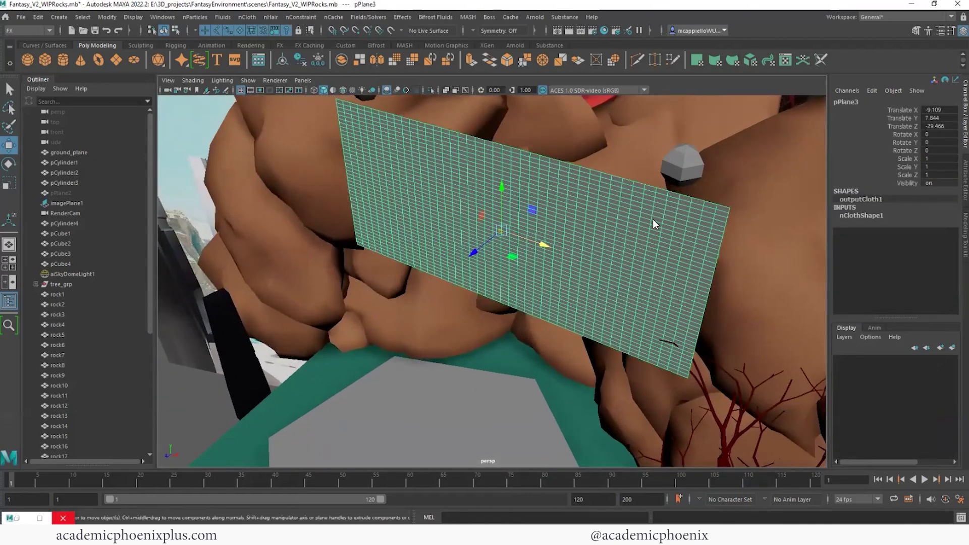
{"action": "right_click", "coordinate": [652, 219]}
{"action": "left_click", "coordinate": [601, 220]}
{"action": "left_click_drag", "start_coordinate": [593, 210], "coordinate": [550, 283], "text": "alt"}
{"action": "left_click_drag", "start_coordinate": [677, 231], "coordinate": [638, 207]}
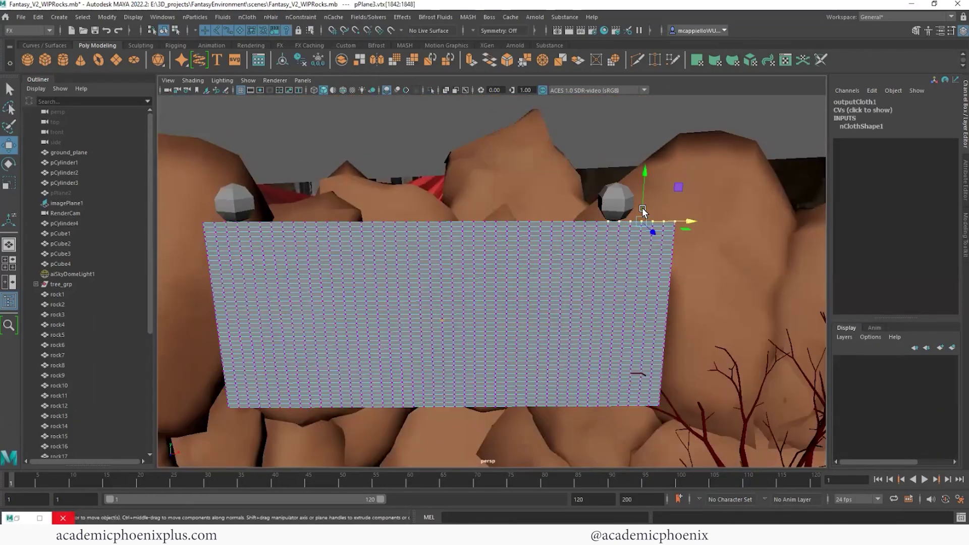
{"action": "left_click", "coordinate": [624, 199], "text": "shift"}
{"action": "left_click", "coordinate": [312, 16]}
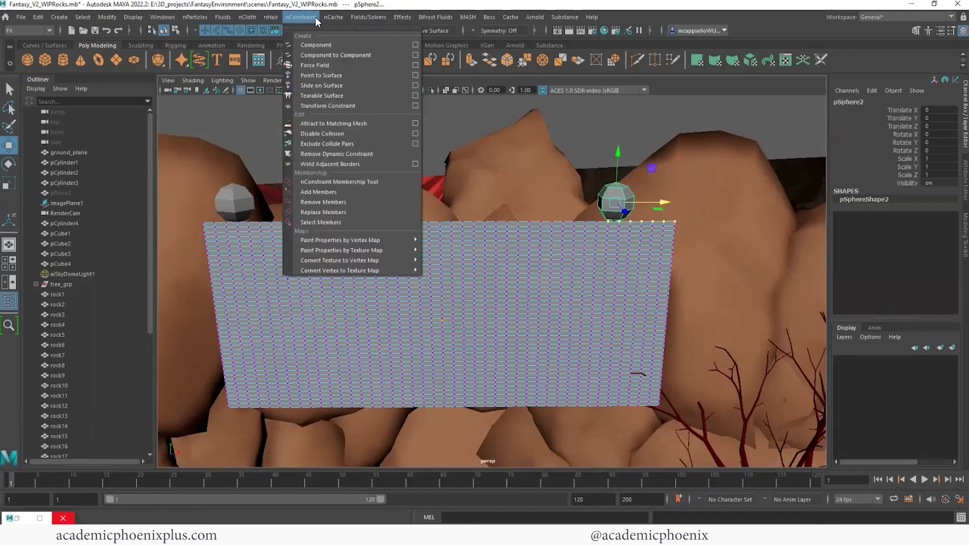
{"action": "left_click", "coordinate": [308, 17]}
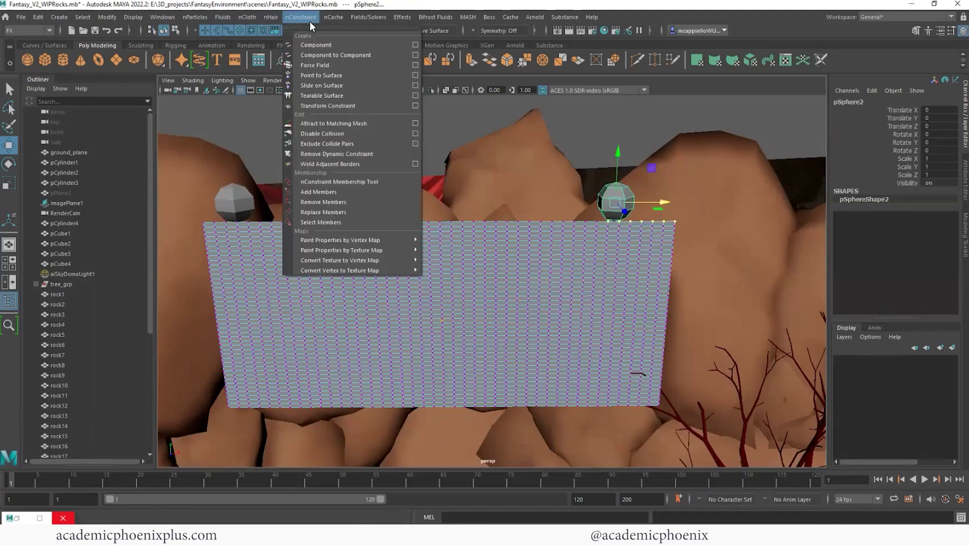
{"action": "left_click", "coordinate": [333, 77]}
{"action": "scroll", "coordinate": [413, 192], "scroll_direction": "down", "scroll_amount": 3}
Set the playback end frame to 500 and play the cloth simulation.
{"action": "left_click", "coordinate": [317, 242]}
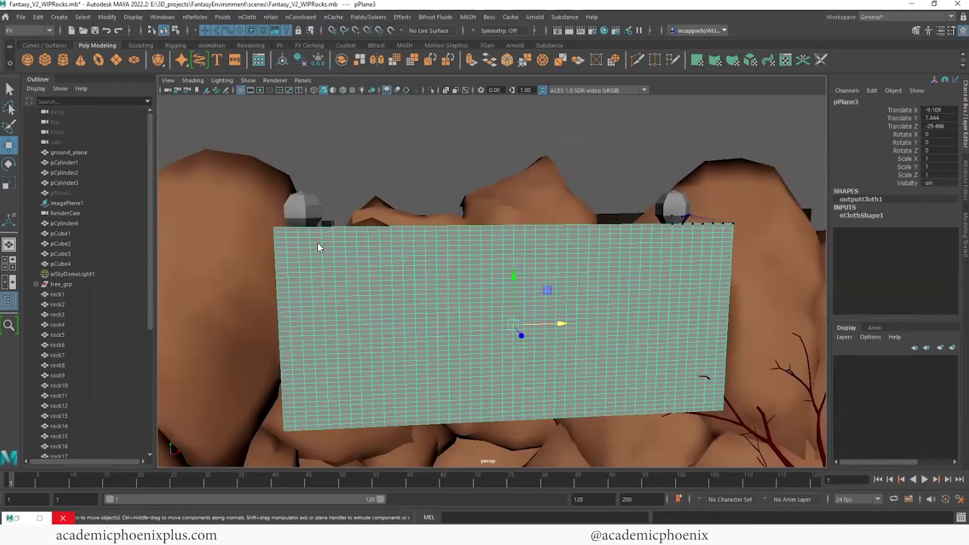
{"action": "mouse_move", "coordinate": [319, 223]}
{"action": "right_mouse_down"}
{"action": "mouse_move", "coordinate": [327, 223]}
{"action": "mouse_move", "coordinate": [319, 223]}
{"action": "right_mouse_up"}
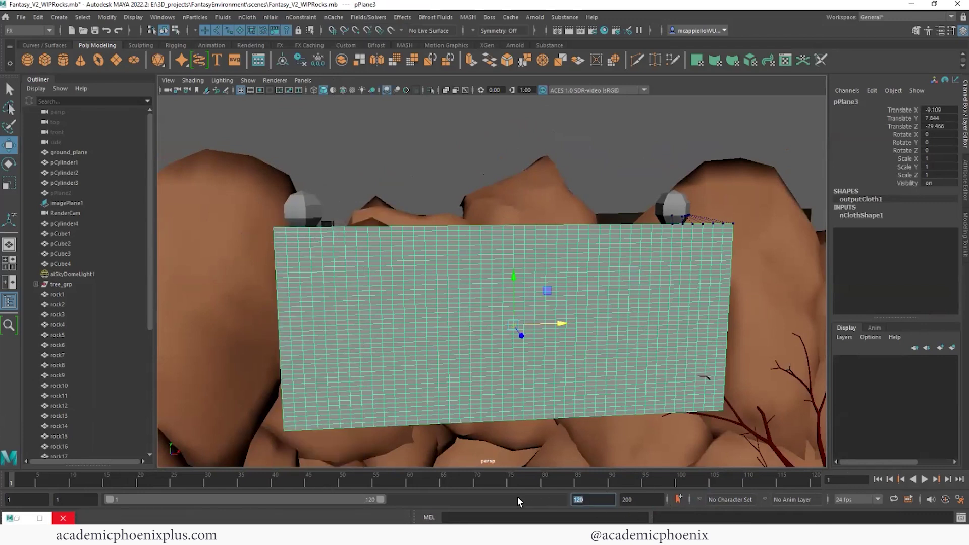
{"action": "type", "text": "500"}
{"action": "key", "text": "Return"}
{"action": "key", "text": "alt+v"}
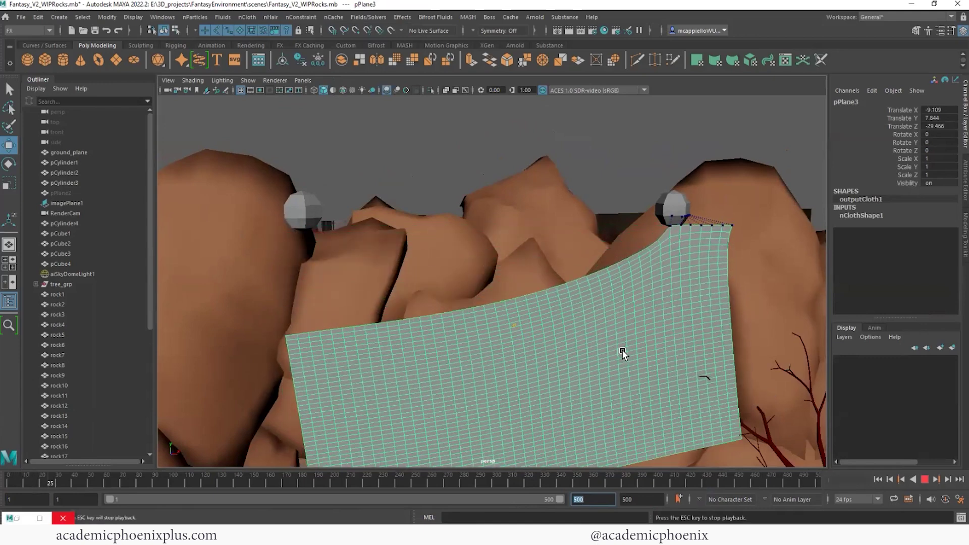
{"action": "right_click_drag", "start_coordinate": [765, 459], "coordinate": [201, 220], "text": "alt"}
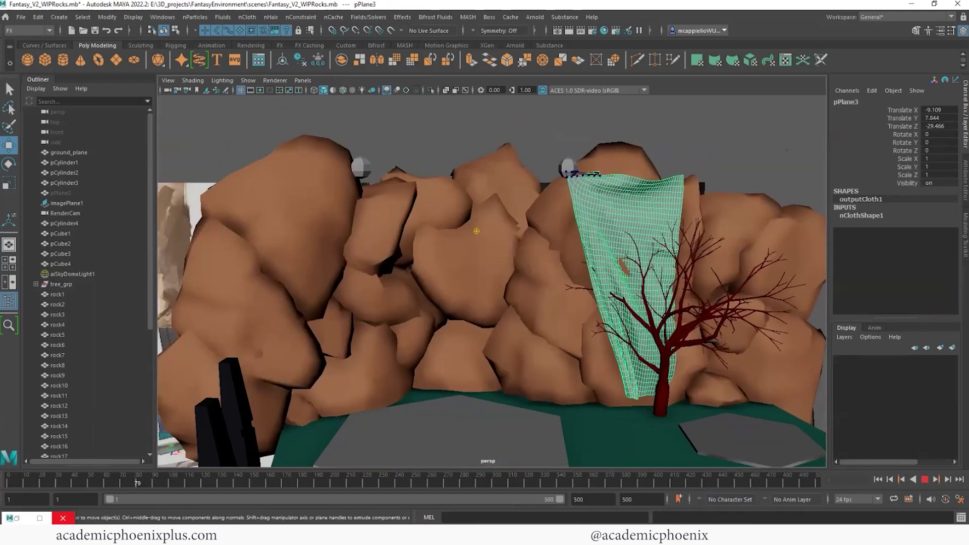
Rewind, constrain the top-left cloth vertices to the left sphere with Point to Surface, and replay.
{"action": "left_click", "coordinate": [500, 245]}
{"action": "key", "text": "alt+shift+v"}
{"action": "key", "text": "f"}
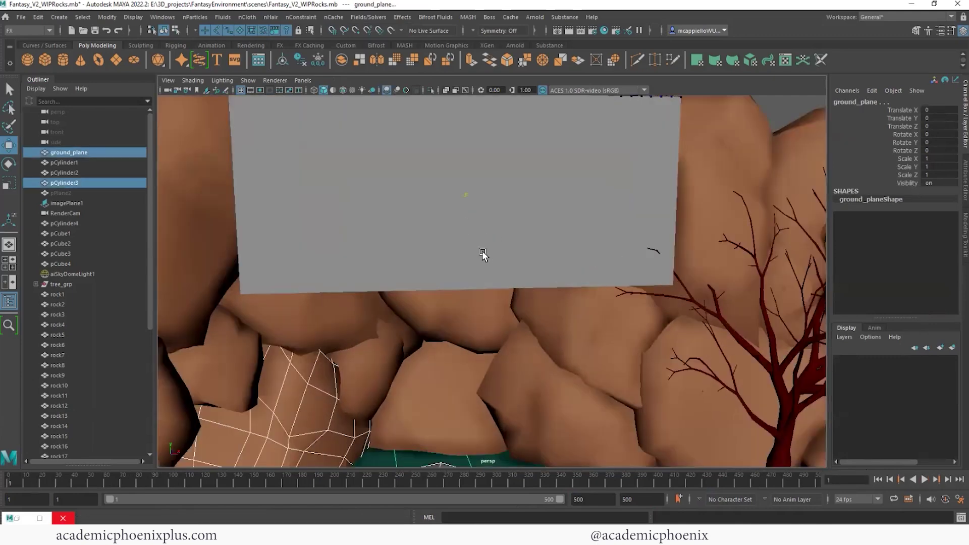
{"action": "scroll", "coordinate": [453, 238], "scroll_direction": "down", "scroll_amount": 3}
{"action": "left_click", "coordinate": [426, 233]}
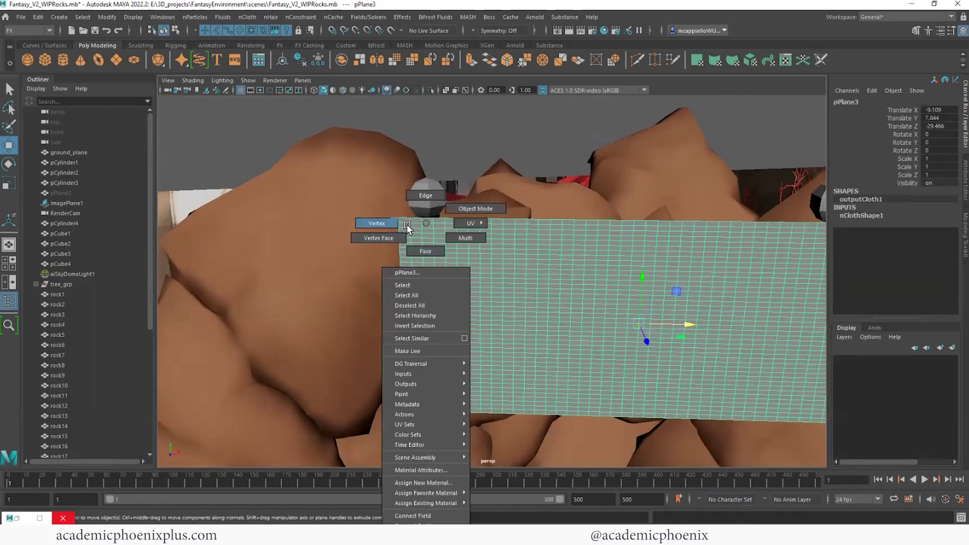
{"action": "right_click_drag", "start_coordinate": [406, 226], "coordinate": [434, 203]}
{"action": "left_click_drag", "start_coordinate": [388, 192], "coordinate": [470, 204]}
{"action": "left_click", "coordinate": [423, 188], "text": "shift"}
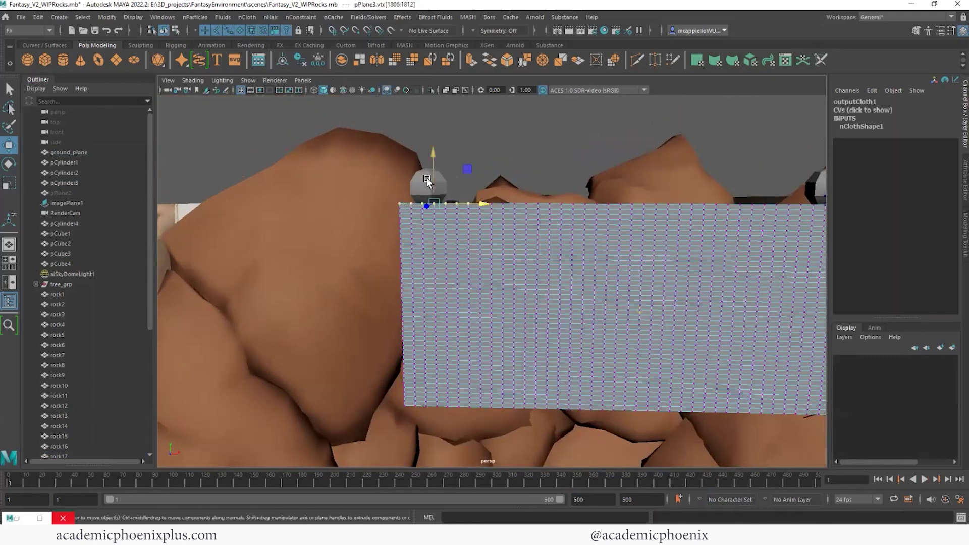
{"action": "left_click", "coordinate": [301, 16]}
{"action": "left_click", "coordinate": [339, 75]}
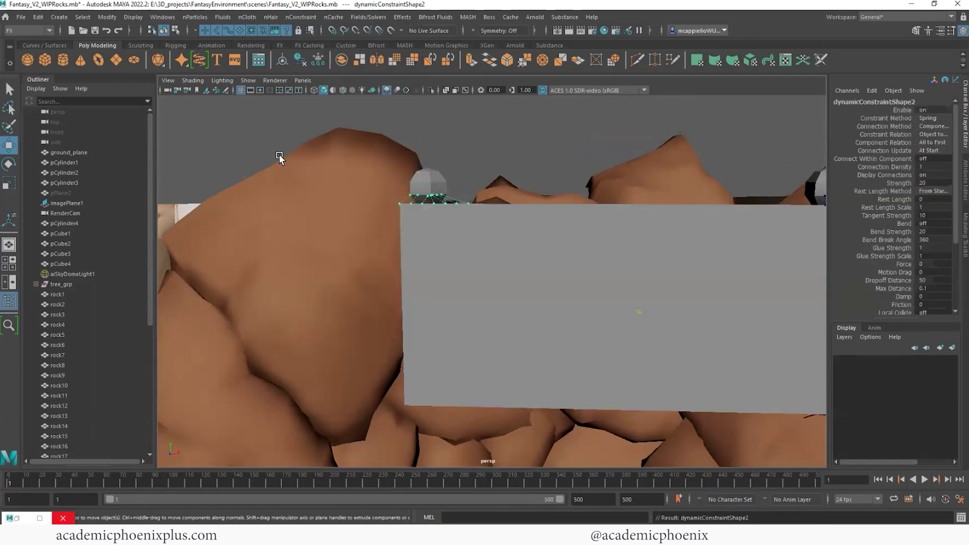
{"action": "key", "text": "alt+v"}
{"action": "right_click_drag", "start_coordinate": [666, 335], "coordinate": [472, 340], "text": "alt"}
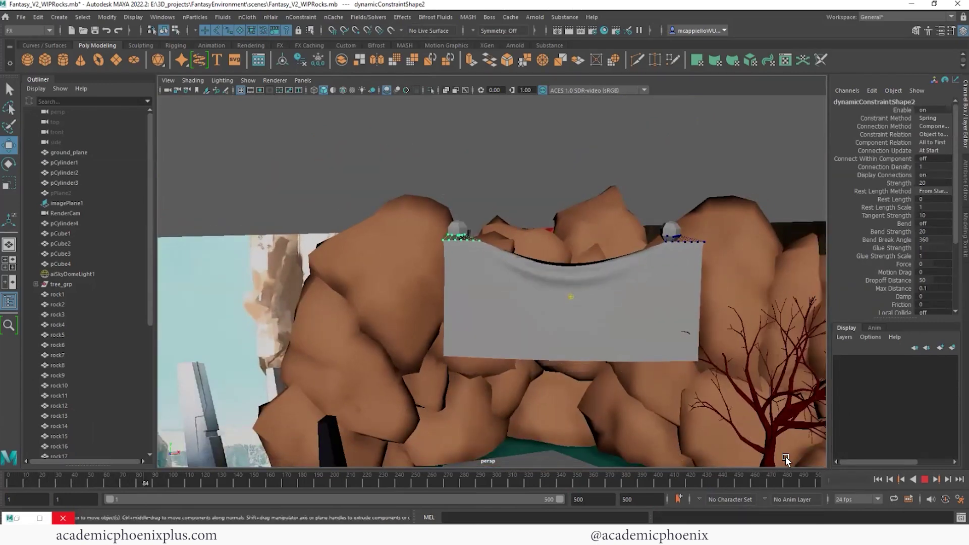
Select the right sphere and replay the cloth simulation from an early frame.
{"action": "key", "text": "alt+v"}
{"action": "left_click_drag", "start_coordinate": [737, 396], "coordinate": [607, 343], "text": "alt"}
{"action": "left_click", "coordinate": [638, 258]}
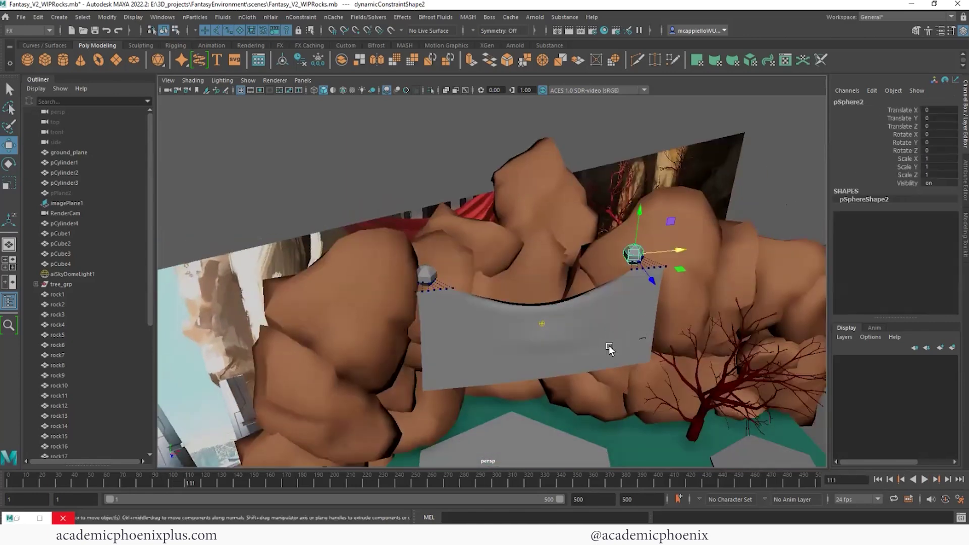
{"action": "mouse_move", "coordinate": [683, 329]}
{"action": "left_mouse_down", "text": "alt"}
{"action": "mouse_move", "coordinate": [675, 333]}
{"action": "mouse_move", "coordinate": [660, 301]}
{"action": "mouse_move", "coordinate": [672, 288]}
{"action": "left_mouse_up", "text": "alt"}
{"action": "key", "text": "shift+alt+v"}
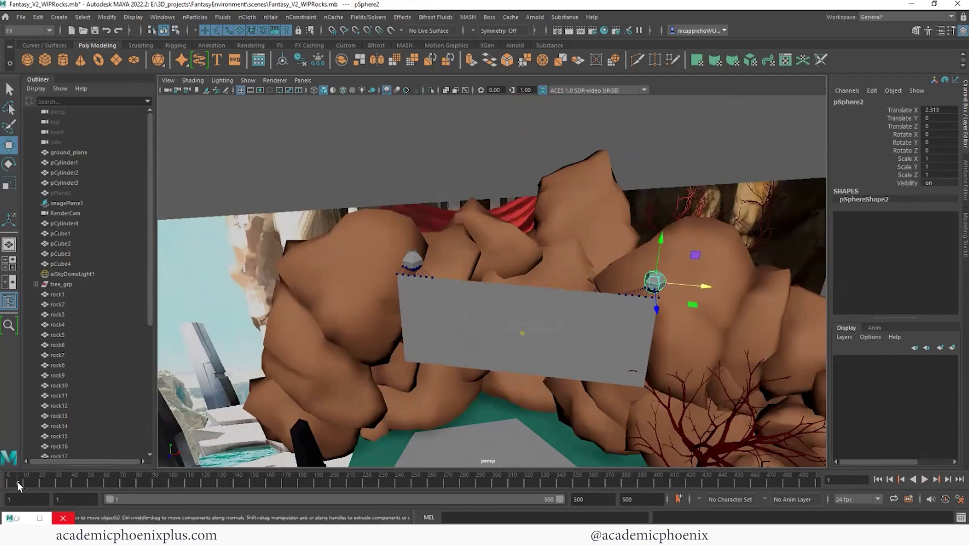
{"action": "left_click", "coordinate": [27, 481]}
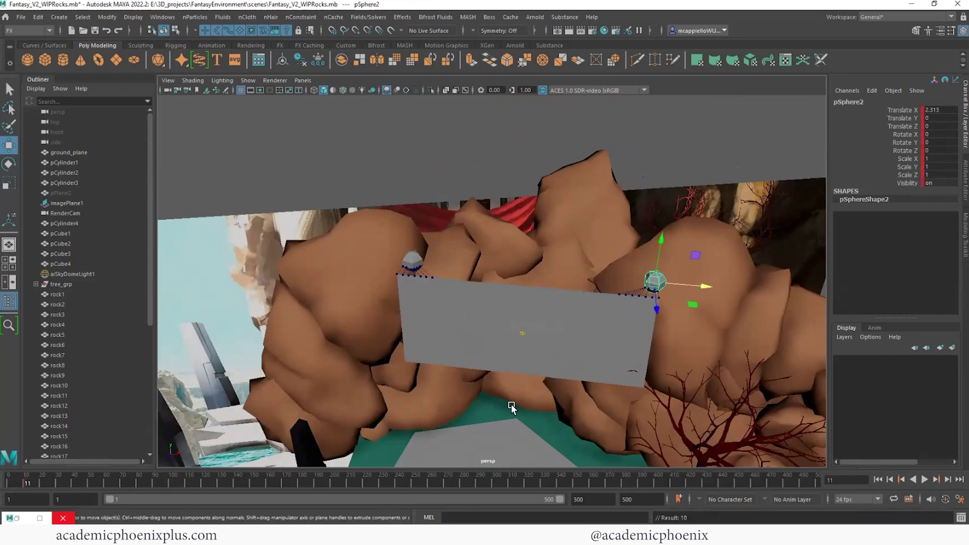
{"action": "key", "text": "alt+v"}
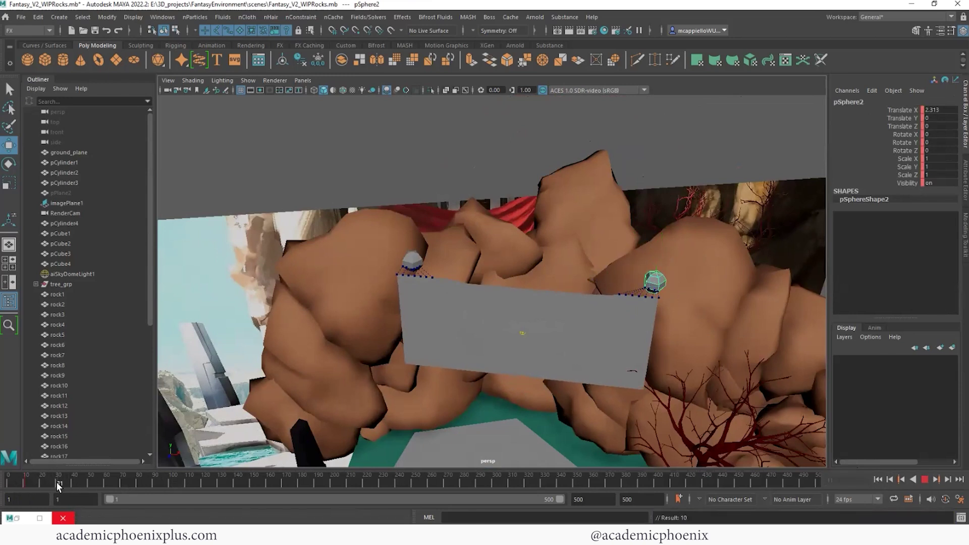
{"action": "left_click", "coordinate": [57, 482]}
Move the right sphere left along X, replay the deeper sag, and rewind to frame 1.
{"action": "left_click_drag", "start_coordinate": [704, 285], "coordinate": [661, 281]}
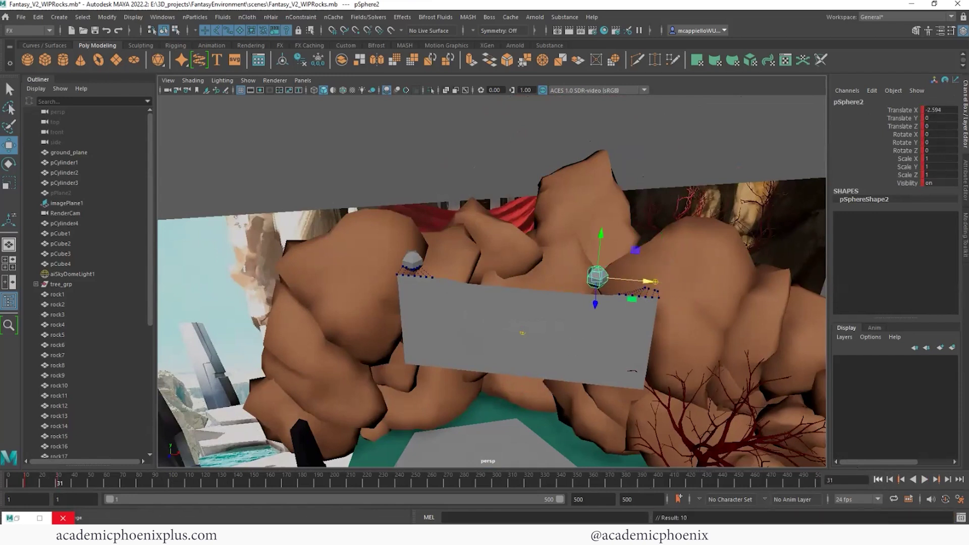
{"action": "key", "text": "alt+v"}
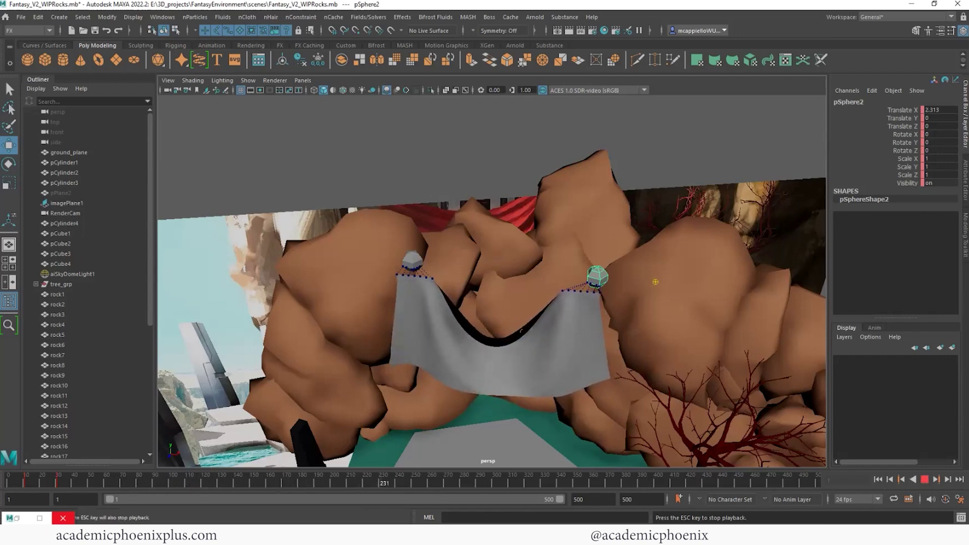
{"action": "key", "text": "Escape"}
{"action": "mouse_move", "coordinate": [541, 356]}
{"action": "left_mouse_down", "text": "alt"}
{"action": "mouse_move", "coordinate": [570, 320]}
{"action": "mouse_move", "coordinate": [671, 324]}
{"action": "mouse_move", "coordinate": [444, 102]}
{"action": "mouse_move", "coordinate": [419, 99]}
{"action": "left_mouse_up", "text": "alt"}
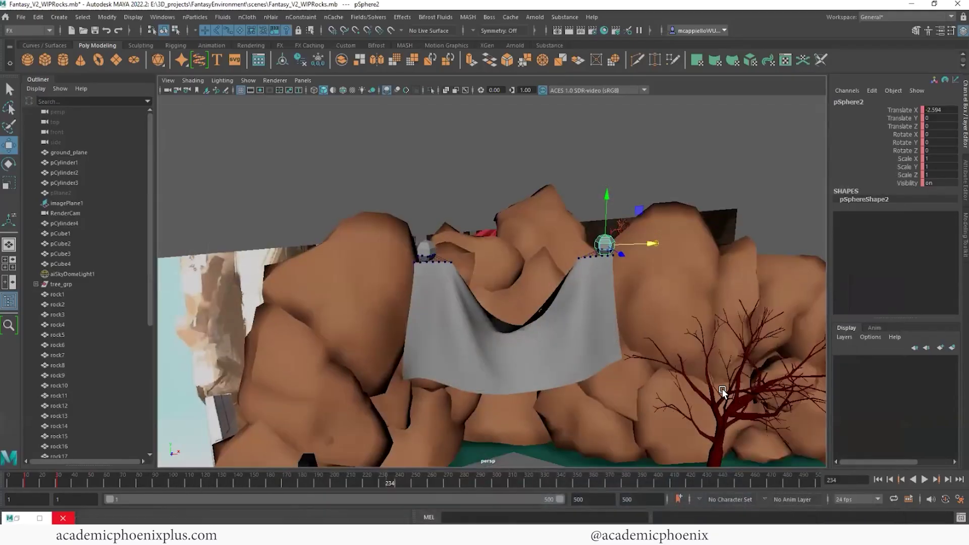
{"action": "left_click_drag", "start_coordinate": [764, 383], "coordinate": [590, 362], "text": "alt"}
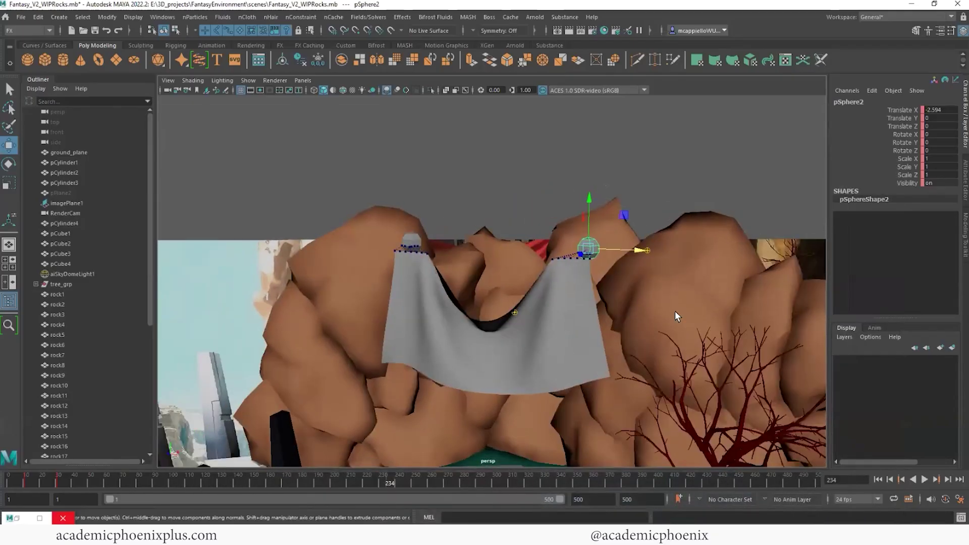
{"action": "left_click", "coordinate": [601, 371]}
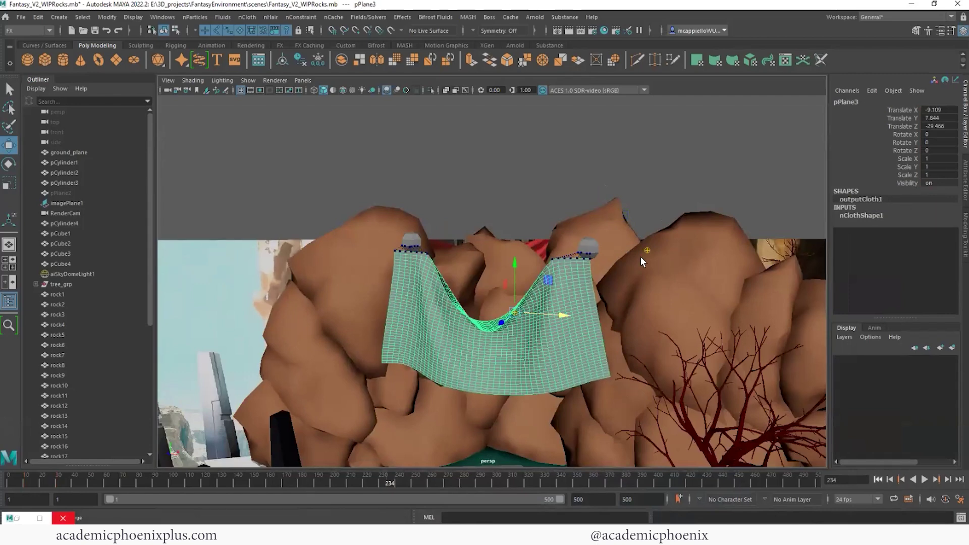
{"action": "key", "text": "alt+shift+v"}
Select the right sphere, briefly play the simulation, then select the cloth plane.
{"action": "left_click", "coordinate": [625, 260]}
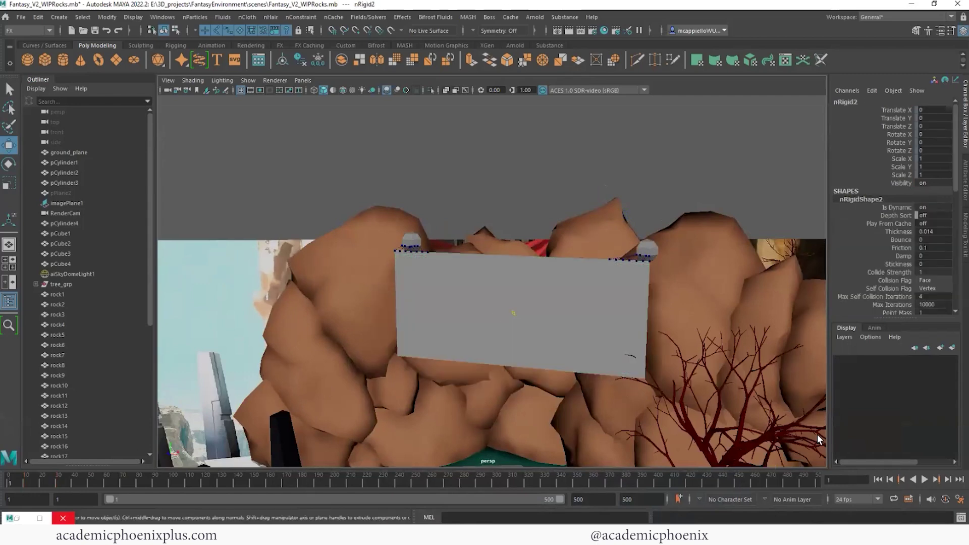
{"action": "key", "text": "Up"}
{"action": "key", "text": "alt+v"}
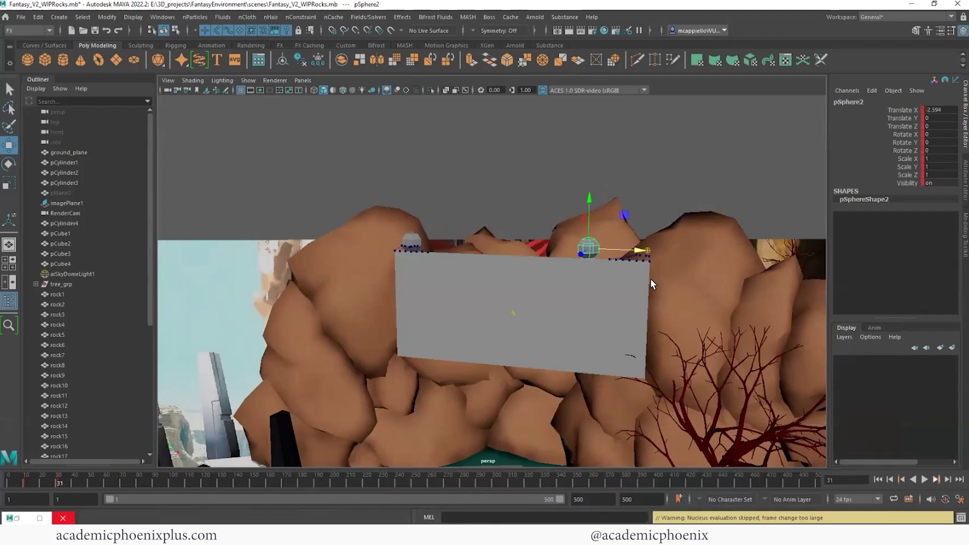
{"action": "left_click", "coordinate": [605, 309]}
{"action": "scroll", "coordinate": [592, 362], "scroll_direction": "up", "scroll_amount": 3}
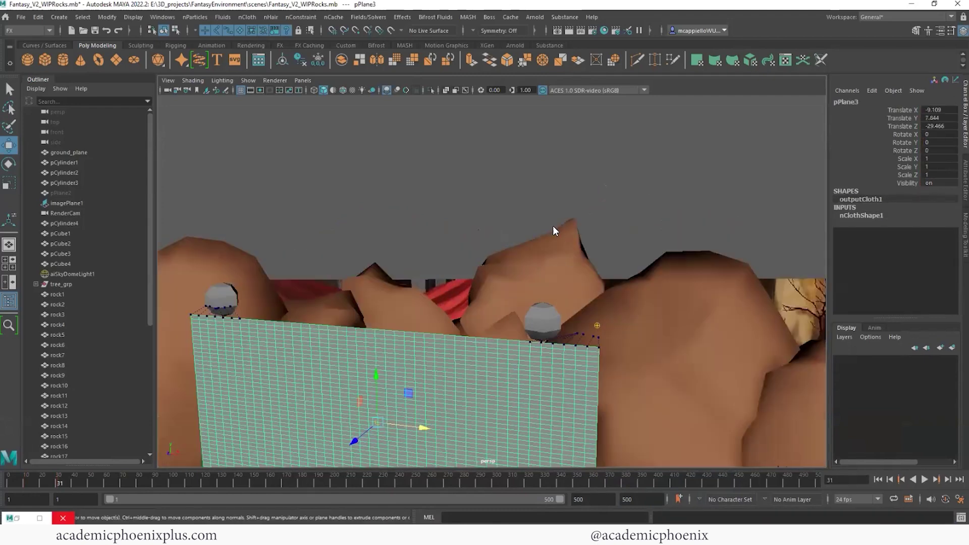
Constrain the cloth's right-edge vertices to pSphere2 with Point to Surface, then rewind and replay.
{"action": "right_click", "coordinate": [553, 226]}
{"action": "left_click", "coordinate": [632, 303]}
{"action": "mouse_move", "coordinate": [631, 303]}
{"action": "left_mouse_down", "text": "alt"}
{"action": "mouse_move", "coordinate": [602, 293]}
{"action": "mouse_move", "coordinate": [607, 315]}
{"action": "left_mouse_up", "text": "alt"}
{"action": "left_click", "coordinate": [609, 311]}
{"action": "left_click_drag", "start_coordinate": [608, 312], "coordinate": [590, 269]}
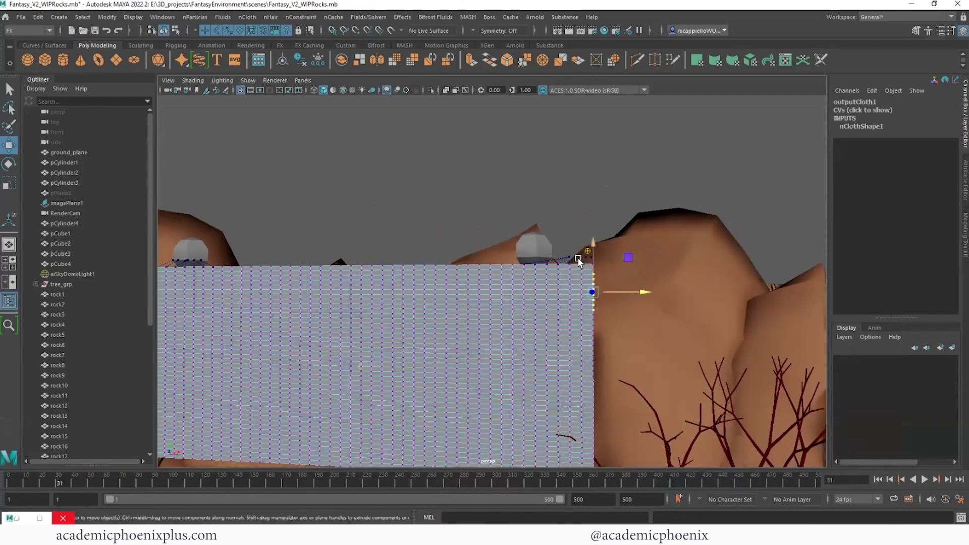
{"action": "left_click", "coordinate": [541, 240], "text": "shift"}
{"action": "left_click", "coordinate": [297, 16]}
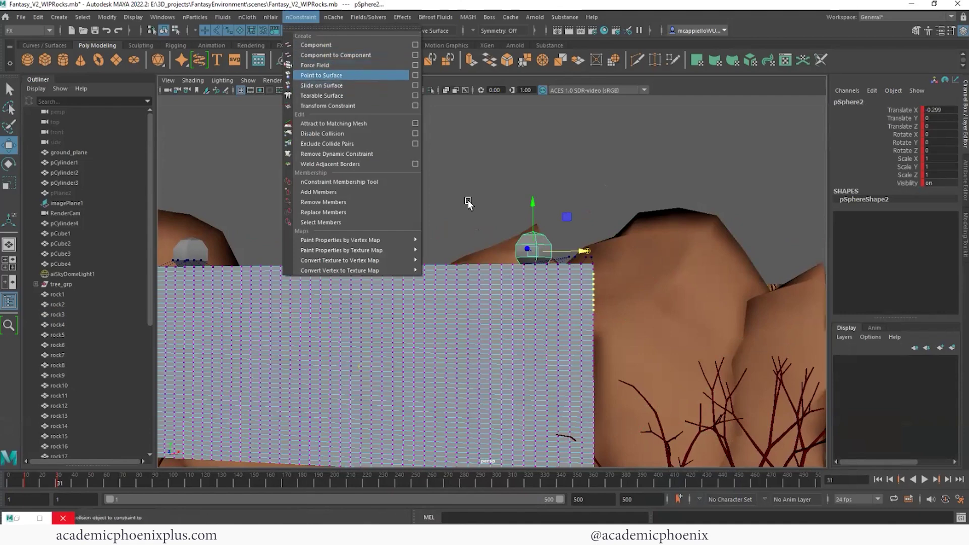
{"action": "left_click", "coordinate": [336, 76]}
{"action": "left_click", "coordinate": [877, 479]}
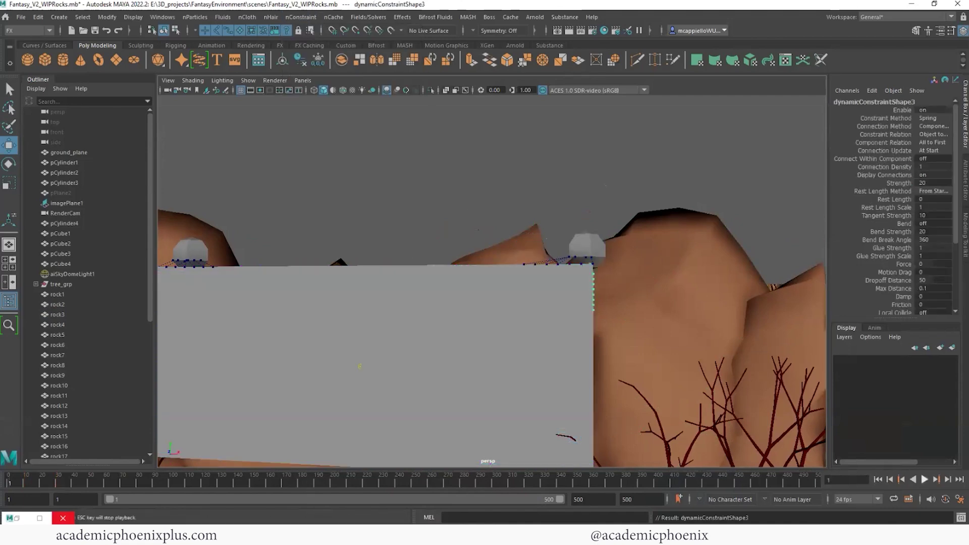
{"action": "left_click", "coordinate": [924, 479]}
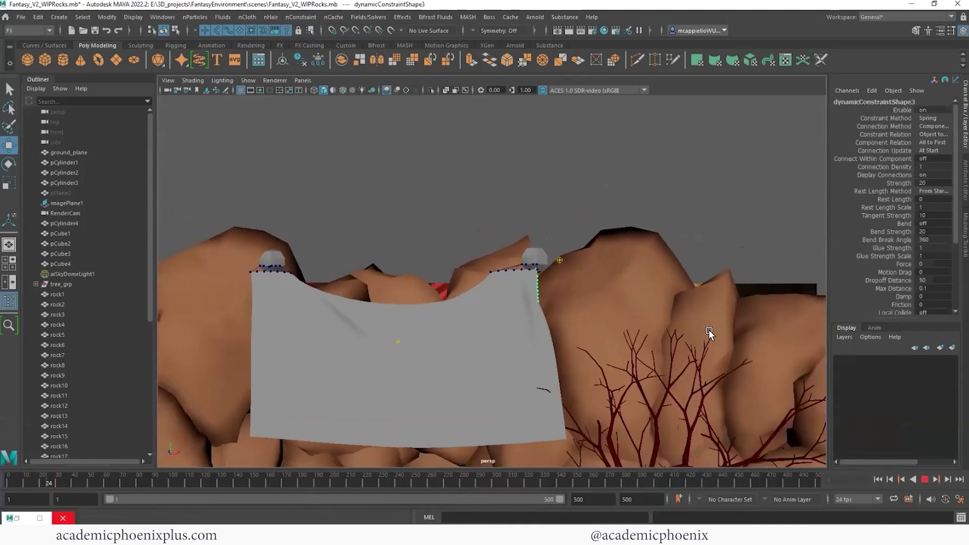
{"action": "scroll", "coordinate": [716, 332], "scroll_direction": "down", "scroll_amount": 2}
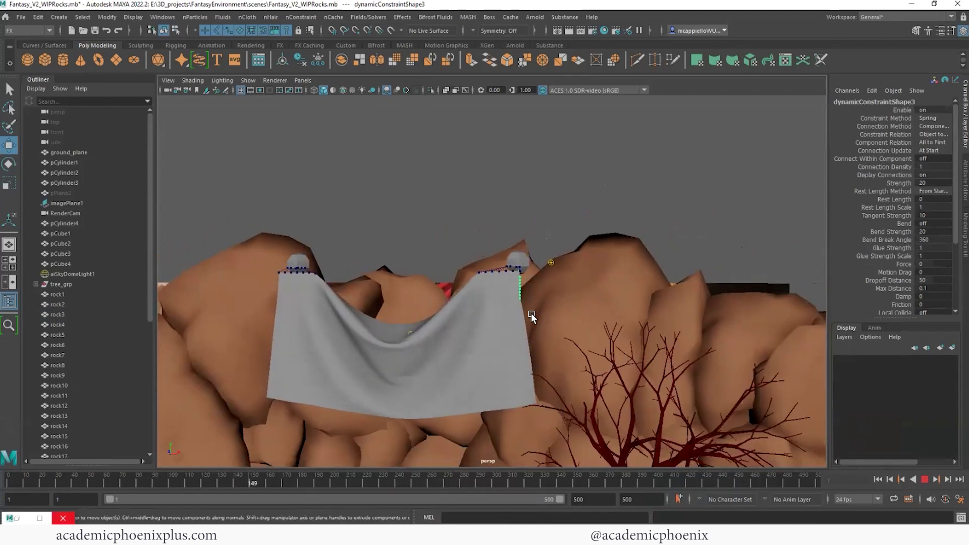
Constrain the cloth's left-edge vertices to pSphere1 with Point to Surface and play the simulation.
{"action": "key", "text": "Escape"}
{"action": "key", "text": "alt+shift+v"}
{"action": "scroll", "coordinate": [416, 292], "scroll_direction": "up", "scroll_amount": 3}
{"action": "left_click", "coordinate": [336, 317]}
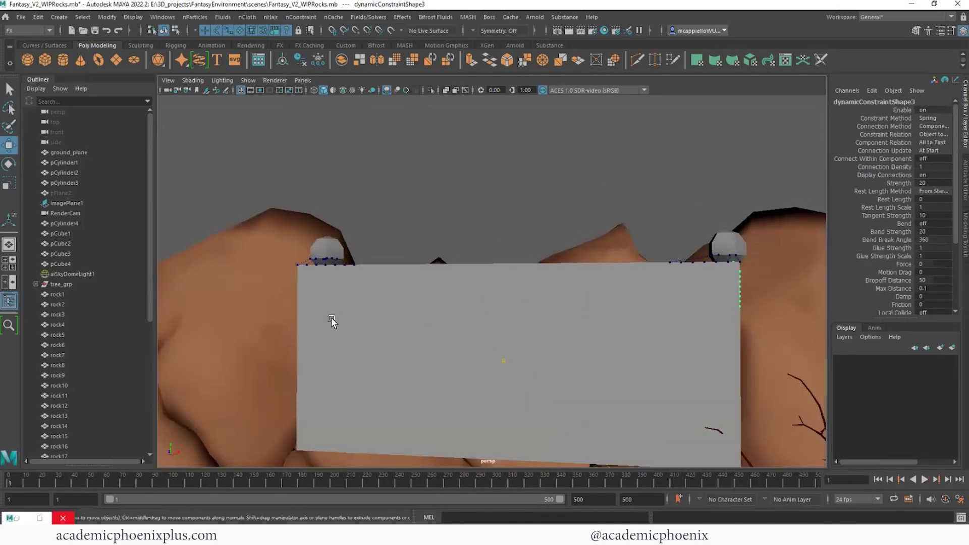
{"action": "left_click", "coordinate": [328, 236]}
{"action": "scroll", "coordinate": [340, 279], "scroll_direction": "up", "scroll_amount": 3}
{"action": "scroll", "coordinate": [340, 282], "scroll_direction": "up", "scroll_amount": 2}
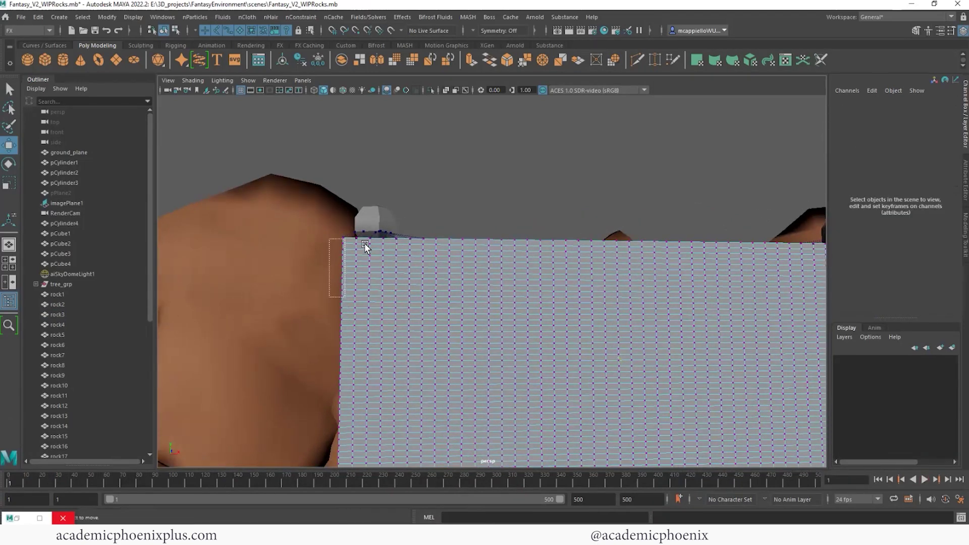
{"action": "left_click_drag", "start_coordinate": [368, 239], "coordinate": [370, 236]}
{"action": "left_click", "coordinate": [295, 16]}
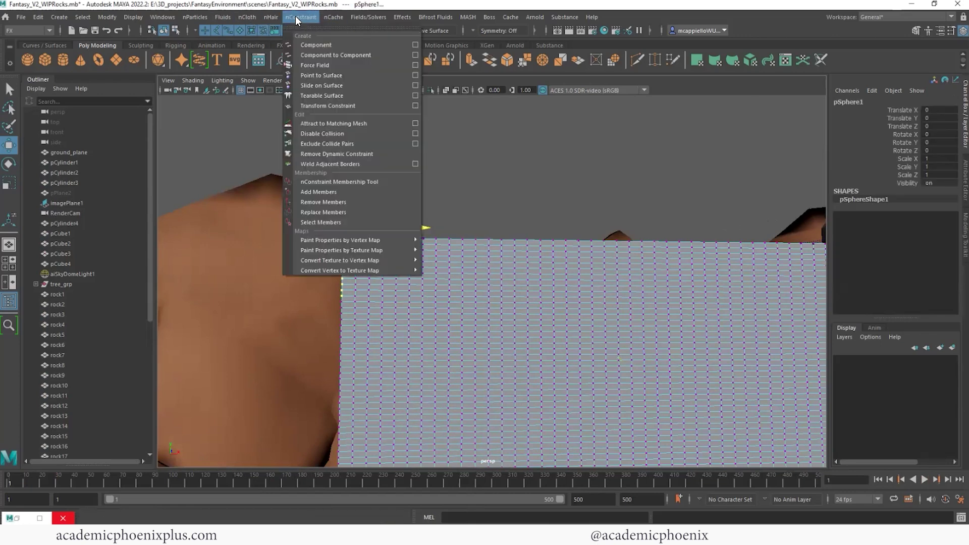
{"action": "left_click", "coordinate": [314, 75]}
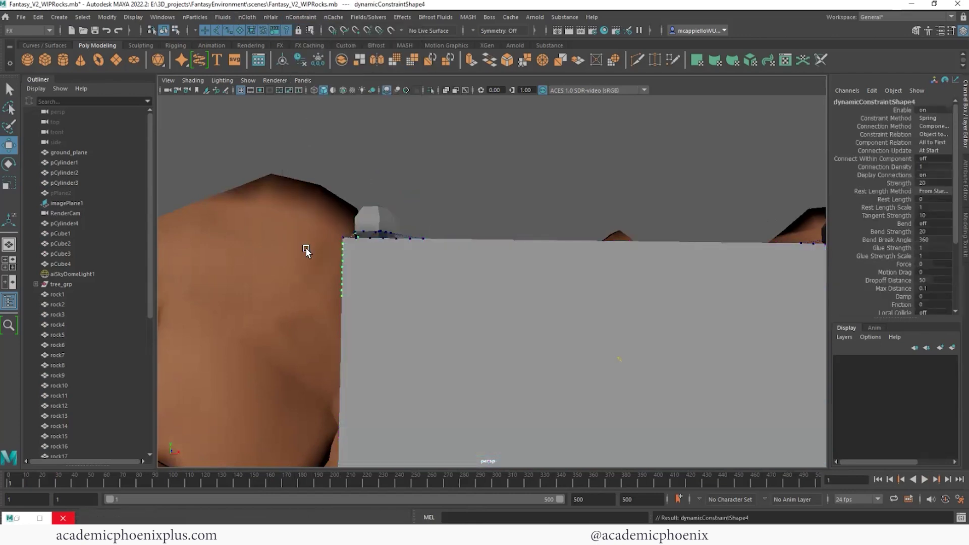
{"action": "left_click", "coordinate": [924, 478]}
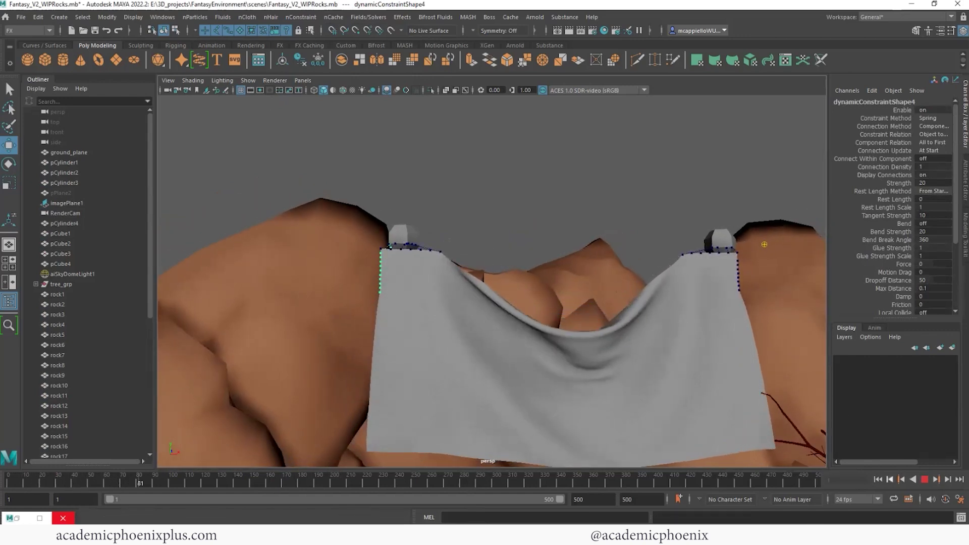
Nudge the left sphere along X at frame 37, then replay and inspect the central sag.
{"action": "key", "text": "Escape"}
{"action": "left_click", "coordinate": [408, 241]}
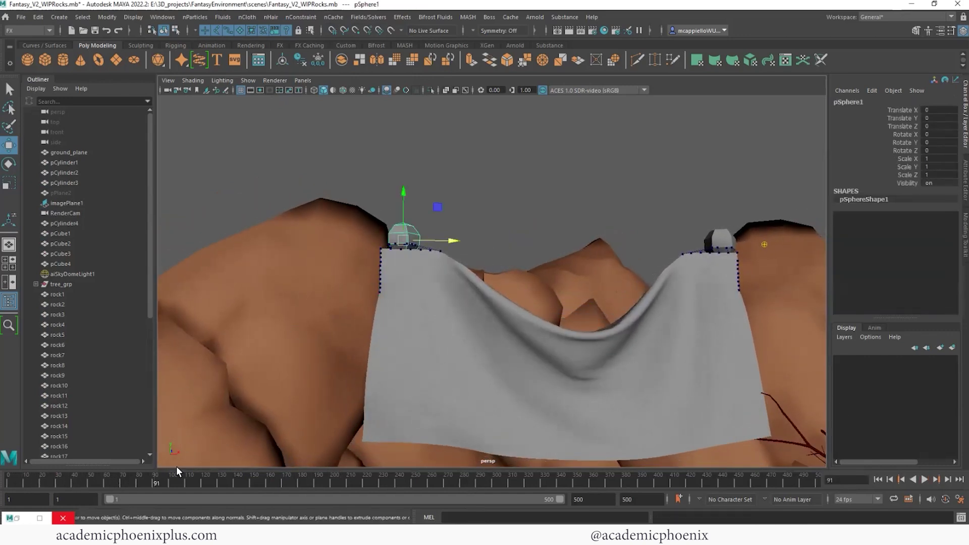
{"action": "left_click", "coordinate": [67, 479]}
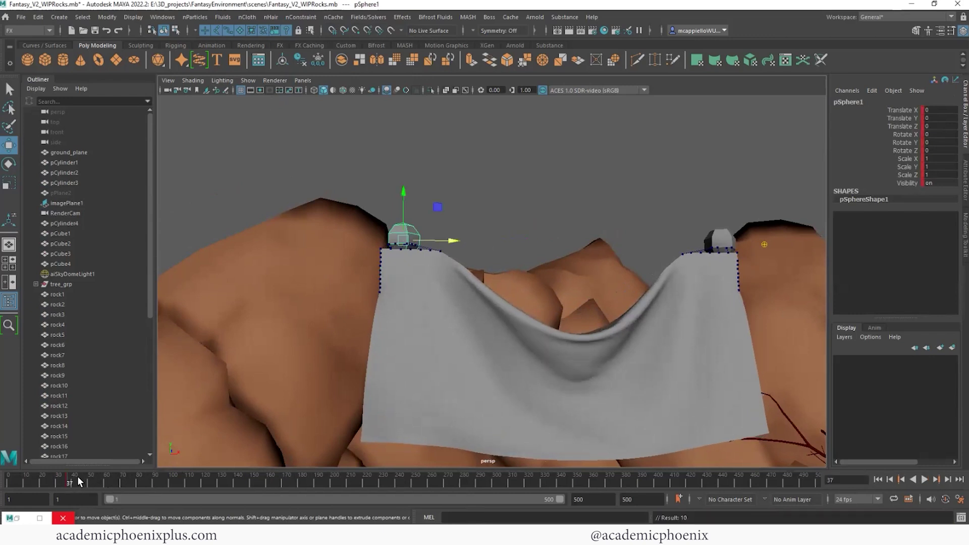
{"action": "left_click_drag", "start_coordinate": [72, 480], "coordinate": [91, 479]}
{"action": "left_click_drag", "start_coordinate": [452, 241], "coordinate": [464, 247]}
{"action": "key", "text": "alt+shift+v"}
{"action": "key", "text": "alt+v"}
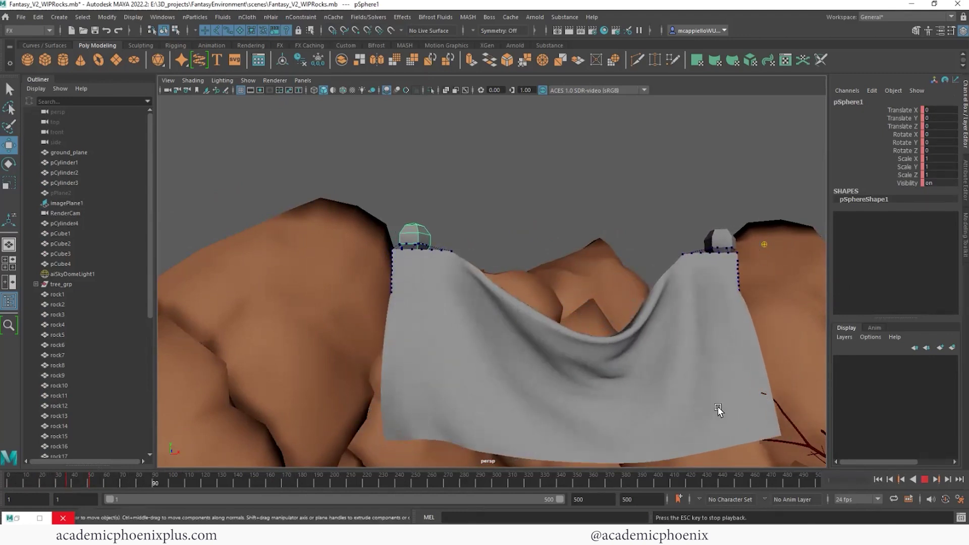
{"action": "right_click_drag", "start_coordinate": [749, 394], "coordinate": [626, 373], "text": "alt"}
{"action": "left_click_drag", "start_coordinate": [625, 373], "coordinate": [711, 410], "text": "alt"}
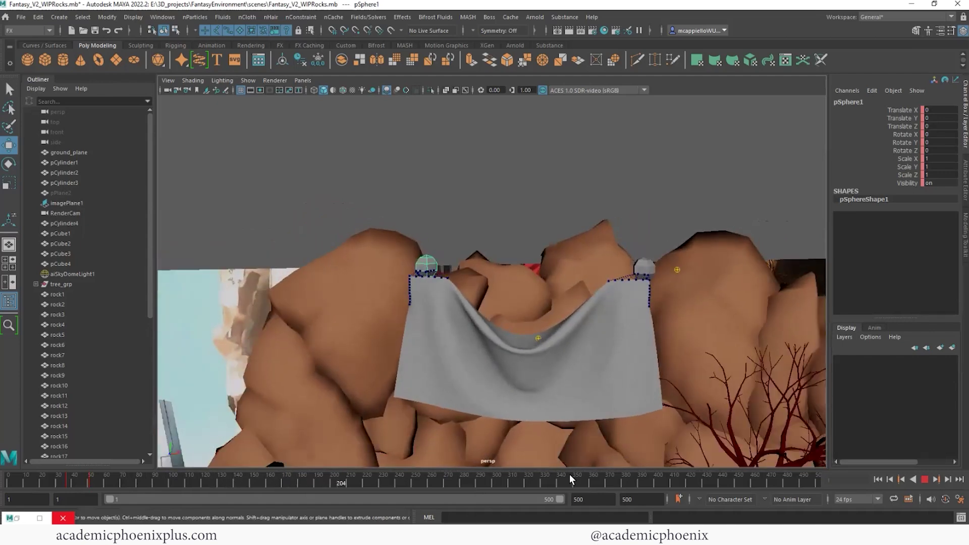
{"action": "key", "text": "Escape"}
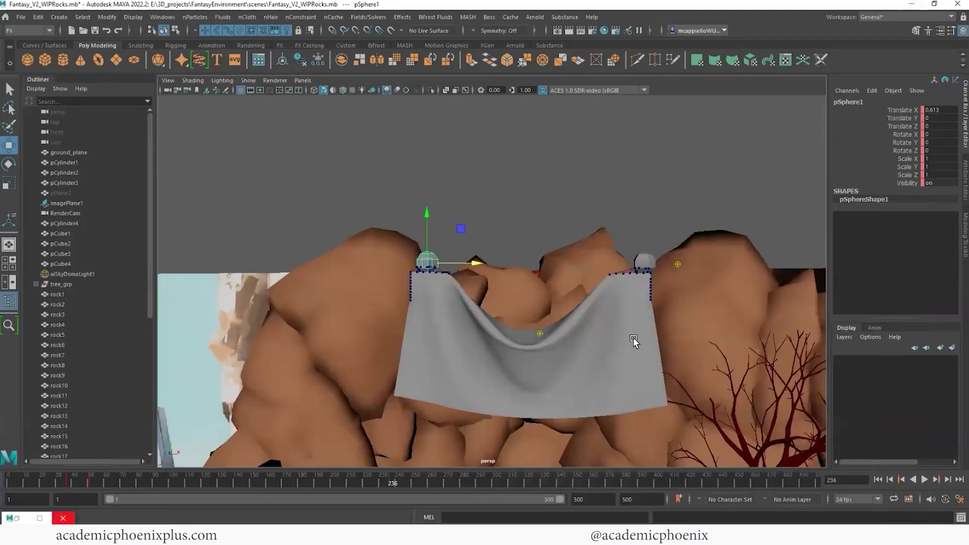
Replay the simulation and select the output cloth mesh pPlane4.
{"action": "key", "text": "alt+v"}
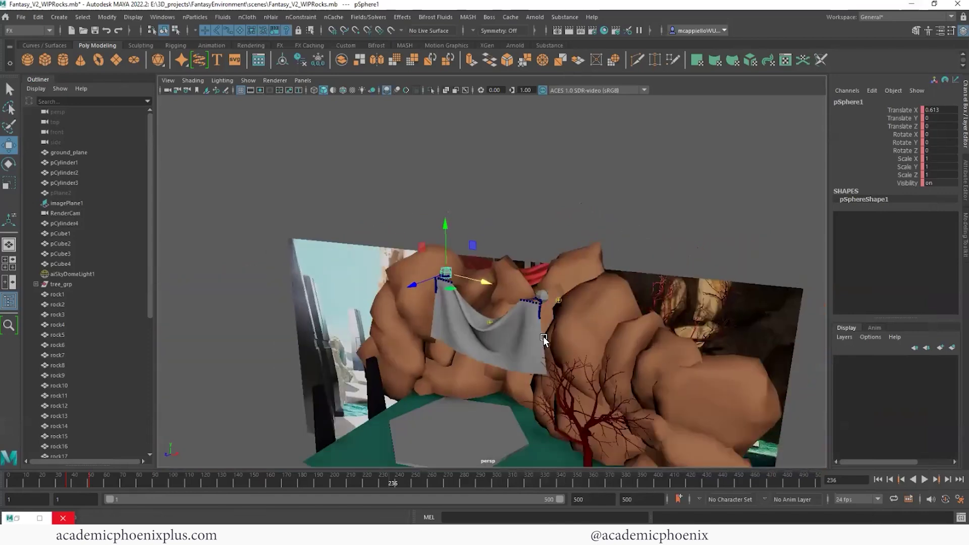
{"action": "key", "text": "Escape"}
{"action": "left_click", "coordinate": [556, 333]}
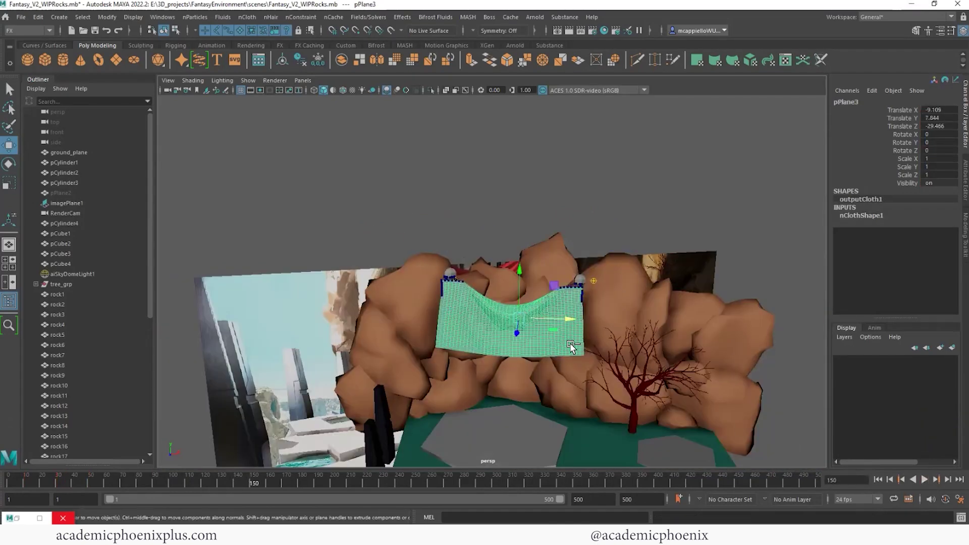
{"action": "left_click", "coordinate": [572, 347]}
{"action": "mouse_move", "coordinate": [551, 345]}
{"action": "left_mouse_down", "text": "alt"}
{"action": "mouse_move", "coordinate": [485, 340]}
{"action": "mouse_move", "coordinate": [509, 357]}
{"action": "left_mouse_up", "text": "alt"}
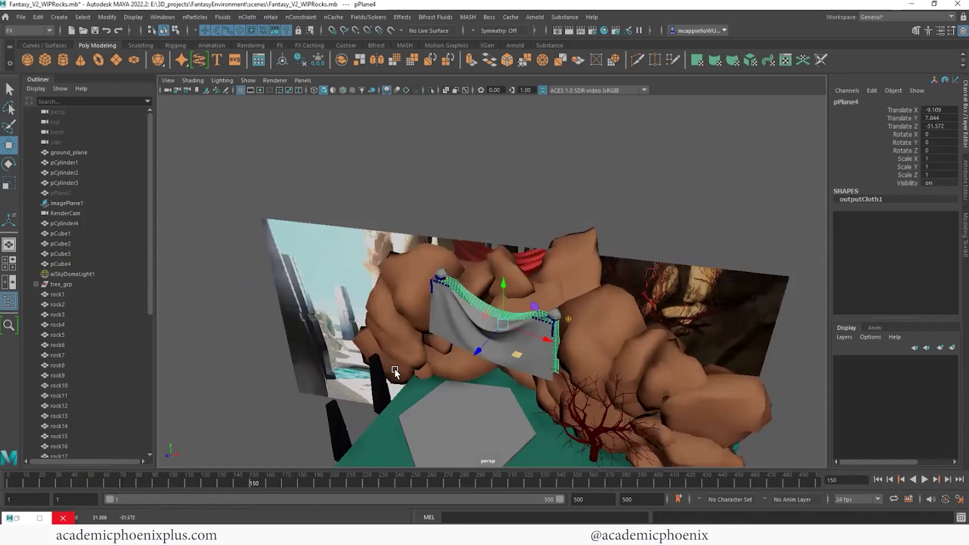
{"action": "left_click_drag", "start_coordinate": [148, 306], "coordinate": [168, 462]}
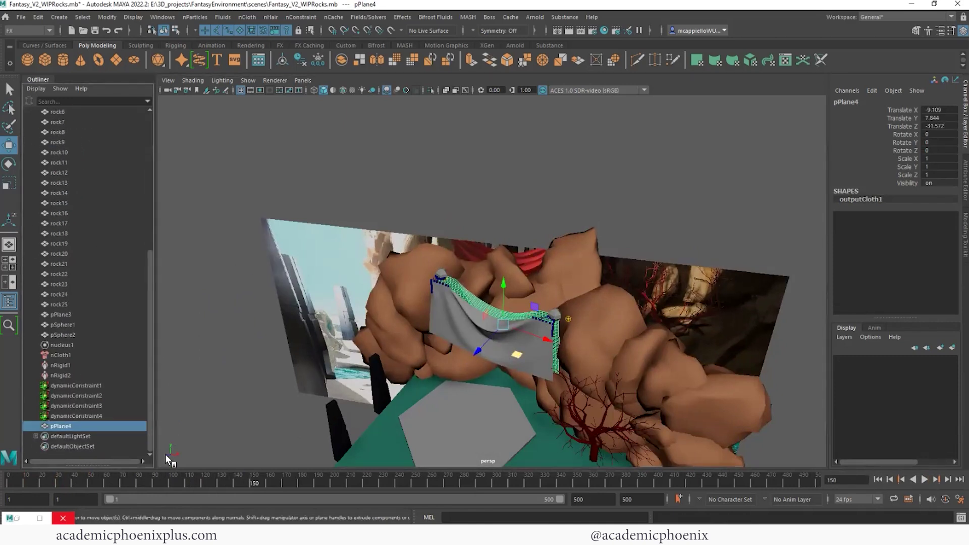
Group nodes nucleus1 through dynamicConstraint4, hide the group, and select pPlane3.
{"action": "left_click", "coordinate": [89, 415]}
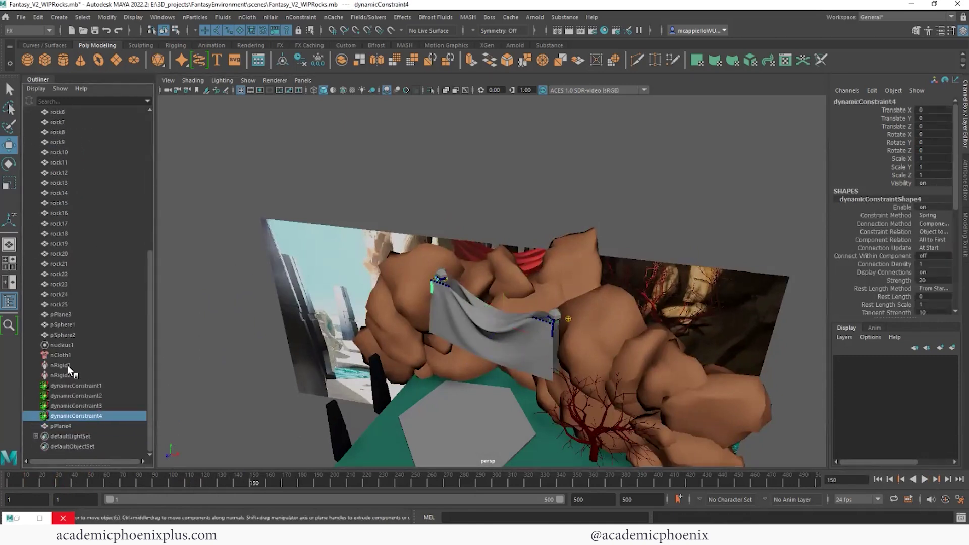
{"action": "left_click", "coordinate": [66, 345], "text": "shift"}
{"action": "key", "text": "ctrl+g"}
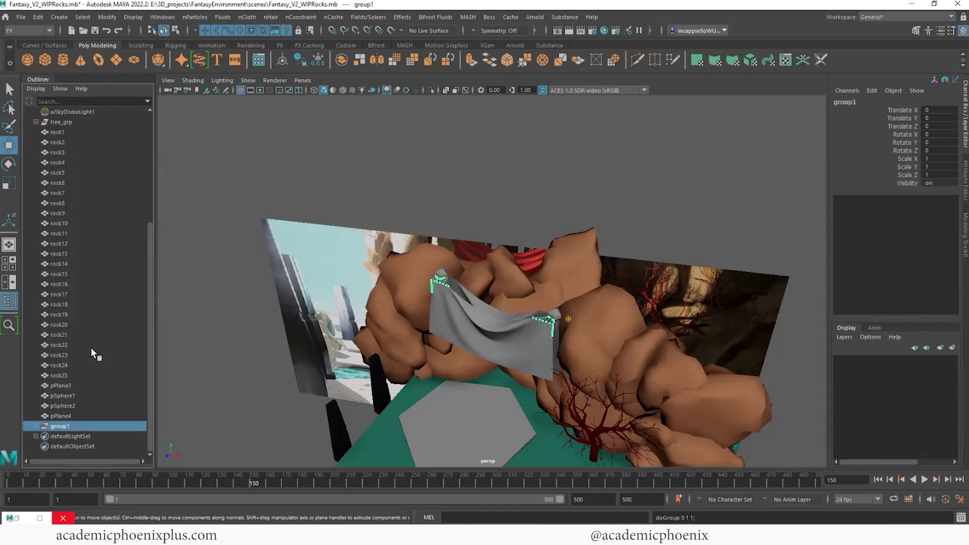
{"action": "key", "text": "ctrl+h"}
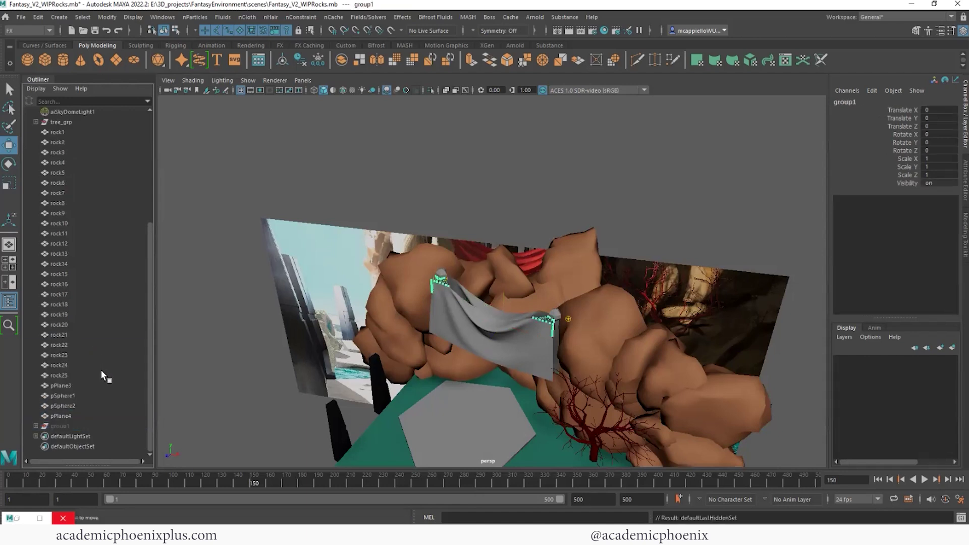
{"action": "left_click", "coordinate": [485, 336]}
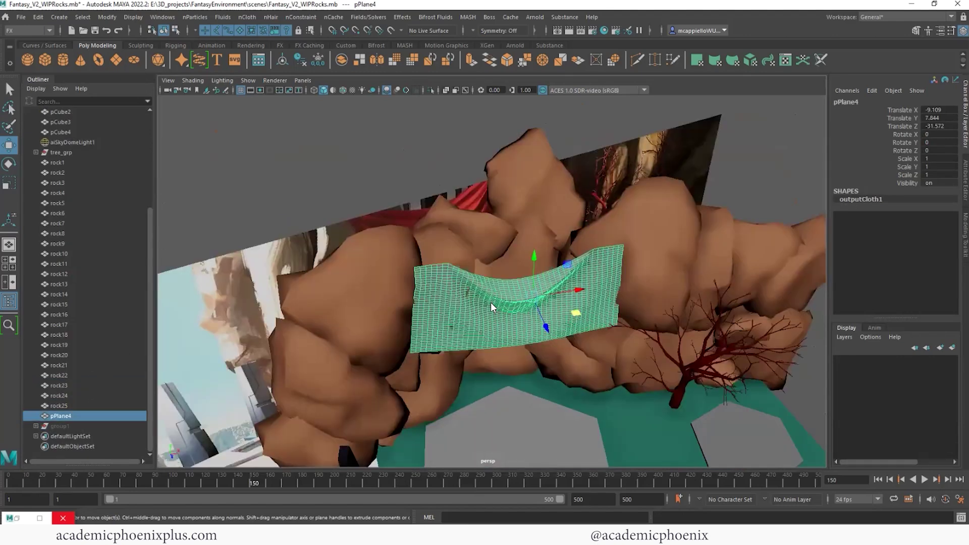
Assign tree_shader to pPlane4, then shrink it and raise it above the rock wall.
{"action": "right_click", "coordinate": [490, 299]}
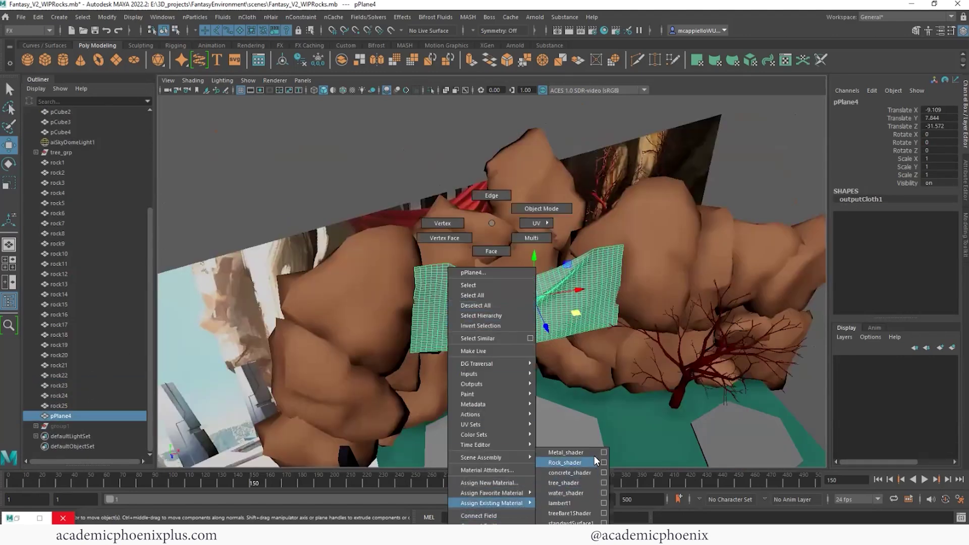
{"action": "left_click", "coordinate": [581, 475]}
{"action": "left_click", "coordinate": [618, 349]}
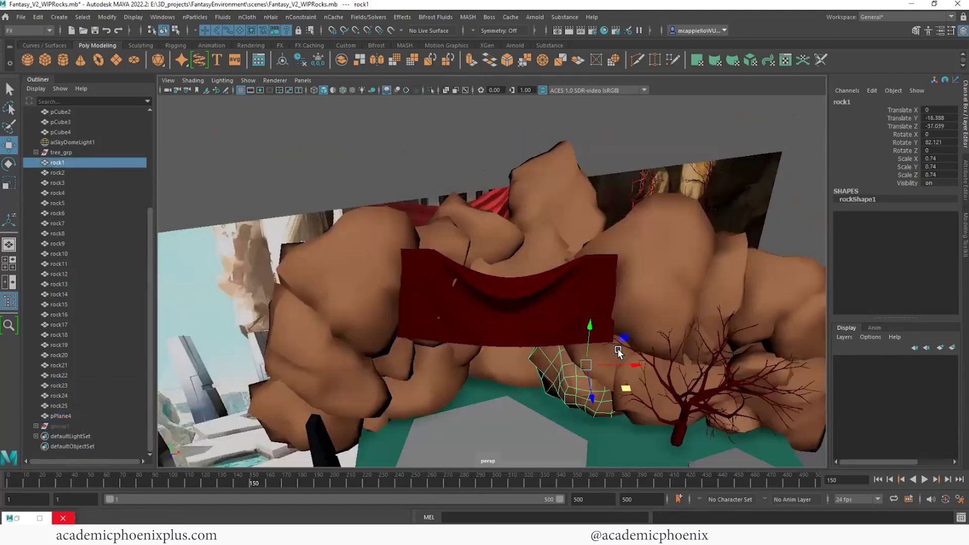
{"action": "left_click_drag", "start_coordinate": [618, 350], "coordinate": [571, 351], "text": "alt"}
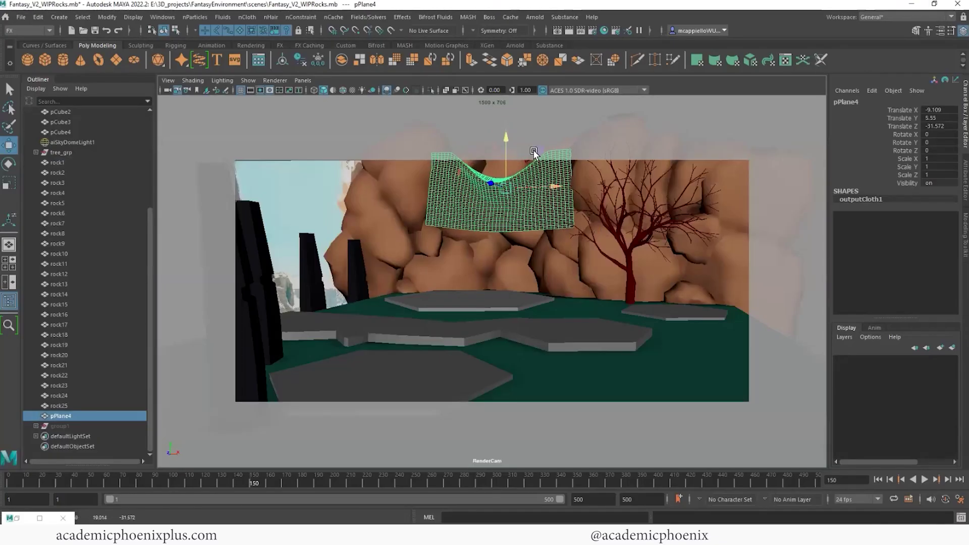
{"action": "left_click_drag", "start_coordinate": [504, 138], "coordinate": [503, 142]}
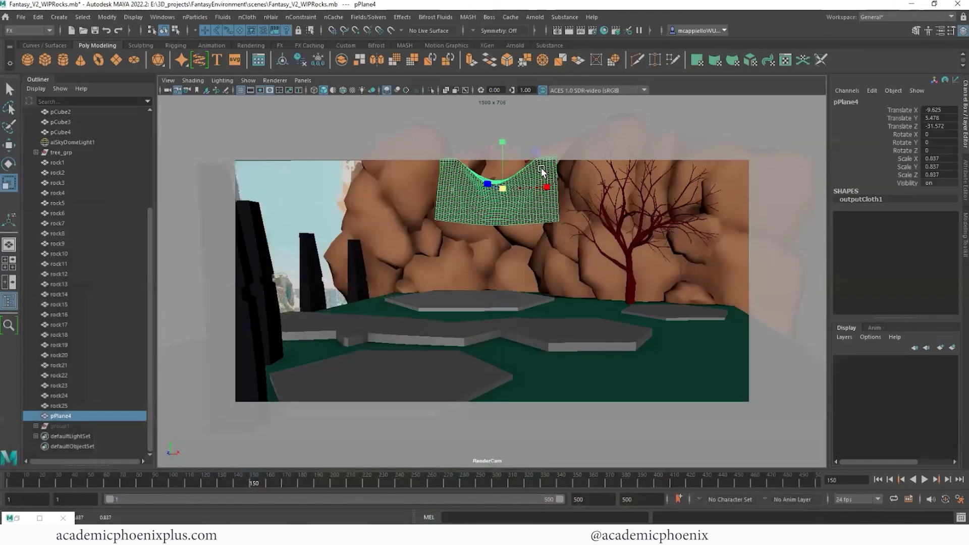
{"action": "left_click_drag", "start_coordinate": [499, 142], "coordinate": [498, 125]}
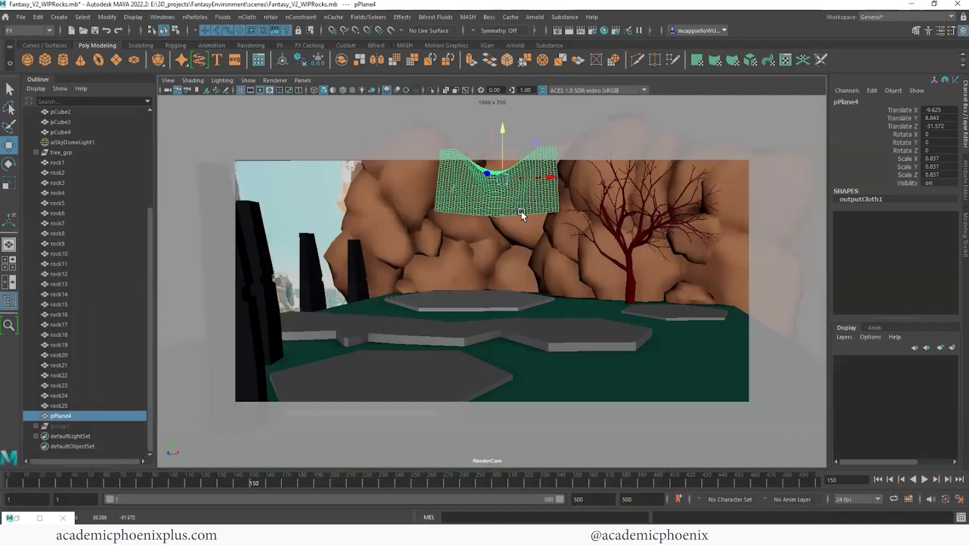
Group rock1 through rock25 into rock_grp and hide the group.
{"action": "left_click", "coordinate": [65, 407]}
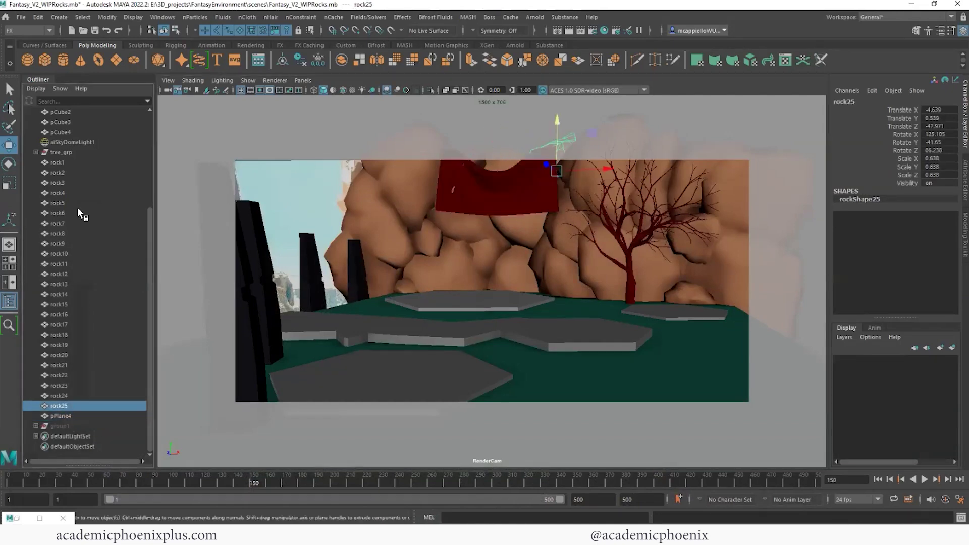
{"action": "left_click", "coordinate": [69, 162], "text": "shift"}
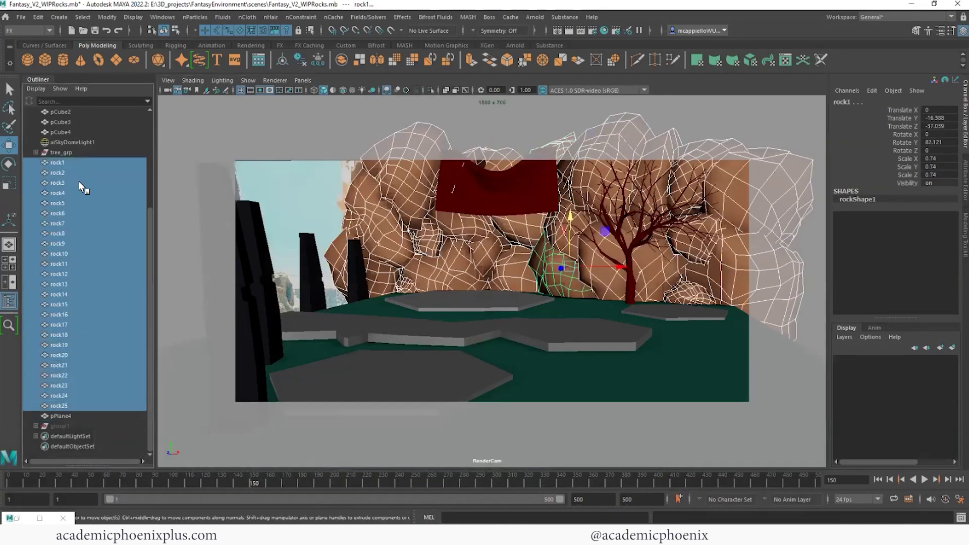
{"action": "key", "text": "ctrl+g"}
{"action": "double_click", "coordinate": [60, 315]}
{"action": "type", "text": "rock_gr"}
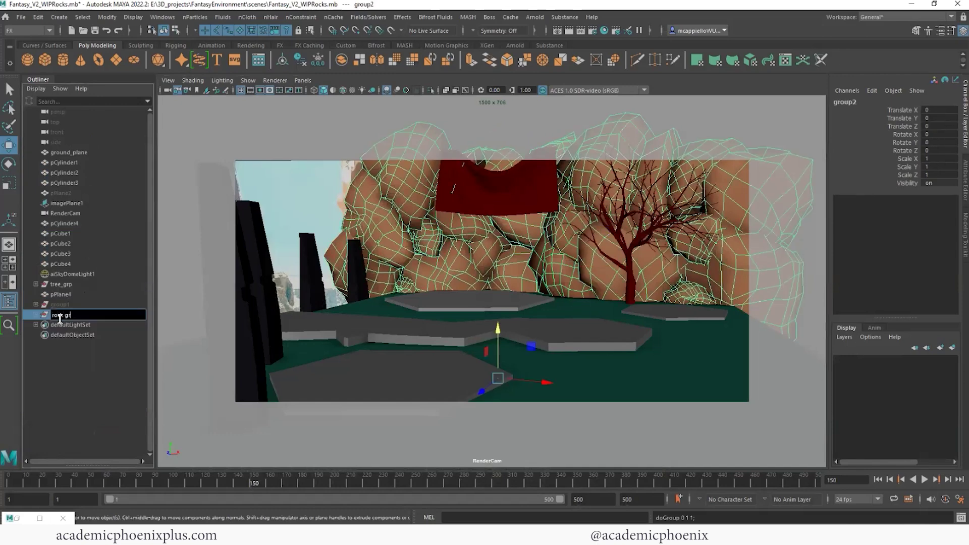
{"action": "type", "text": "p"}
{"action": "key", "text": "Return"}
{"action": "key", "text": "ctrl+h"}
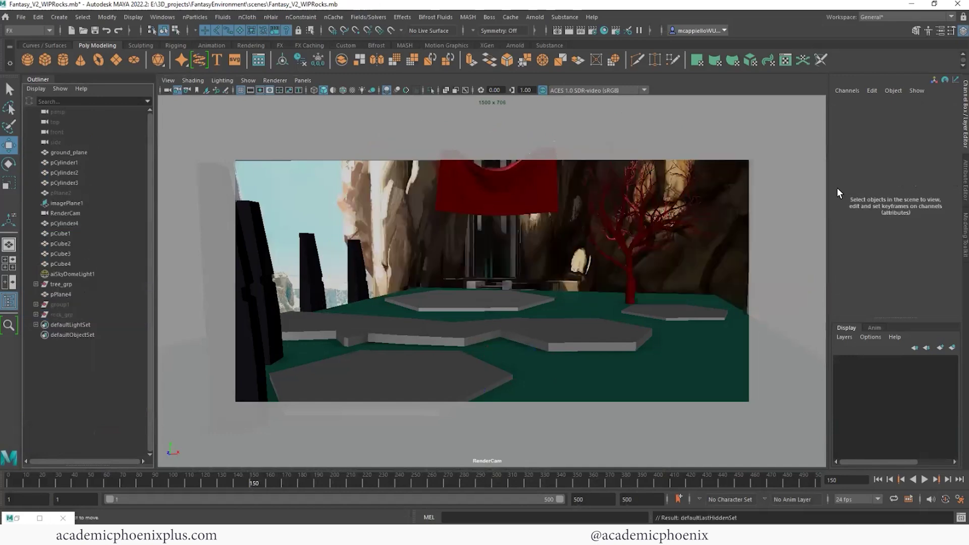
{"action": "left_click", "coordinate": [517, 180]}
Scale the cloth banner to 0.75 and lift it slightly.
{"action": "mouse_move", "coordinate": [543, 180]}
{"action": "left_mouse_down"}
{"action": "mouse_move", "coordinate": [659, 179]}
{"action": "mouse_move", "coordinate": [481, 182]}
{"action": "left_mouse_up"}
{"action": "key", "text": "r"}
{"action": "key", "text": "w"}
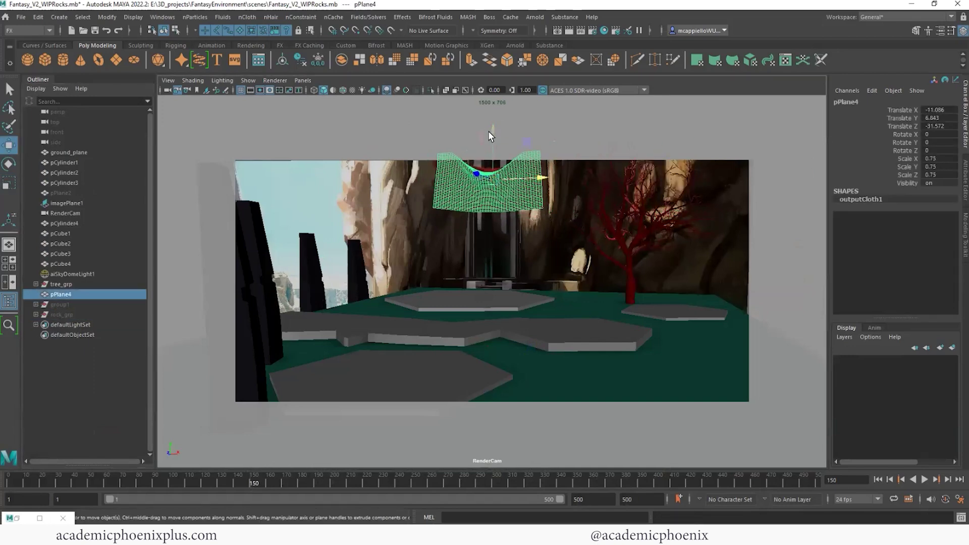
{"action": "left_click_drag", "start_coordinate": [490, 129], "coordinate": [490, 125]}
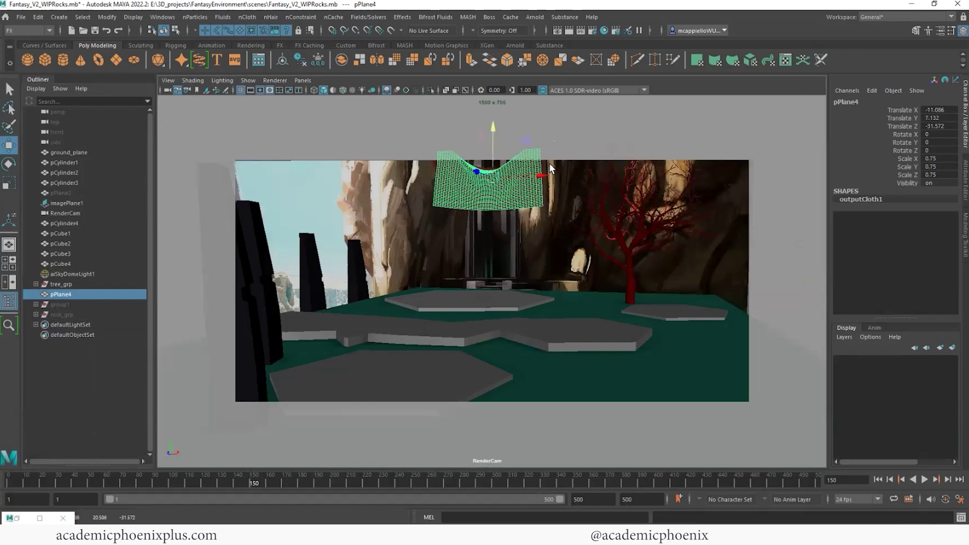
Select vertices along the banner's top edge and move them upward.
{"action": "right_click", "coordinate": [528, 166]}
{"action": "left_click", "coordinate": [517, 152]}
{"action": "left_click_drag", "start_coordinate": [534, 141], "coordinate": [558, 162]}
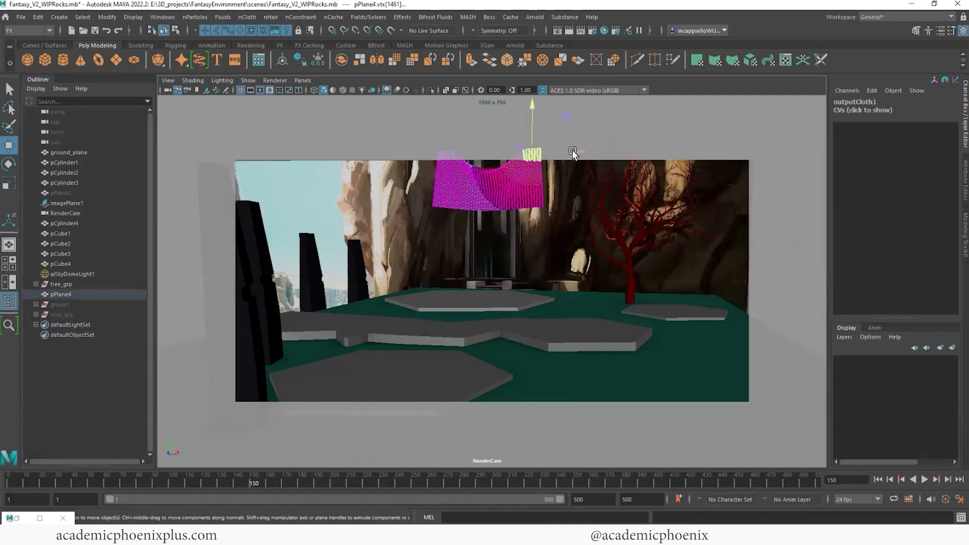
{"action": "left_click_drag", "start_coordinate": [424, 145], "coordinate": [452, 163]}
{"action": "right_click", "coordinate": [550, 183]}
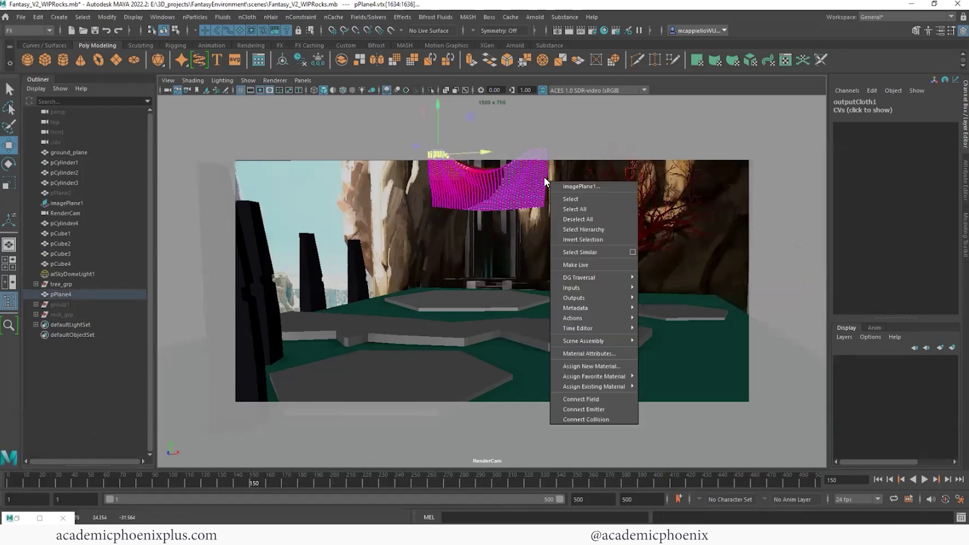
{"action": "left_click", "coordinate": [579, 188]}
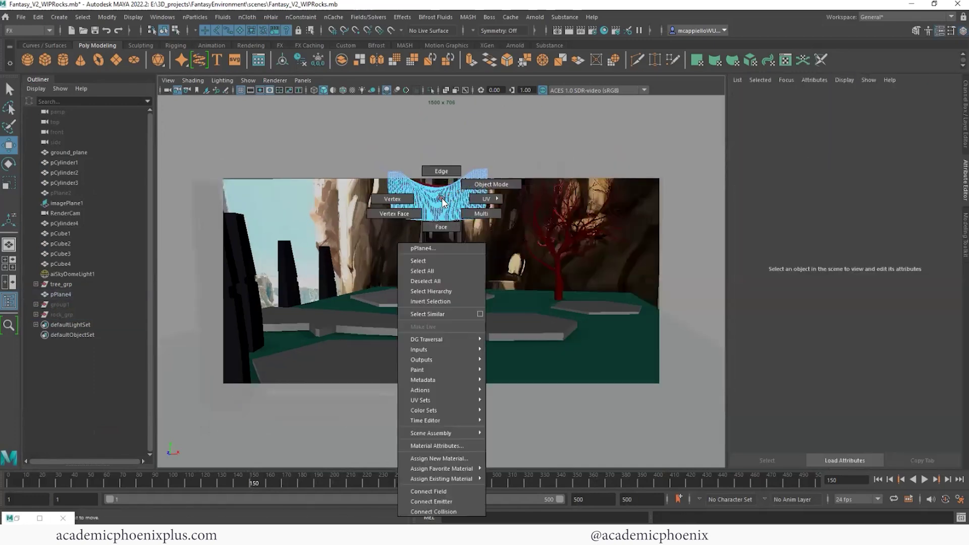
{"action": "right_click_drag", "start_coordinate": [443, 201], "coordinate": [443, 166]}
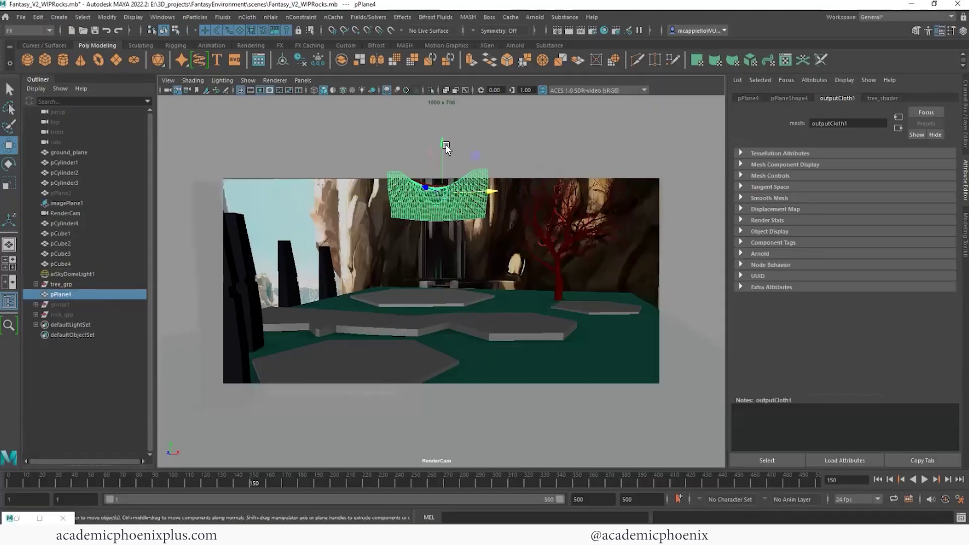
{"action": "left_click_drag", "start_coordinate": [445, 147], "coordinate": [443, 144]}
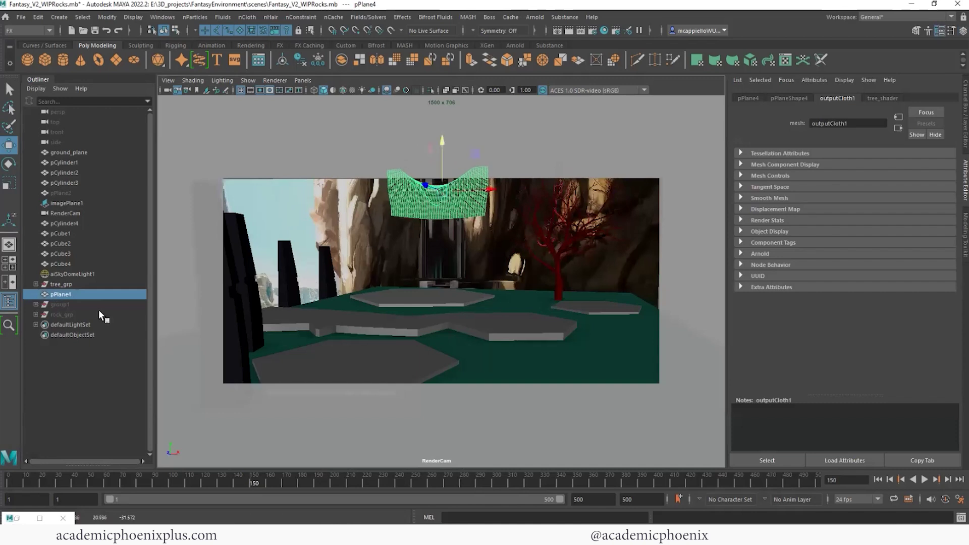
Unhide all objects and rename group1 to dynamic_grop.
{"action": "left_click", "coordinate": [65, 315]}
{"action": "key", "text": "shift+h"}
{"action": "double_click", "coordinate": [60, 304]}
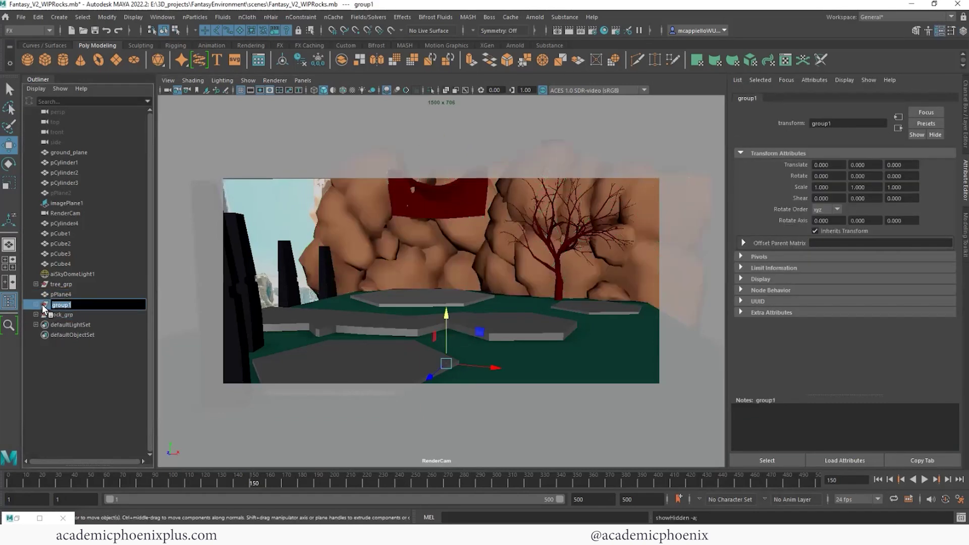
{"action": "left_click", "coordinate": [39, 303]}
{"action": "left_click", "coordinate": [38, 303]}
{"action": "key", "text": "BackSpace"}
{"action": "type", "text": "op"}
{"action": "key", "text": "Return"}
Select pPlane4 and clear its name in the Outliner for renaming.
{"action": "left_click", "coordinate": [70, 284]}
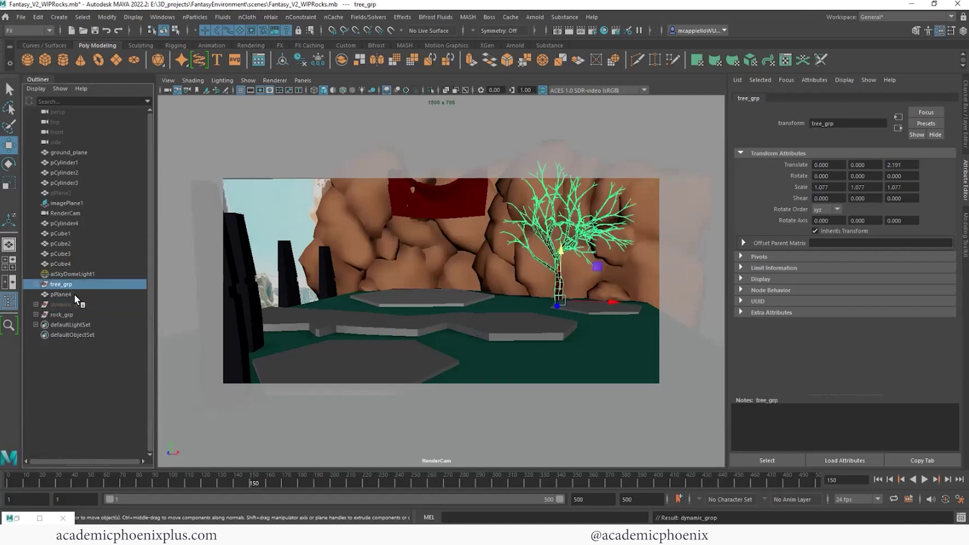
{"action": "double_click", "coordinate": [68, 294]}
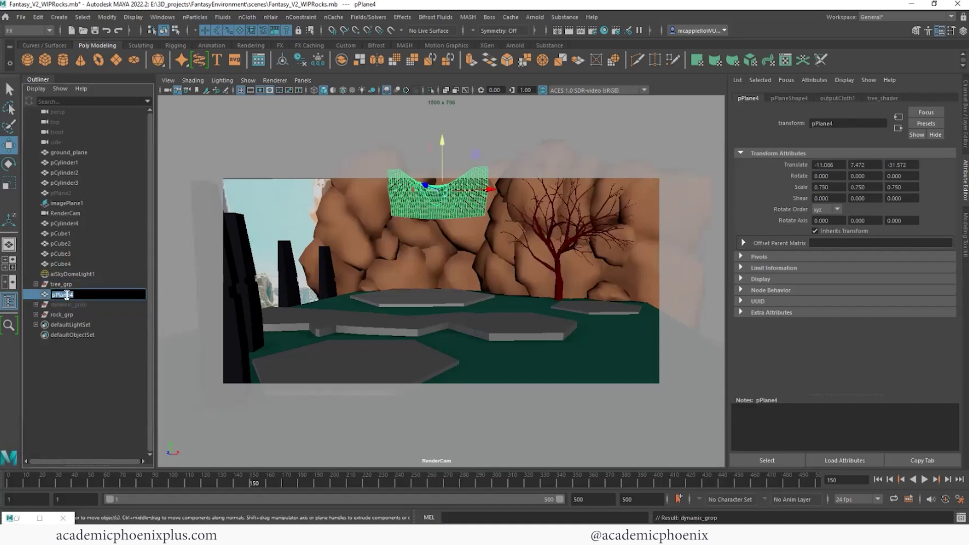
{"action": "key", "text": "BackSpace"}
{"action": "type", "text": "e"}
Confirm the cloth plane's new name, clothDrape.
{"action": "key", "text": "Return"}
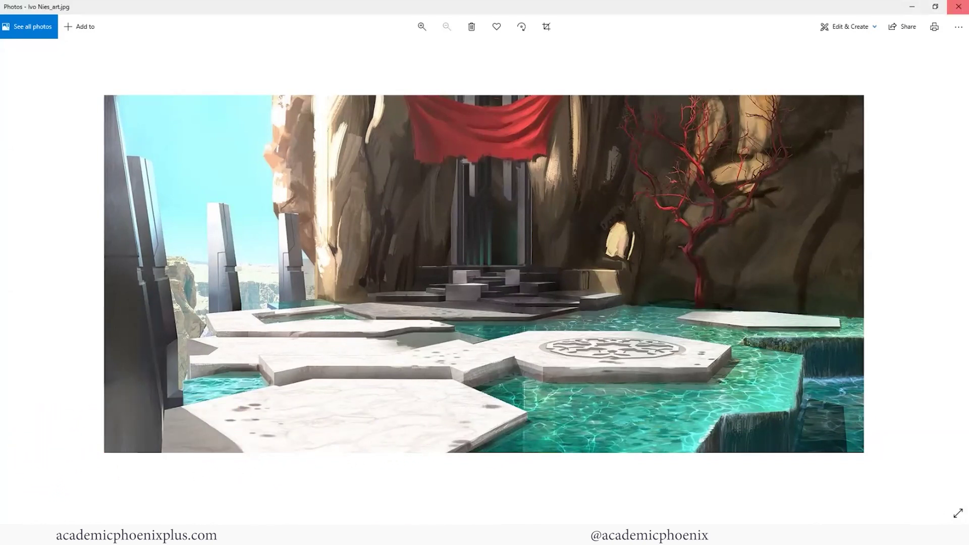
Close the reference painting in Photos to reveal the Arnold RenderView.
{"action": "left_click", "coordinate": [957, 7]}
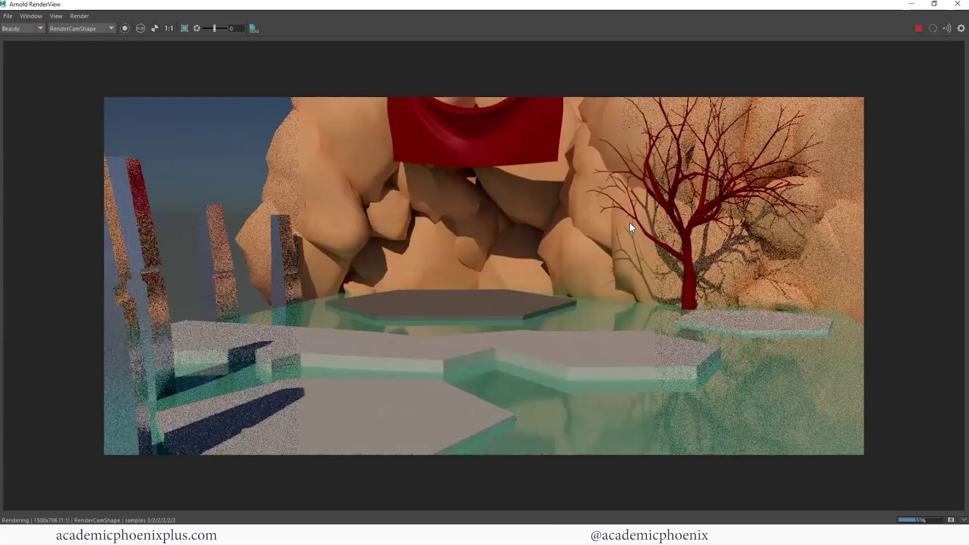